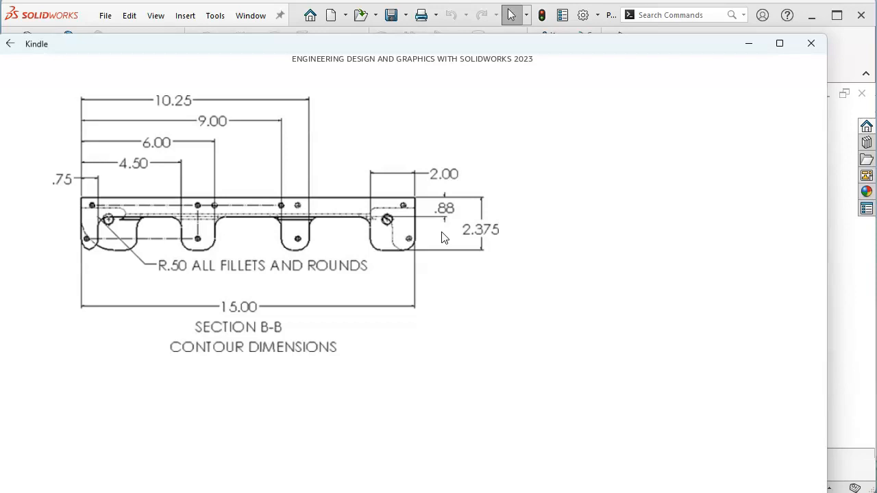
Step: Examine the Section B-B contour and hole pattern drawings and the Section A-A contour dimensions in the Kindle book
double_click(146, 237)
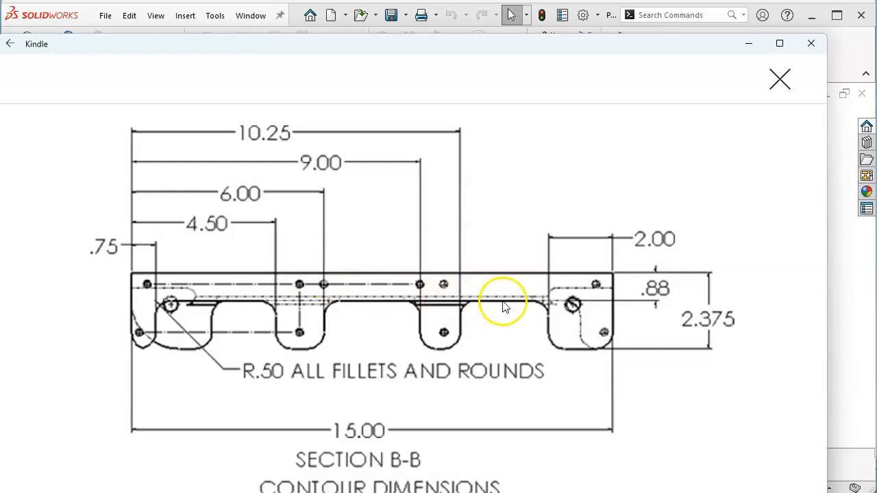
click(799, 308)
click(813, 299)
click(787, 79)
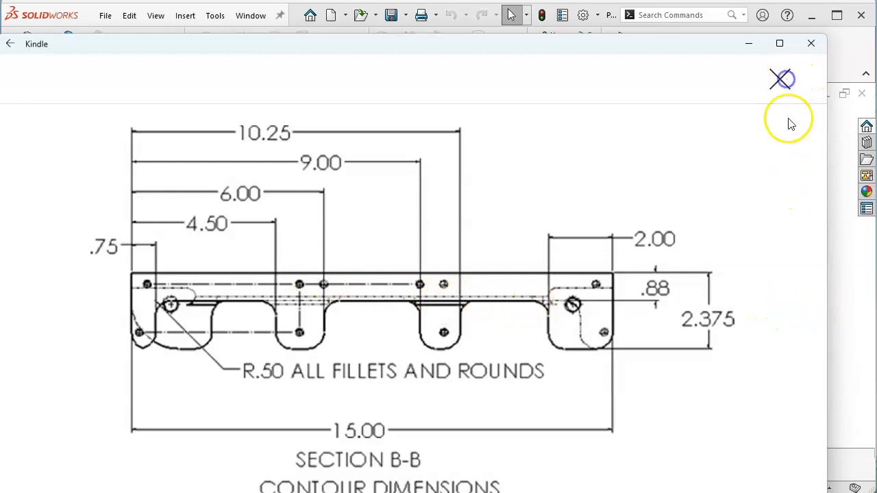
click(812, 300)
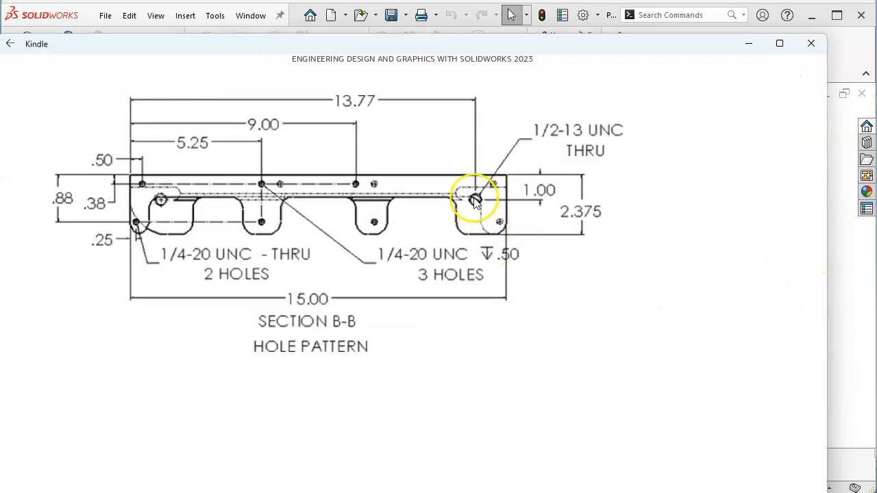
click(812, 308)
click(27, 274)
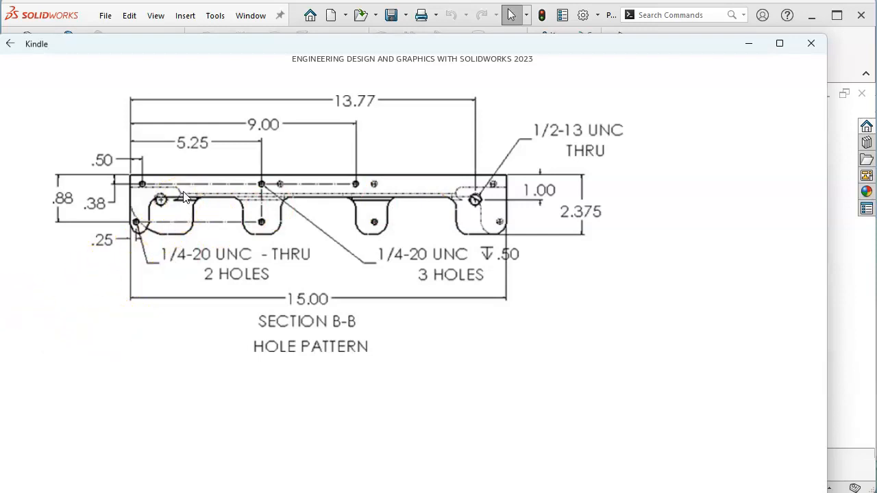
click(19, 256)
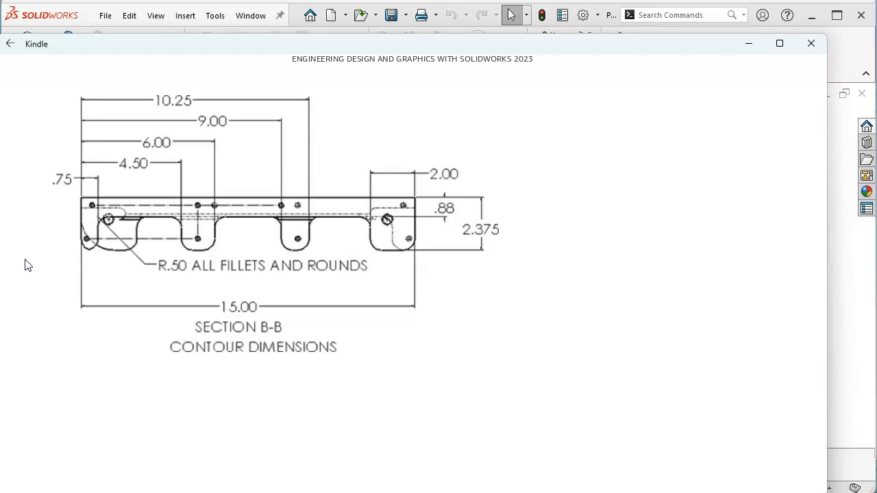
click(25, 264)
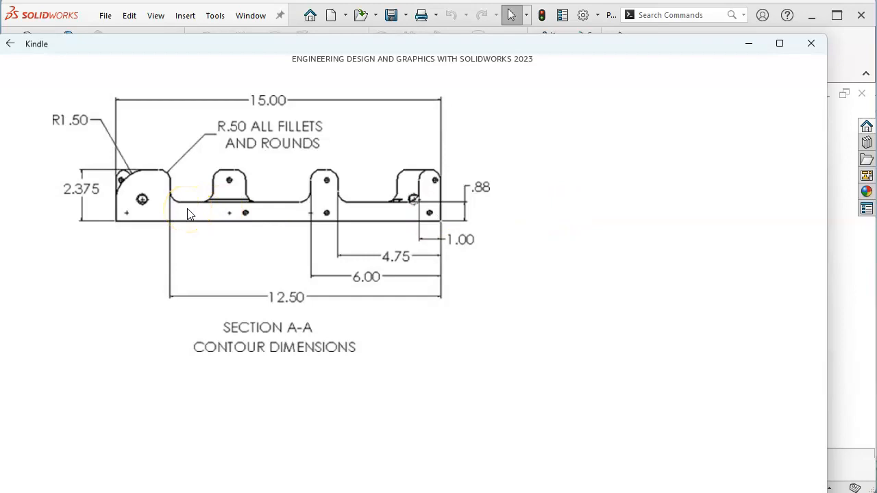
Step: Switch to SOLIDWORKS, start a sketch on the Front Plane and draw a horizontal base line about 8.38 in long, leftward from the origin
drag(298, 47, 876, 418)
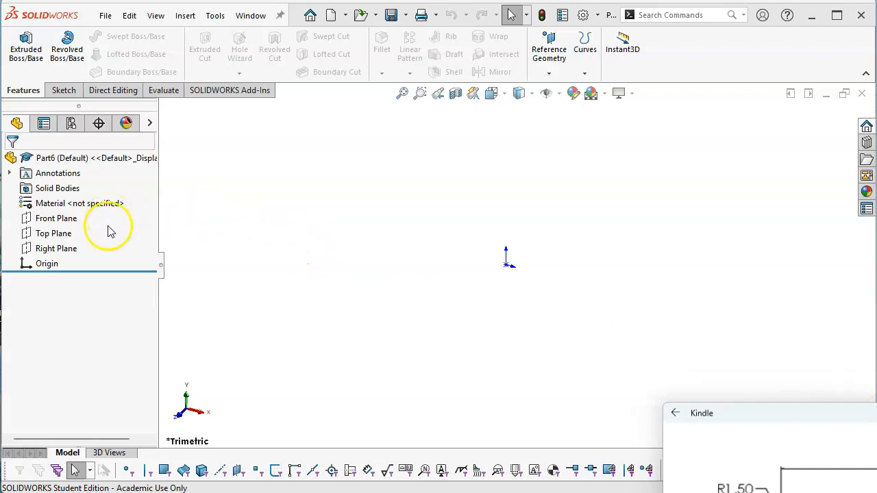
click(59, 218)
click(75, 197)
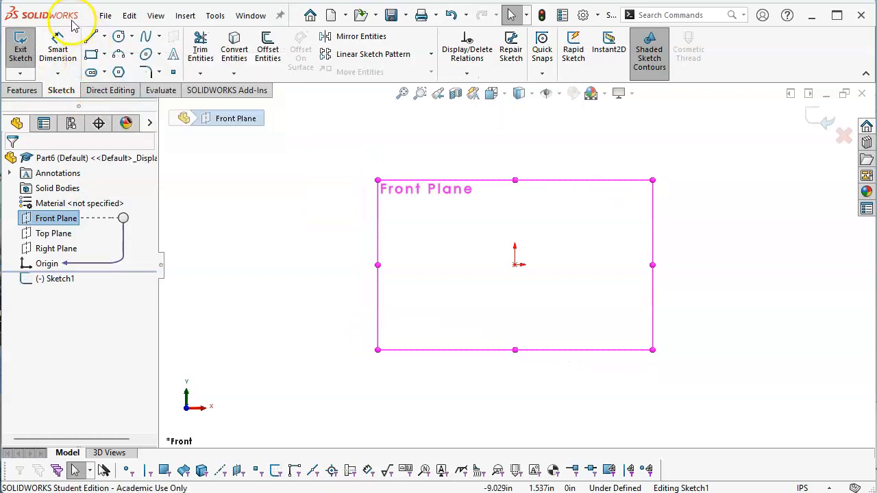
click(91, 36)
click(515, 263)
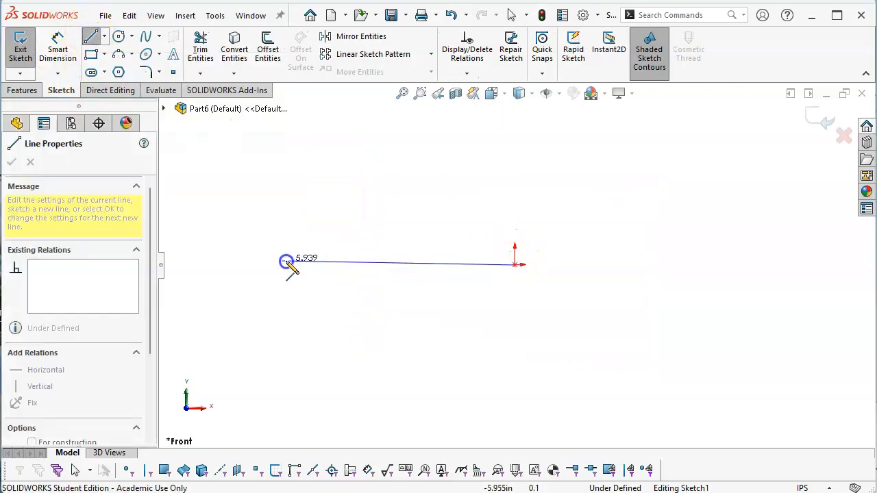
double_click(258, 265)
Step: Draw the right tab from the origin, about 1.85 in high and 1.46 in wide, and the floor of the first recess with connected lines
click(514, 263)
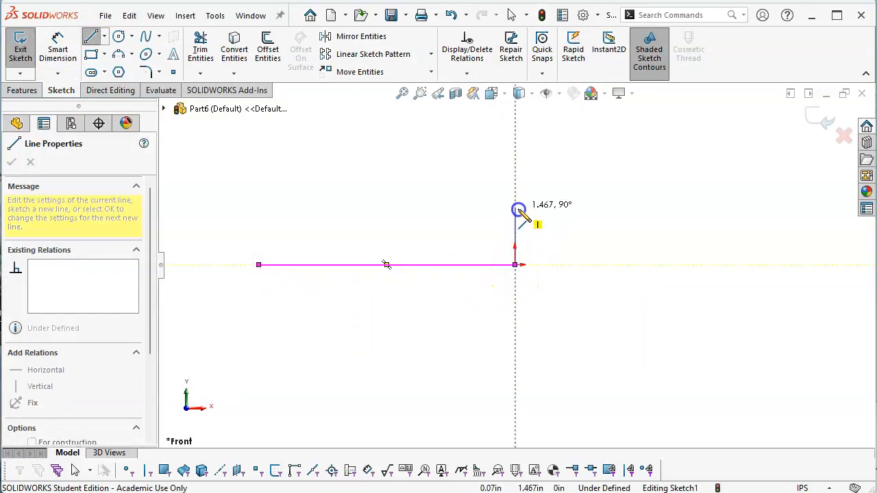
click(516, 192)
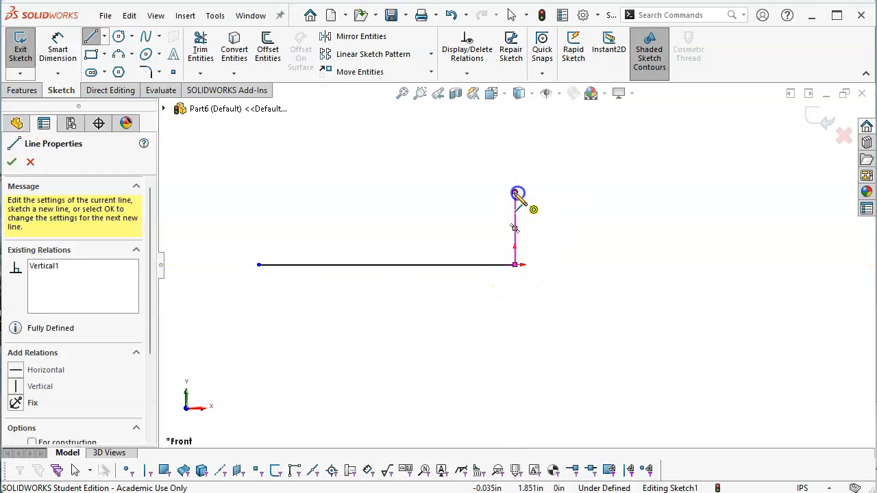
click(470, 192)
click(470, 238)
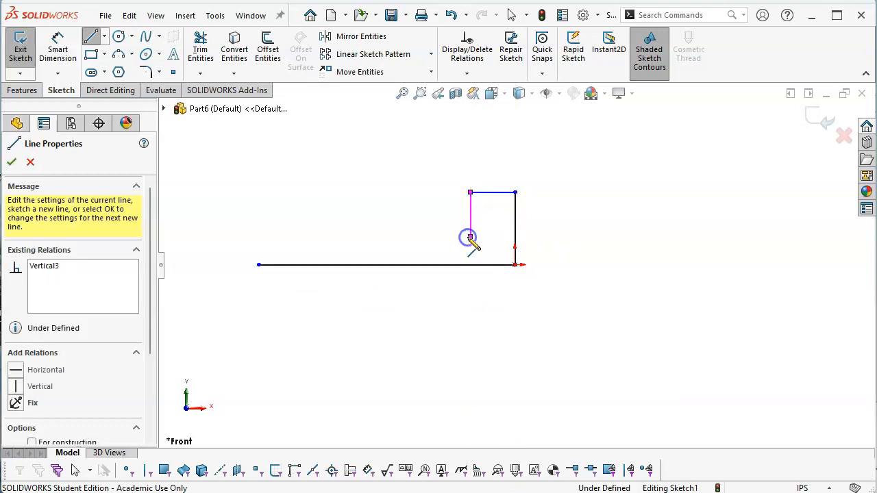
click(365, 236)
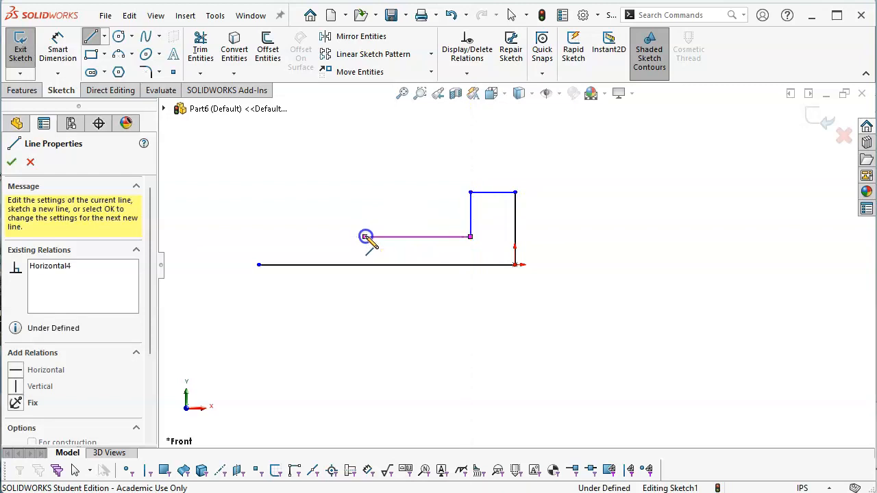
Step: Continue the lines through the middle tab, second recess and left tab, closing the profile at the base line's left end
click(354, 197)
click(327, 197)
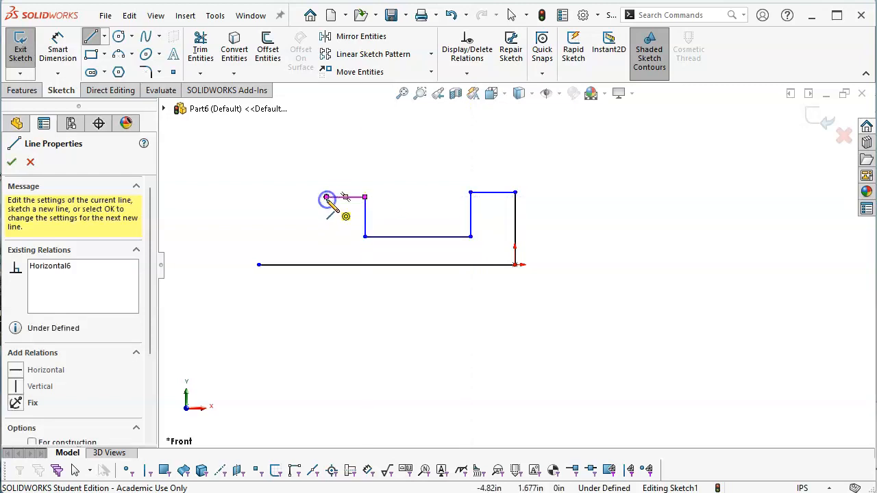
click(326, 236)
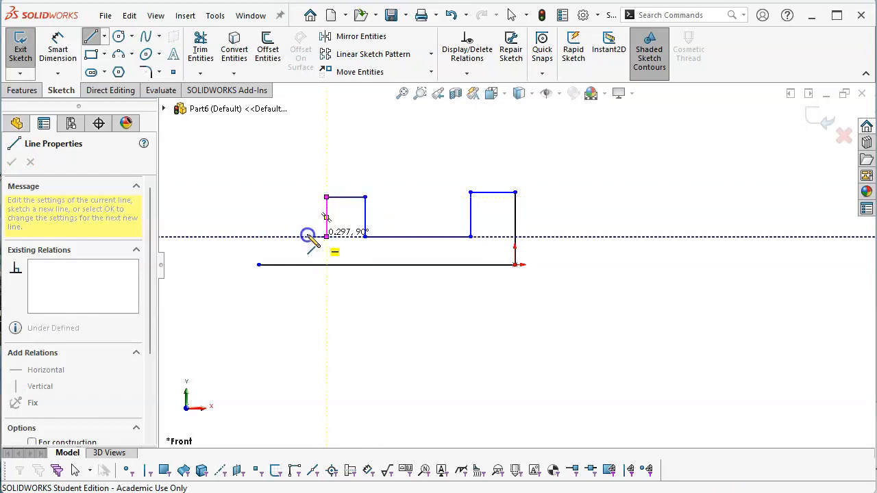
click(281, 236)
click(280, 197)
click(259, 197)
click(259, 264)
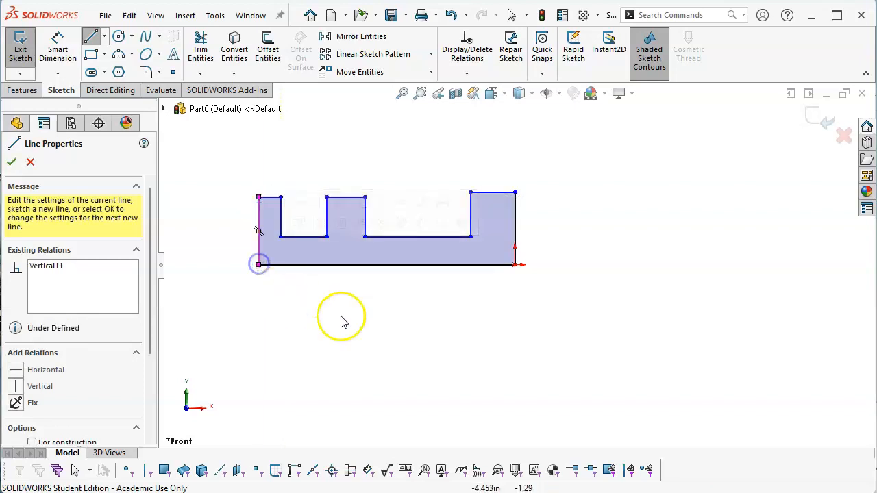
Step: Dimension the height of the profile's right vertical edge as 2.375 in
right_click(470, 318)
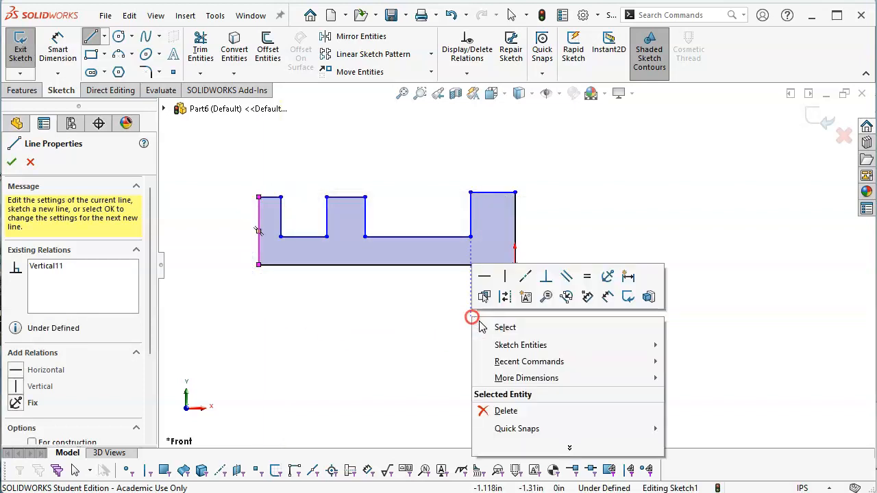
click(607, 298)
click(514, 248)
click(581, 241)
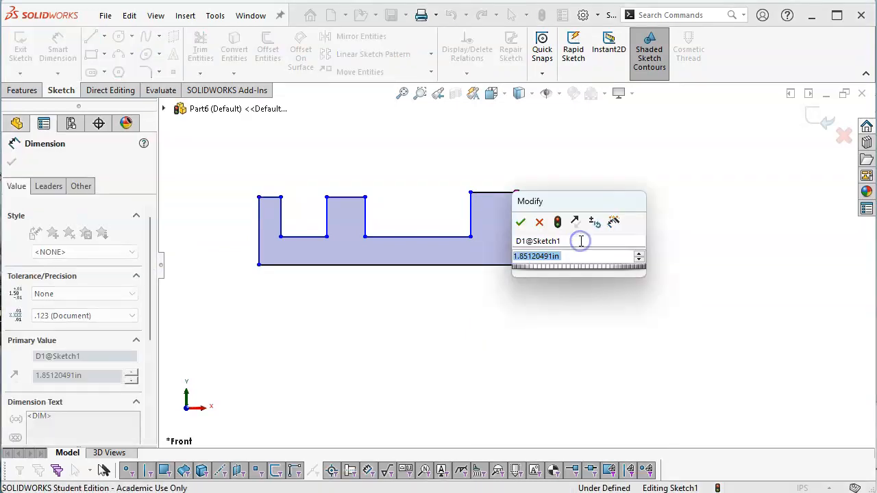
text(.3)
key(BackSpace)
key(BackSpace)
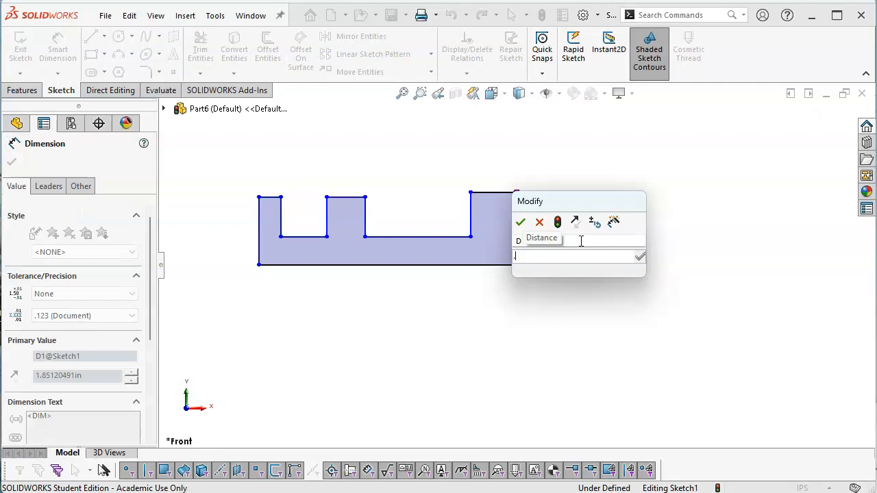
text(2.37)
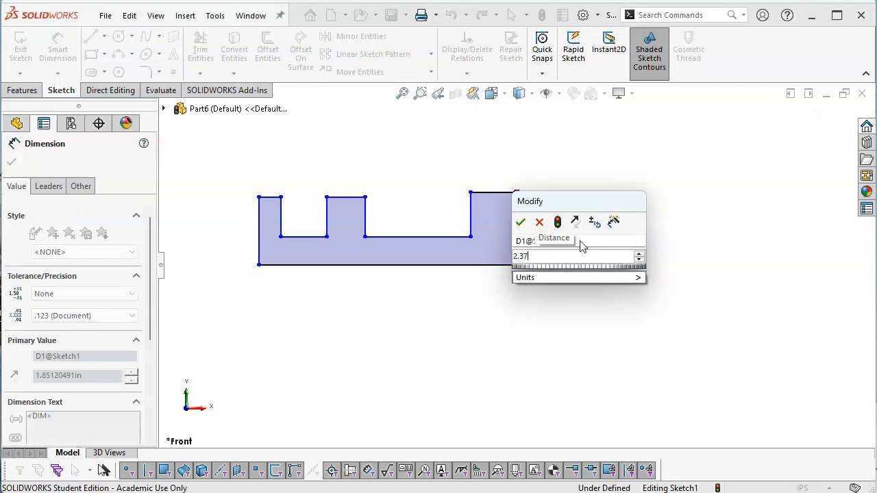
text(5)
key(Return)
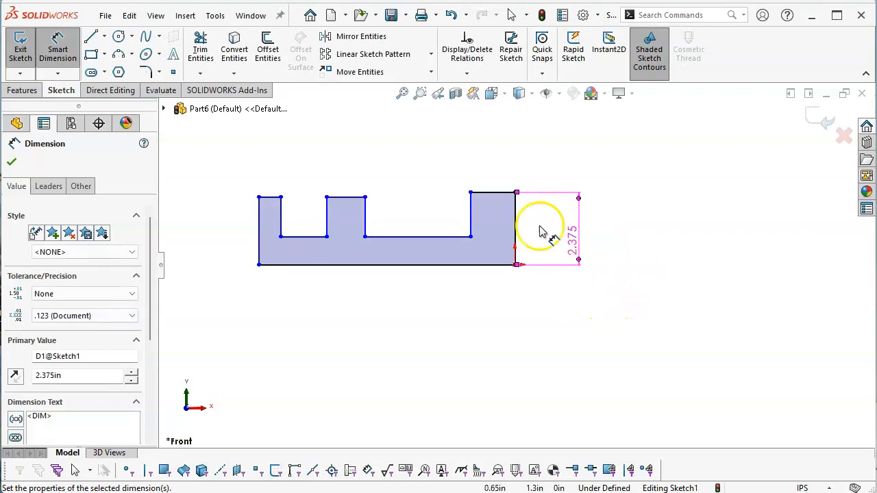
Step: Dimension the width of the right tab as 1 in
click(517, 238)
click(471, 220)
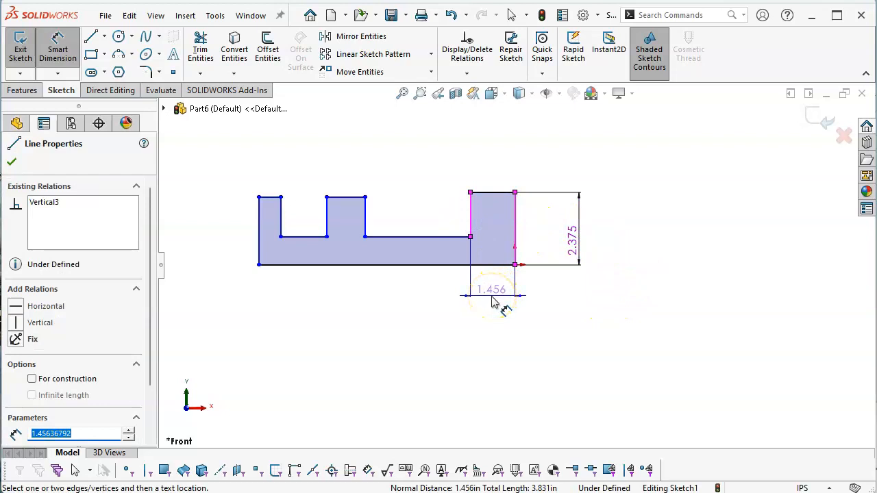
click(491, 299)
text(1)
key(Return)
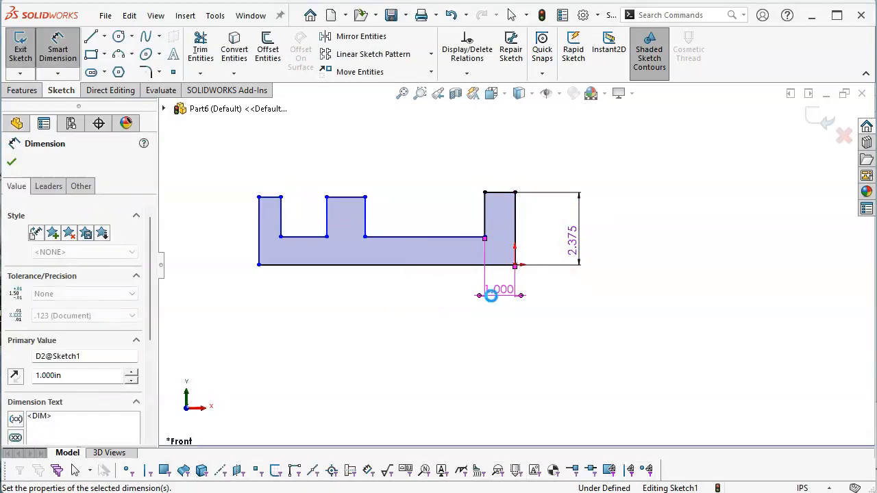
Step: Dimension the distance from the profile's right edge to the middle tab's right side as 4.75 in
click(515, 229)
click(366, 218)
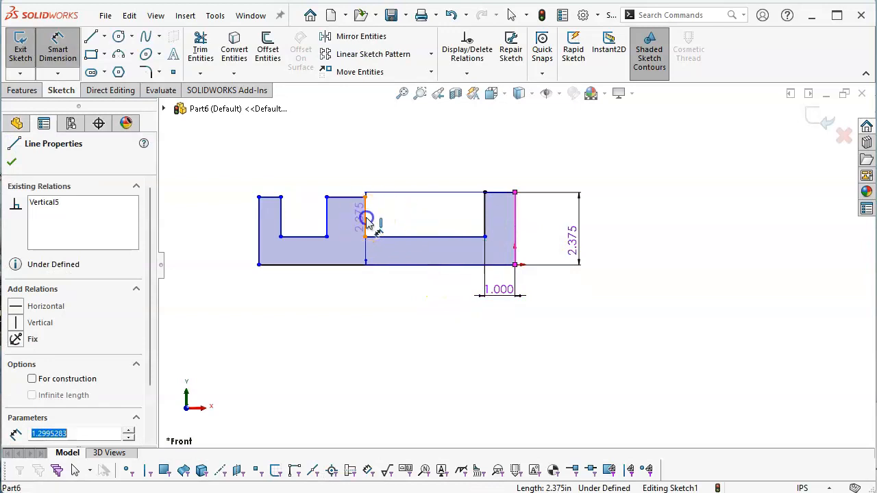
click(490, 330)
text(4.75)
key(Return)
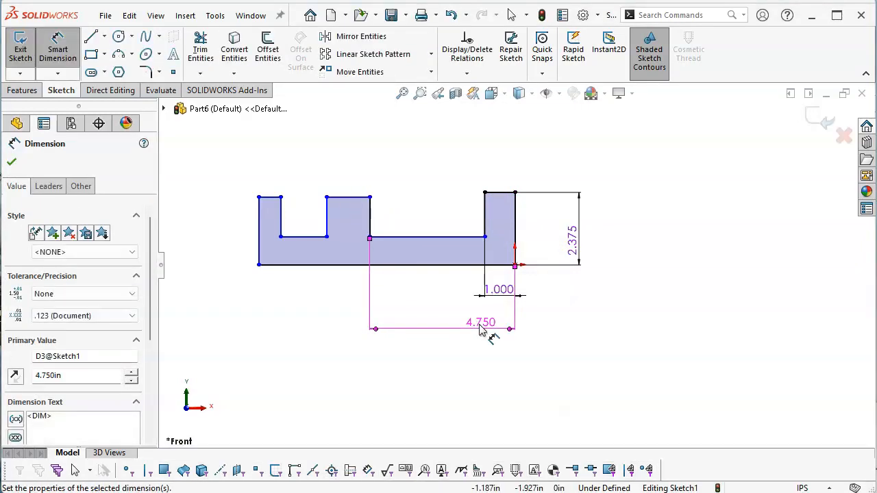
Step: Dimension the distance from the profile's right edge to the middle tab's left side as 6 in
click(516, 219)
click(327, 223)
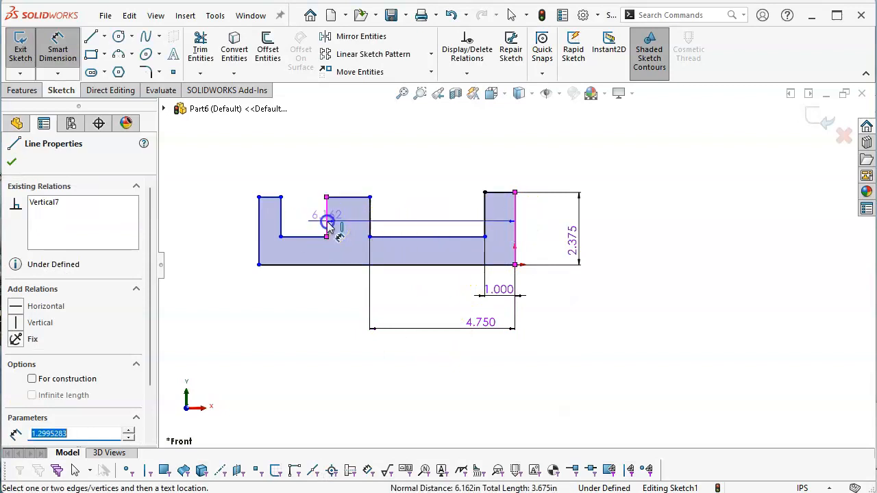
click(415, 360)
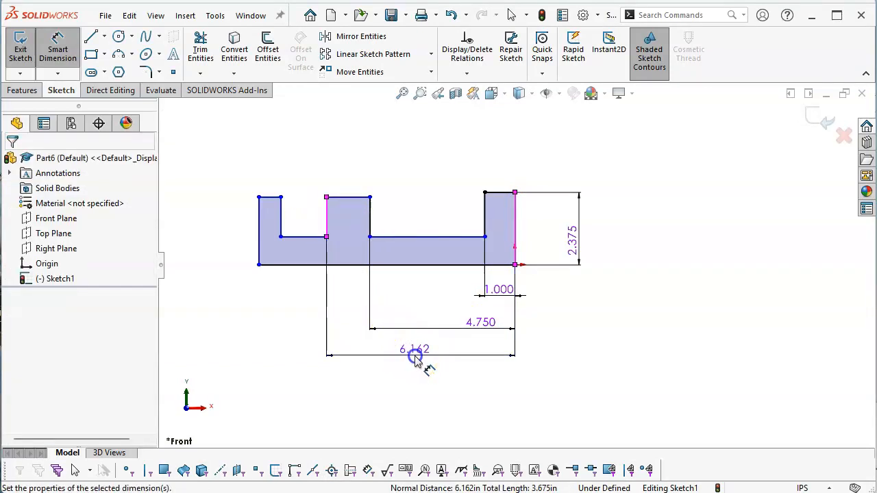
key(BackSpace)
text(6)
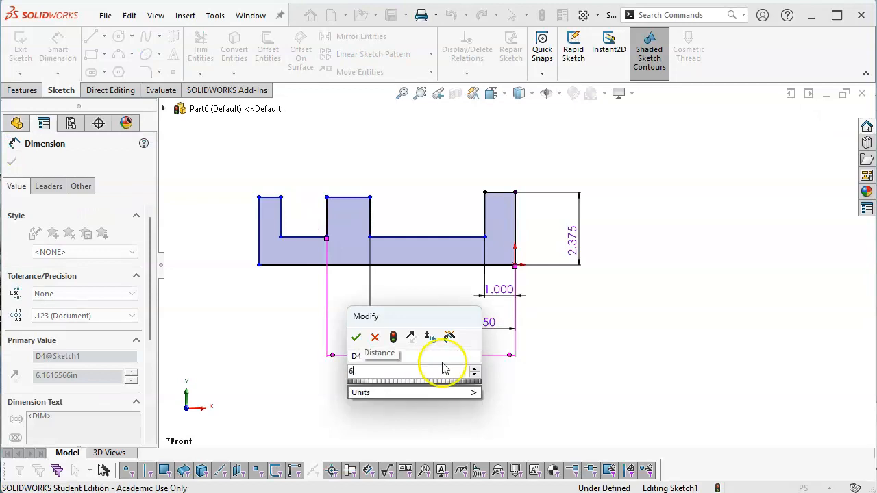
key(Return)
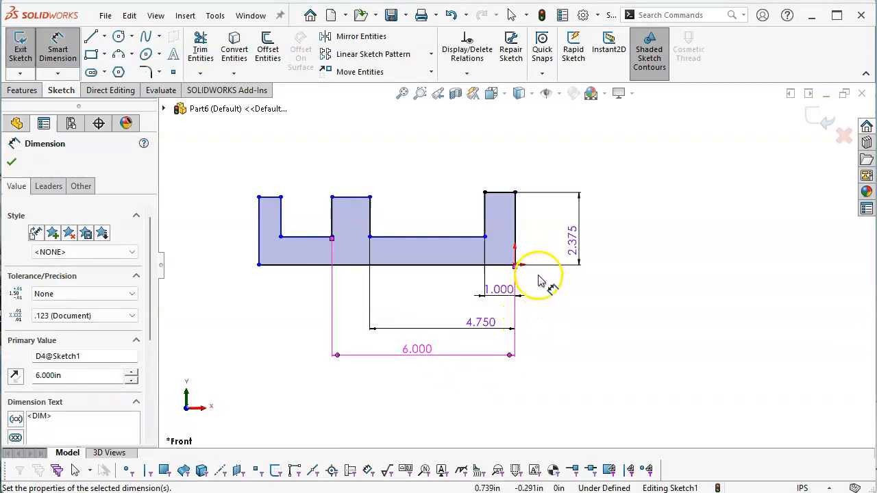
Step: Dimension the overall length of the base line as 15 in
click(398, 266)
click(392, 417)
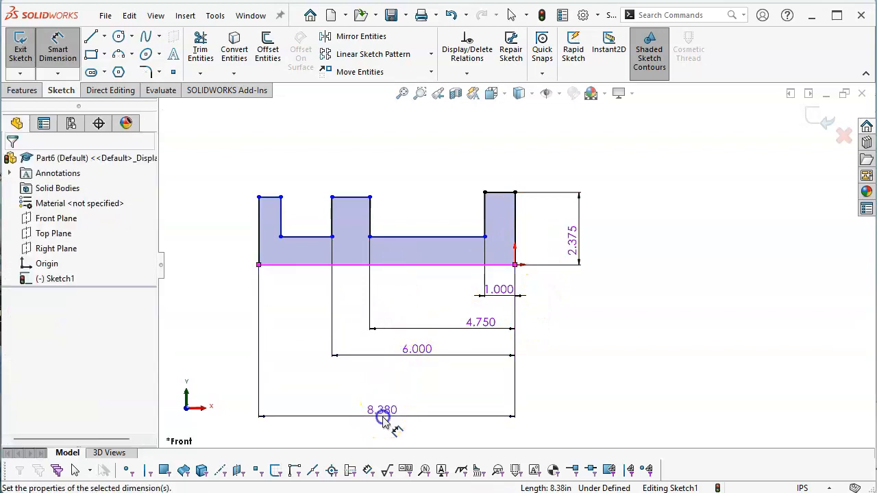
text(15.)
key(Return)
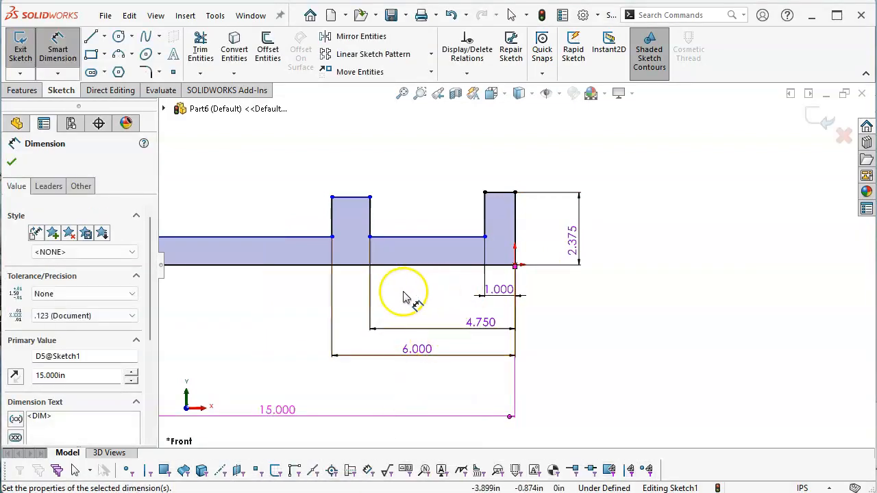
Step: Dimension the distance from the profile's right edge to the left tab's inner side as 12.5 in
click(211, 234)
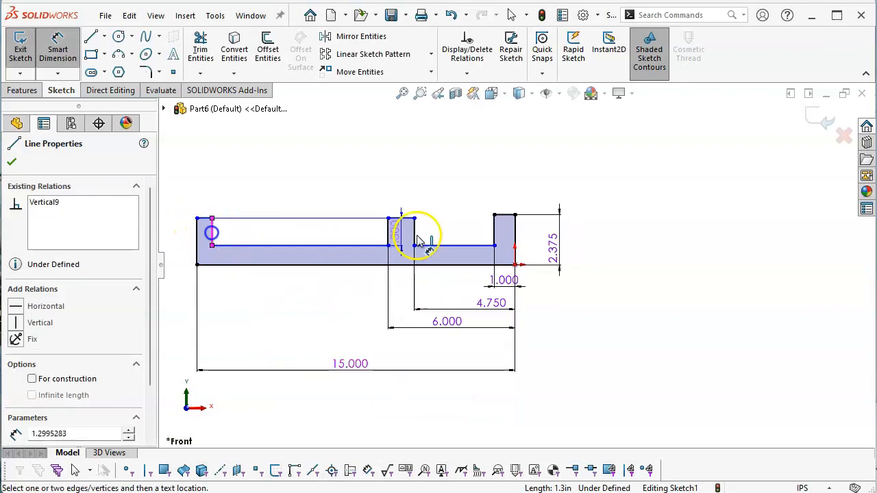
click(516, 245)
click(346, 337)
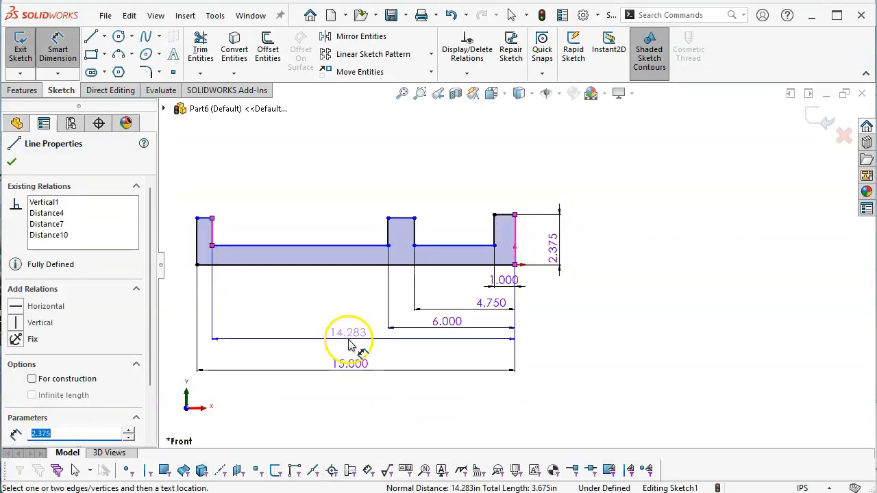
text(12.5)
key(Return)
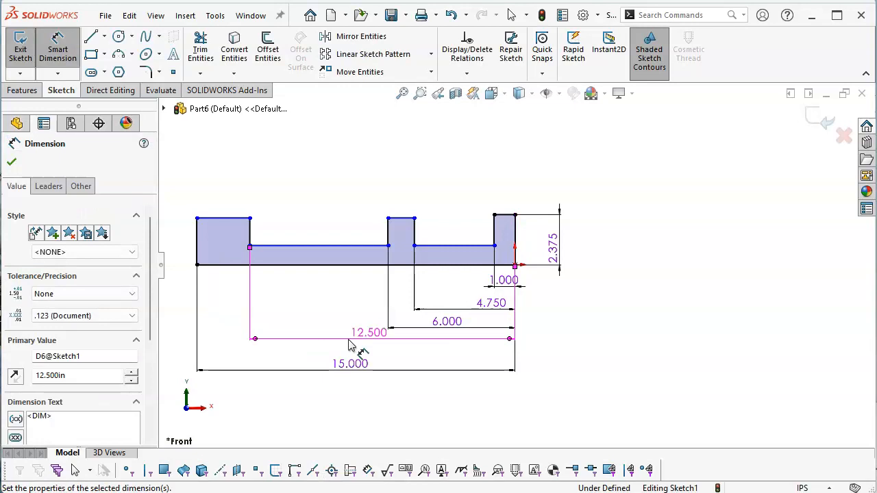
right_click(358, 157)
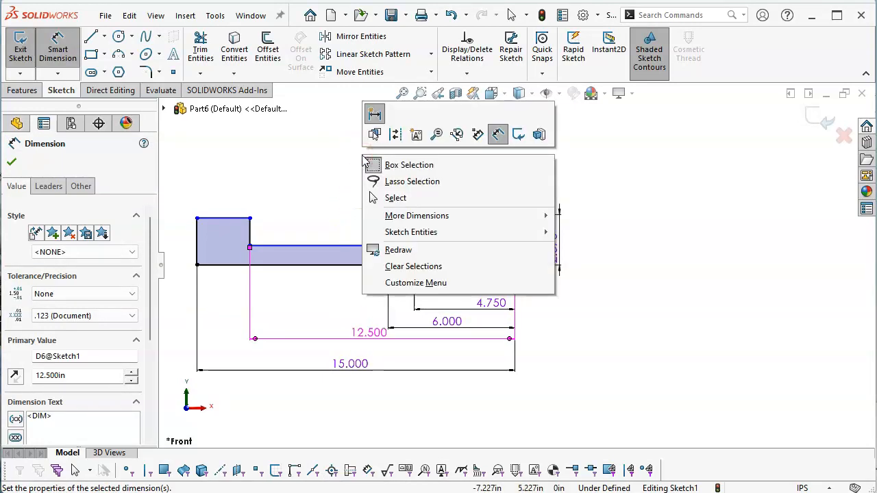
Step: Make the top edges of the left, middle and right tabs collinear
click(403, 197)
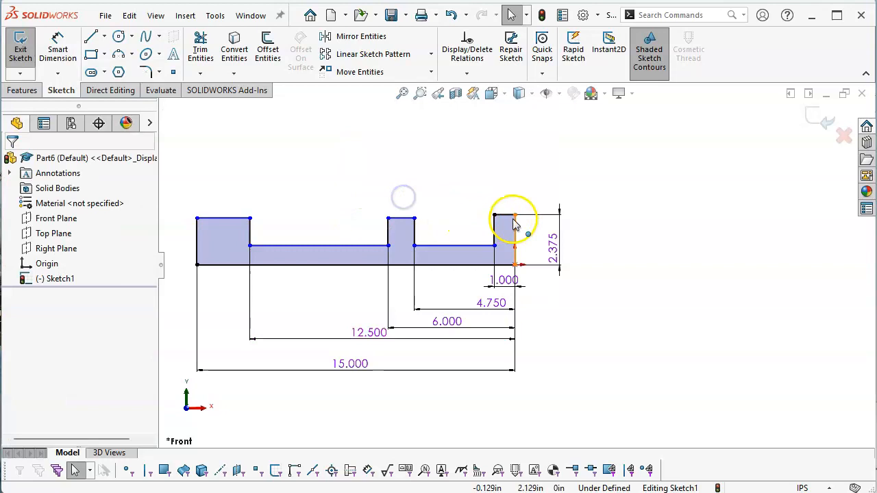
click(506, 216)
ctrl+click(401, 219)
ctrl+click(240, 220)
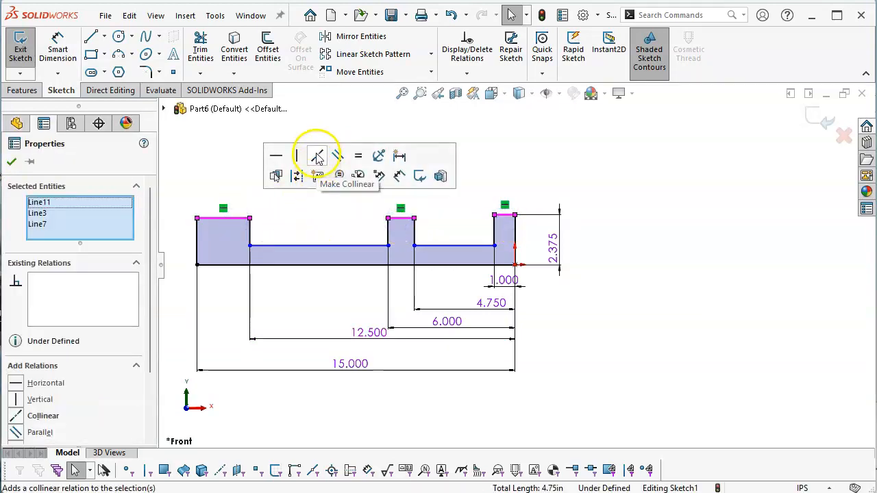
click(317, 156)
click(323, 233)
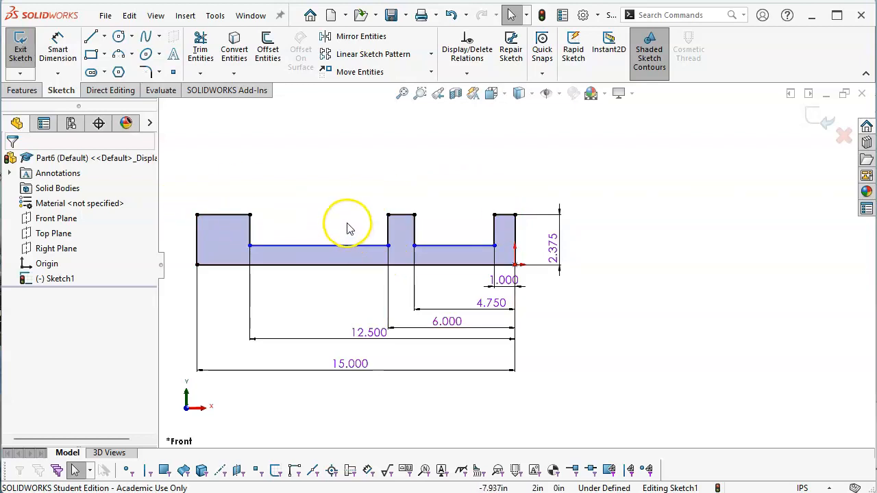
Step: Dimension the height of the right recess floor above the base line as 0.88 in
click(57, 45)
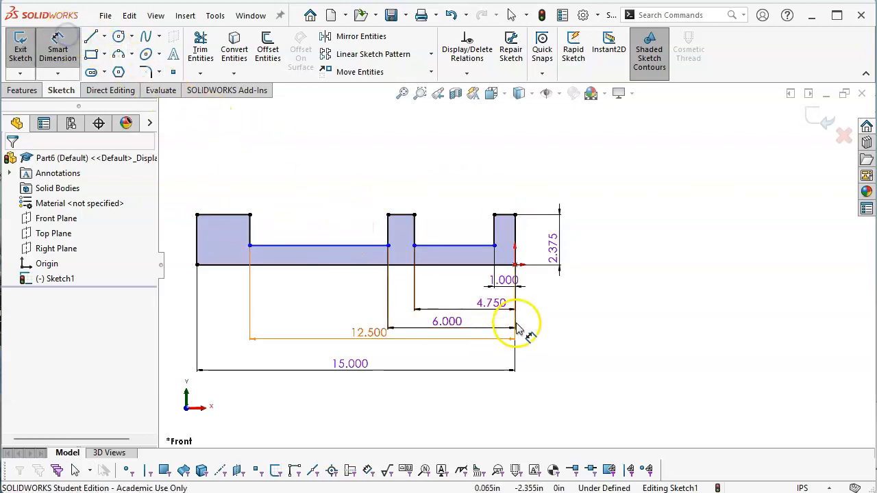
click(470, 246)
click(470, 264)
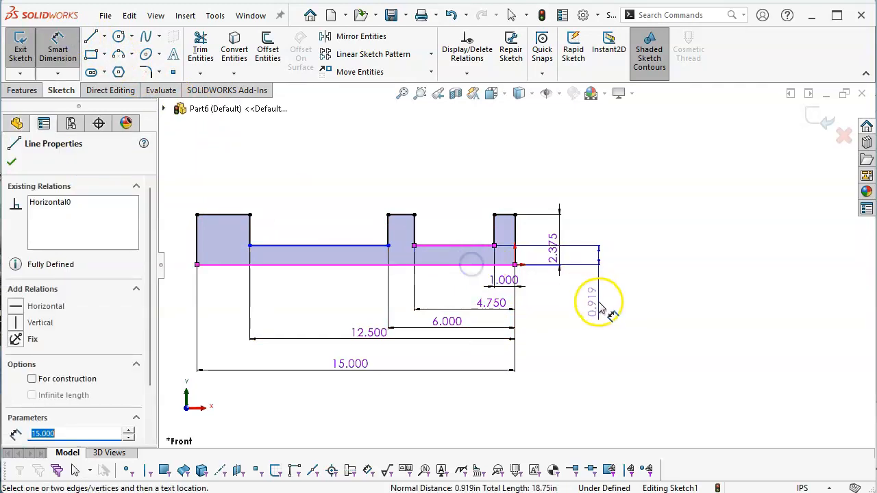
click(551, 302)
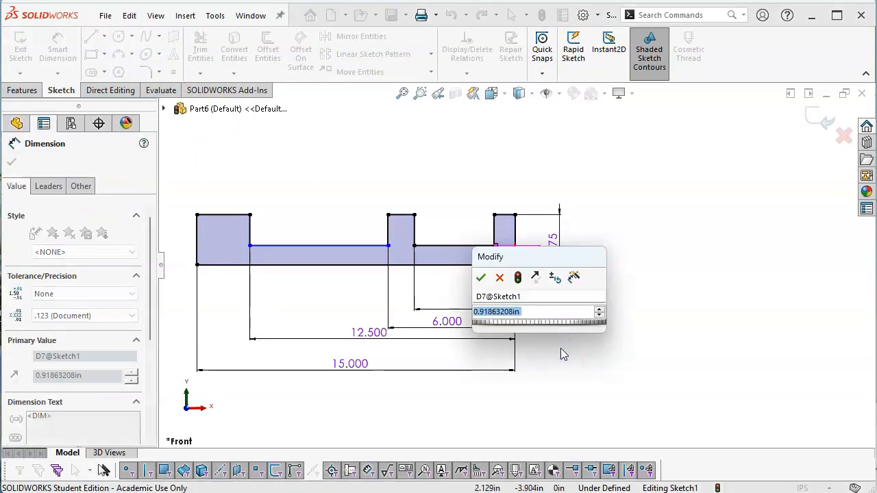
text(.88)
key(Return)
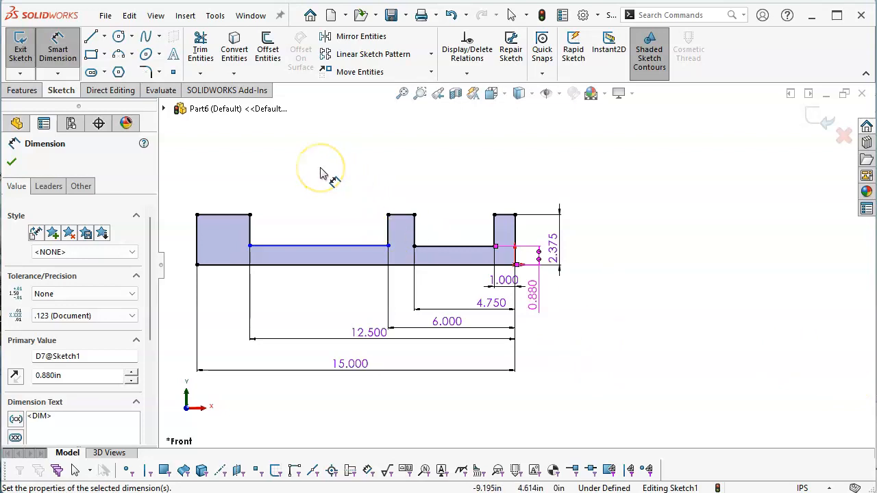
key(Escape)
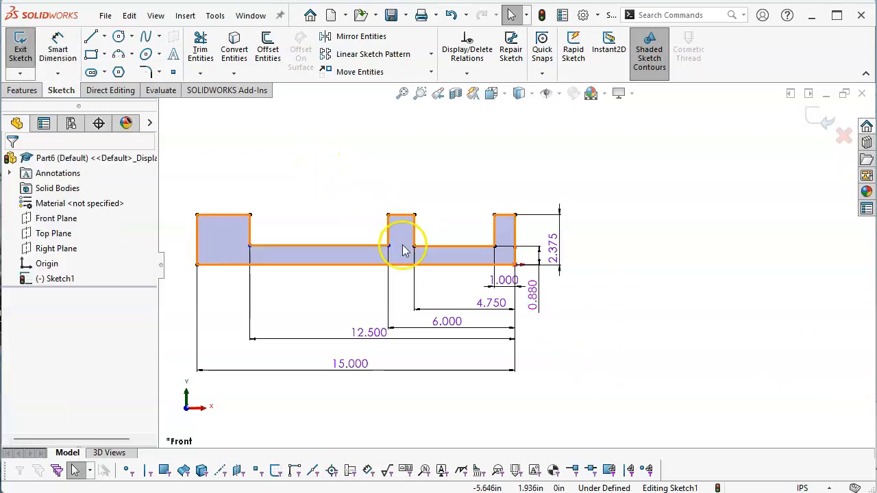
Step: Make the right end point of the left recess floor coincident with the right recess floor line
click(388, 245)
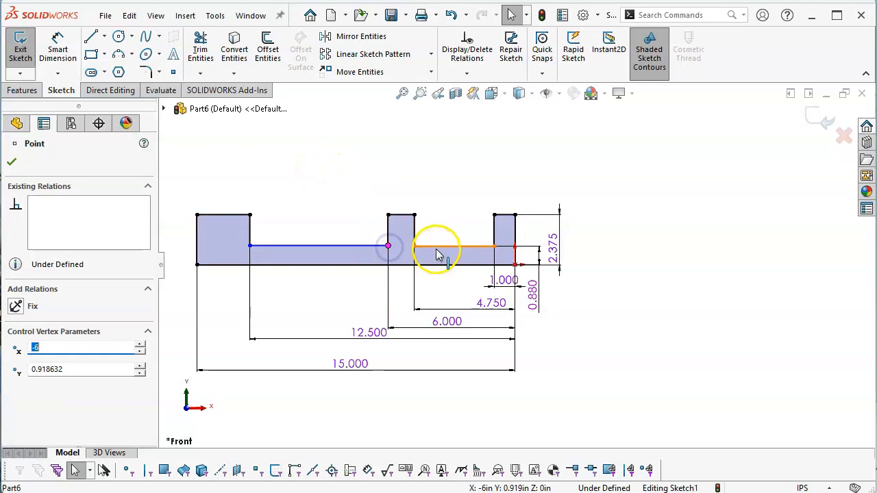
ctrl+click(435, 246)
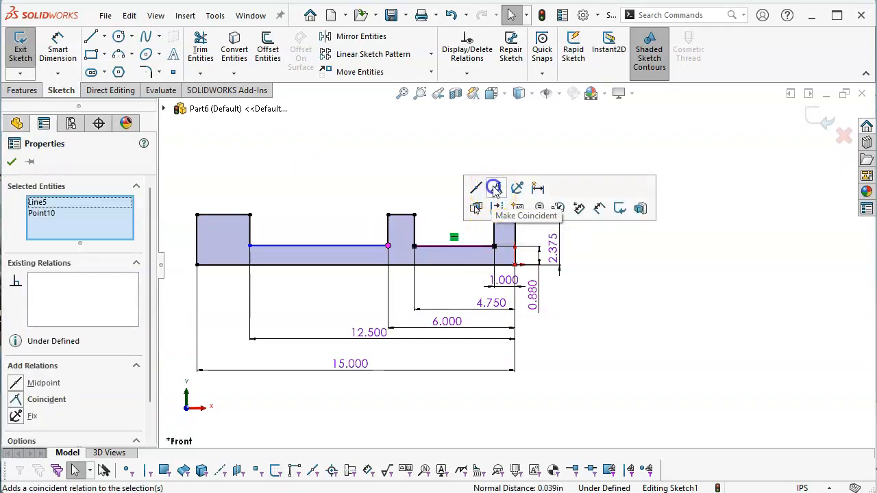
click(494, 190)
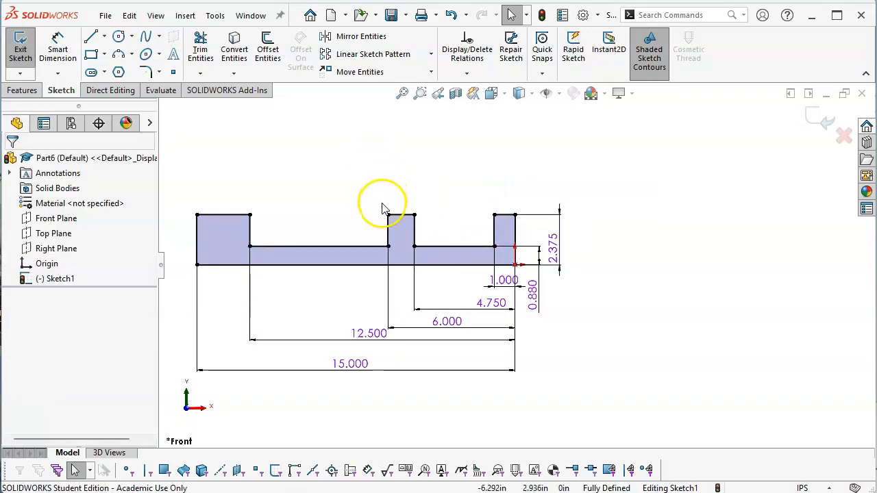
Step: Check the Section A-A contour drawing and the holder overview drawing in Kindle, and return to SOLIDWORKS
scroll(357, 248, up, 1)
mouse_move(775, 480)
mouse_down()
mouse_move(683, 249)
mouse_move(480, 135)
mouse_up()
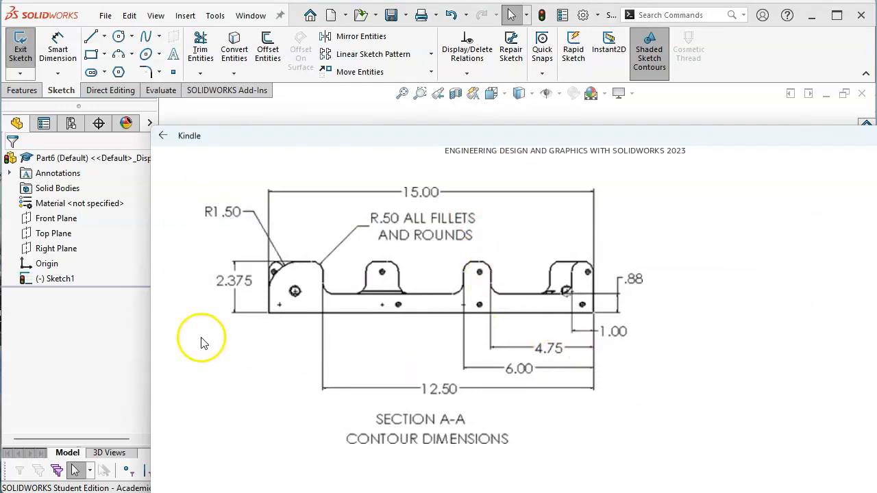
click(176, 355)
click(176, 355)
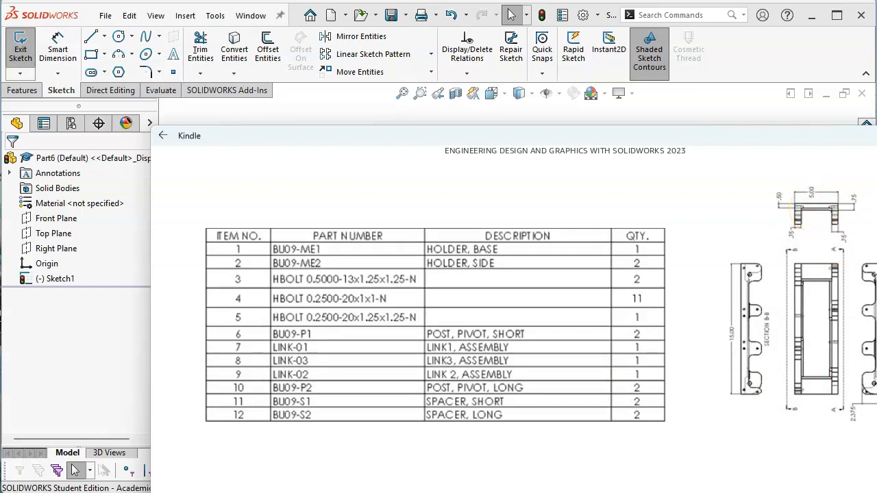
key(alt+Tab)
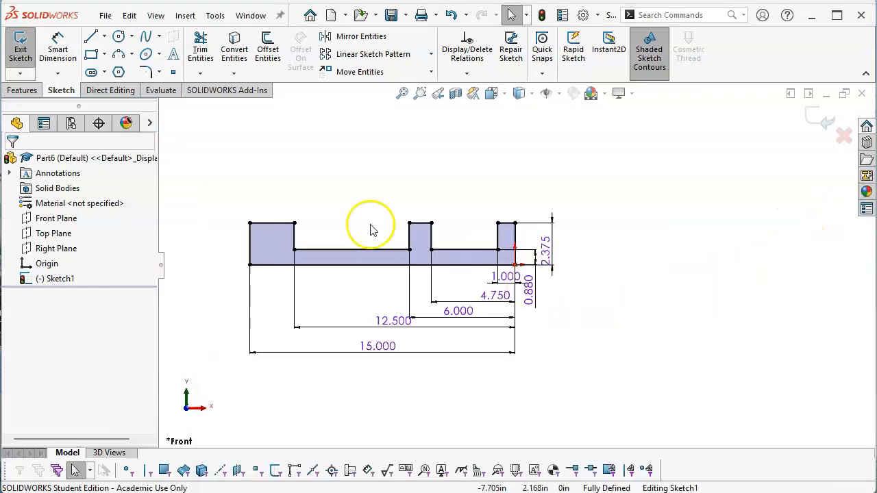
Step: Extrude the contour profile 0.75 in as a blind boss in the reversed direction
click(15, 90)
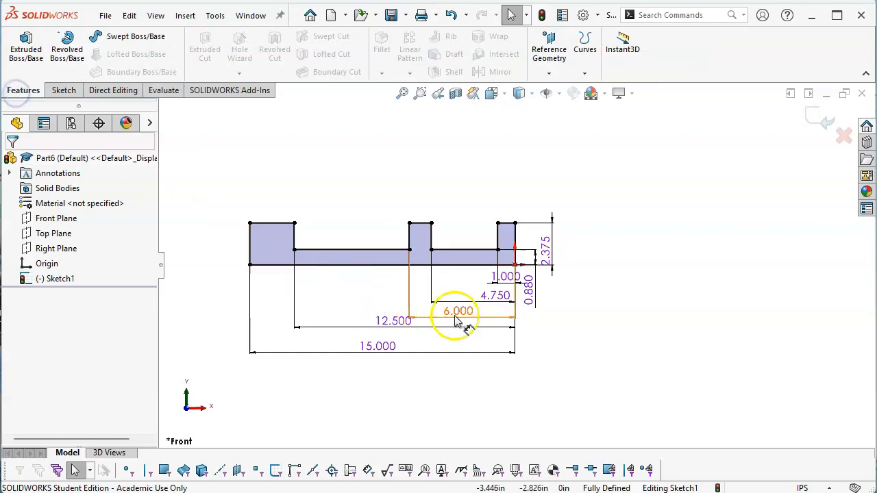
mouse_move(474, 189)
middle_down()
mouse_move(486, 209)
mouse_move(228, 161)
middle_up()
click(26, 45)
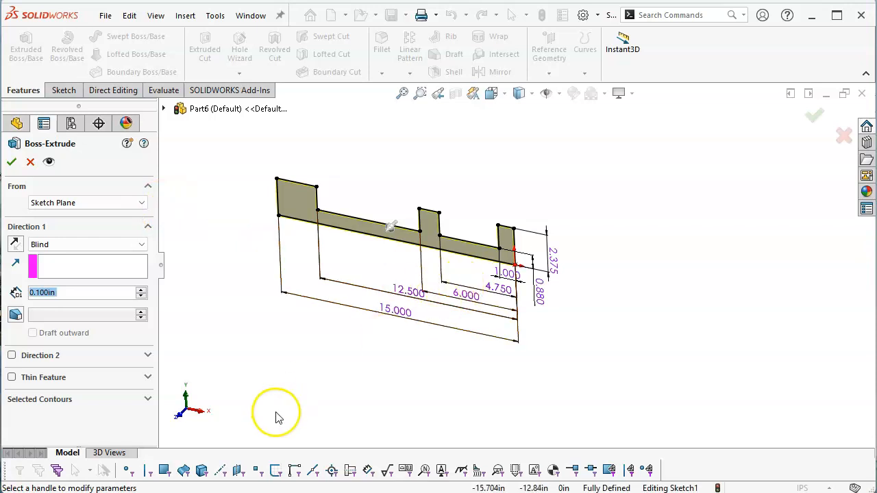
click(15, 244)
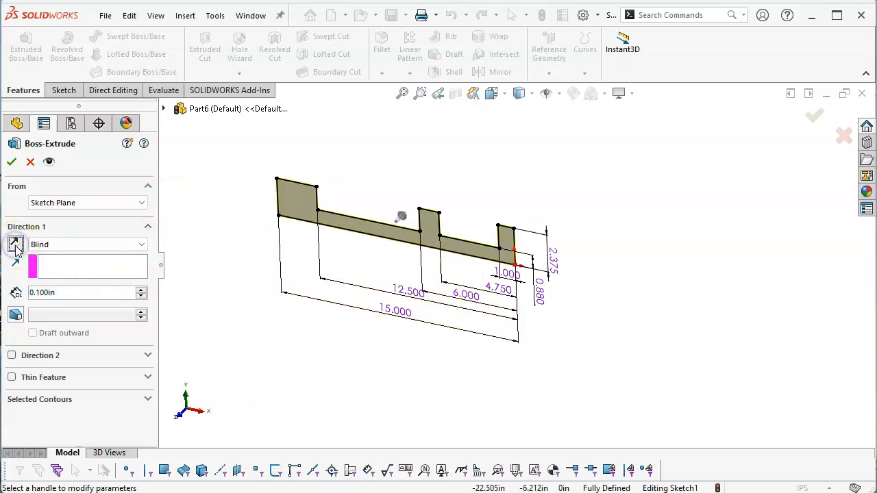
text(.75)
key(Return)
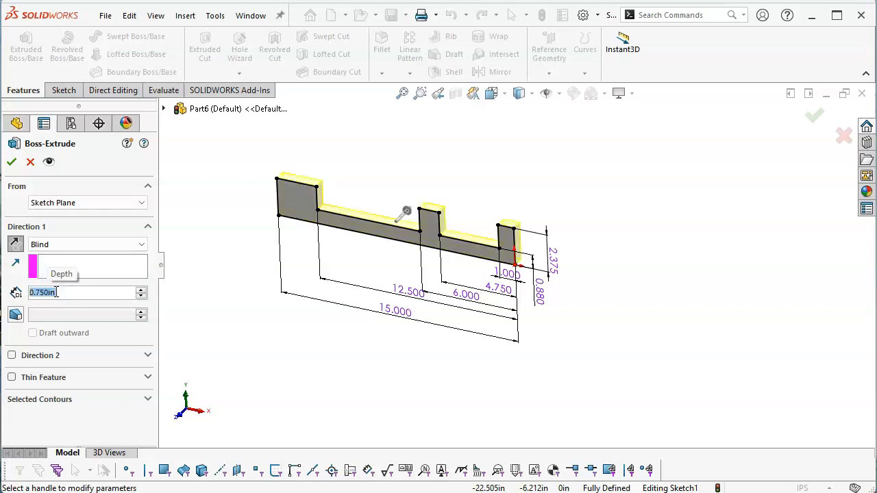
click(12, 162)
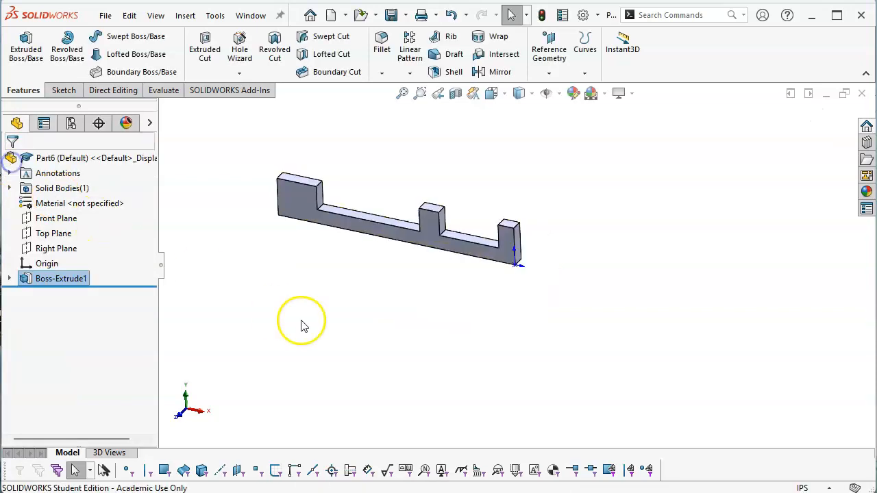
Step: Start a new sketch on the back face of the extruded side, with the view turned around to the front
middle_drag(589, 294, 443, 304)
click(391, 235)
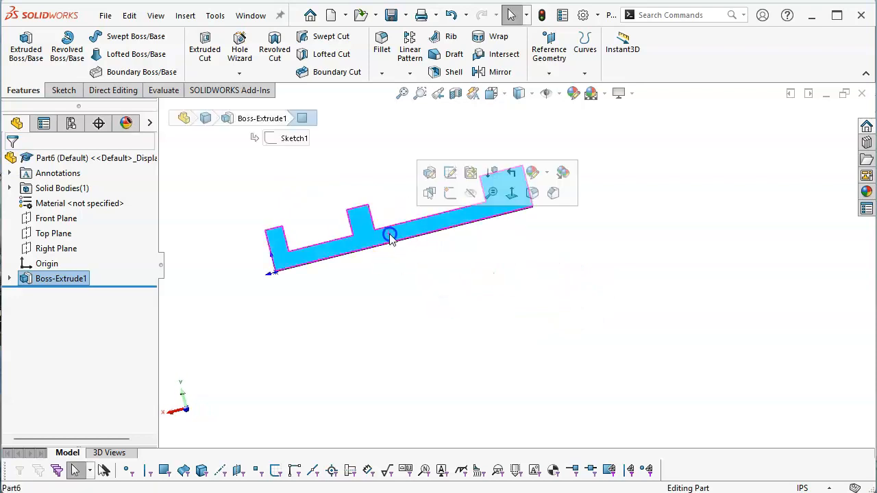
click(450, 193)
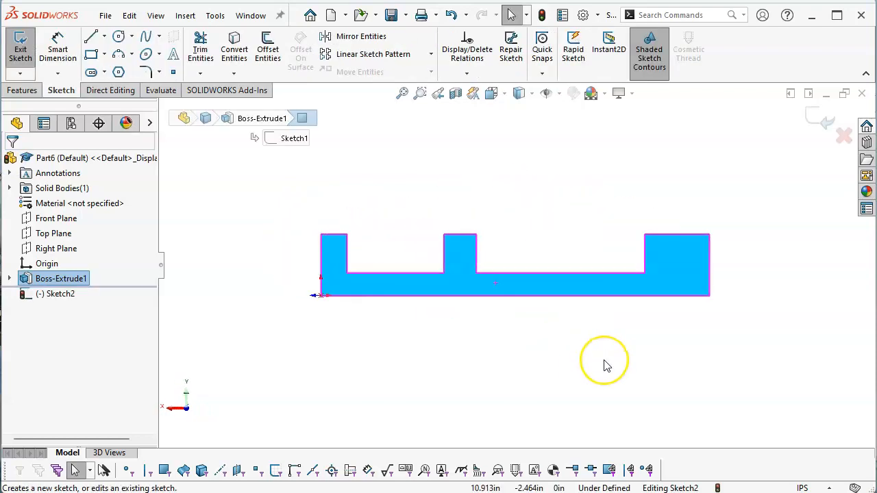
key(Right)
key(Right)
key(Right)
key(Right)
key(Right)
key(Right)
key(Right)
key(Right)
key(Right)
key(Right)
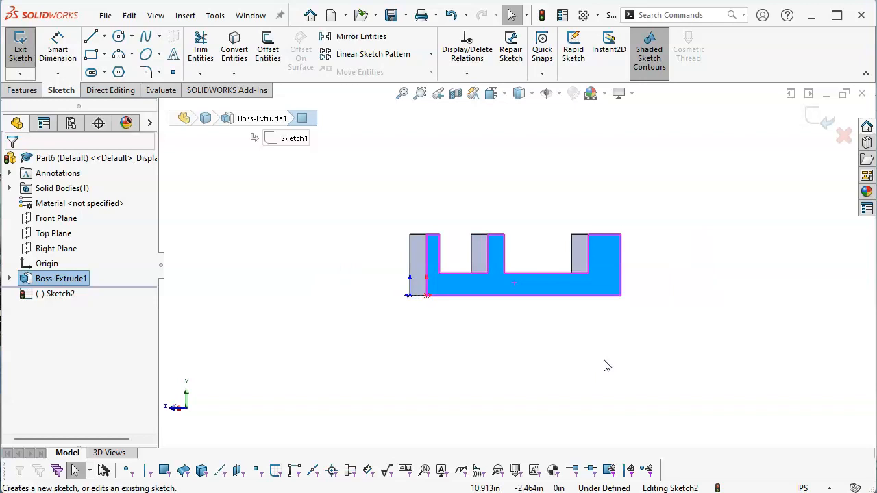
key(Right)
key(Right)
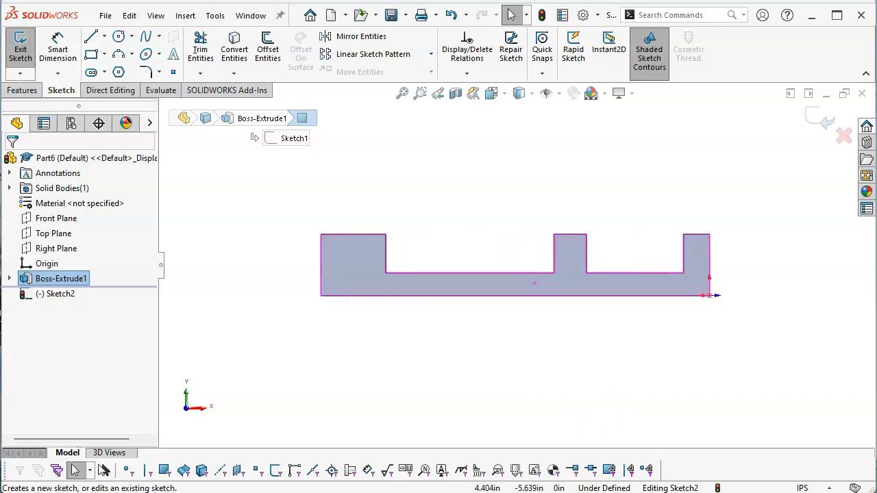
Step: Switch to Kindle and examine the enlarged overview drawing with the end view and the Section A-A and B-B views
key(alt+Tab)
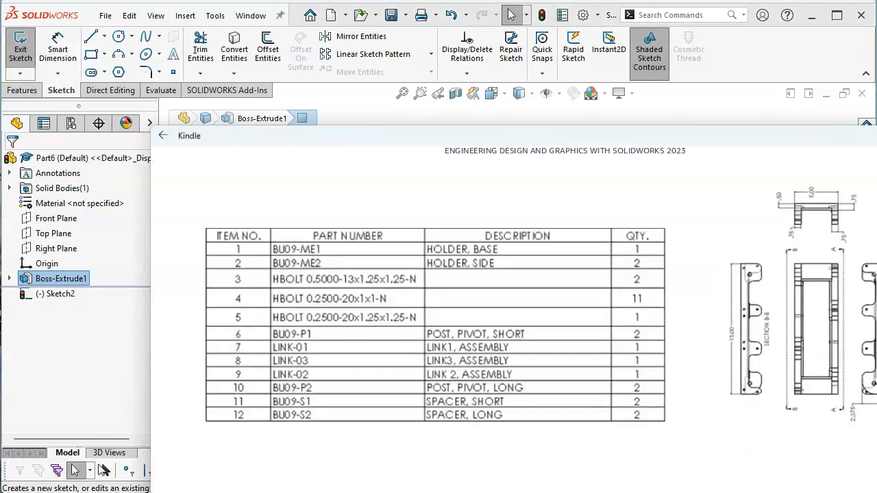
drag(669, 141, 505, 82)
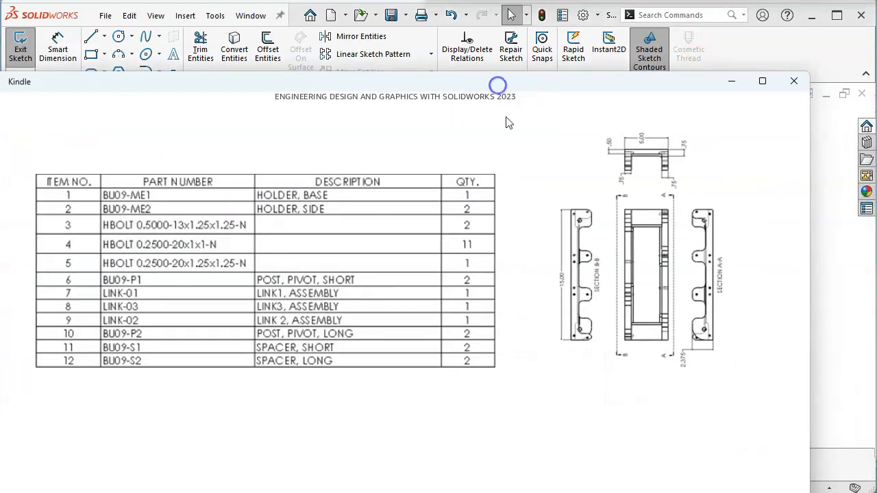
double_click(720, 269)
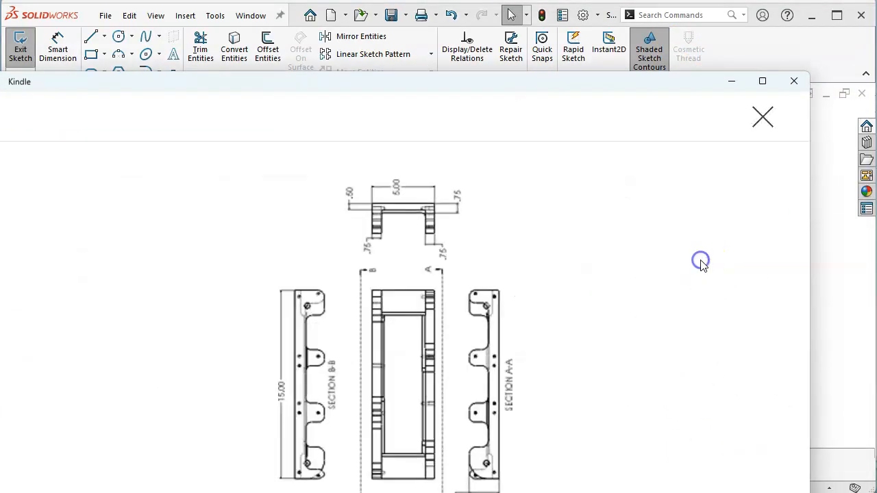
double_click(406, 376)
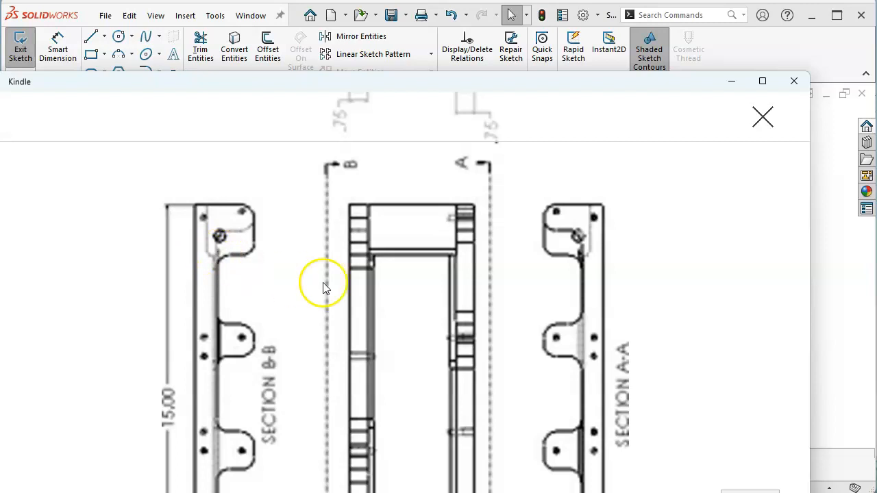
double_click(631, 288)
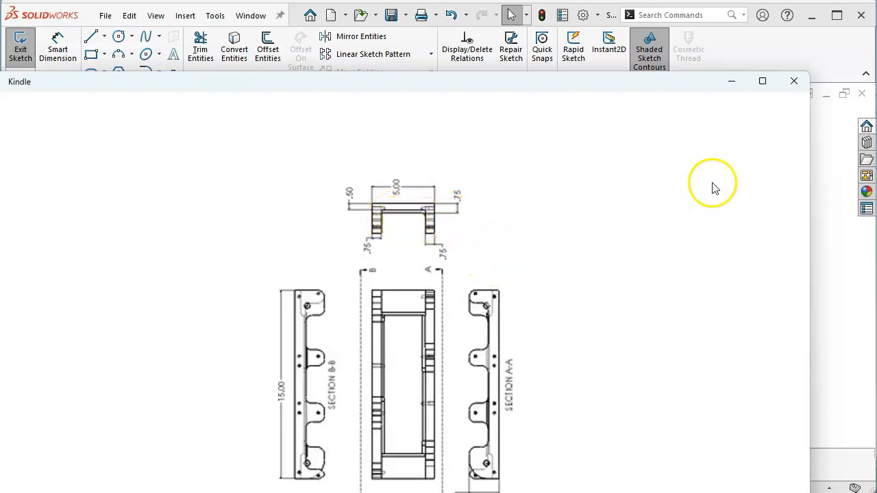
drag(683, 88, 693, 48)
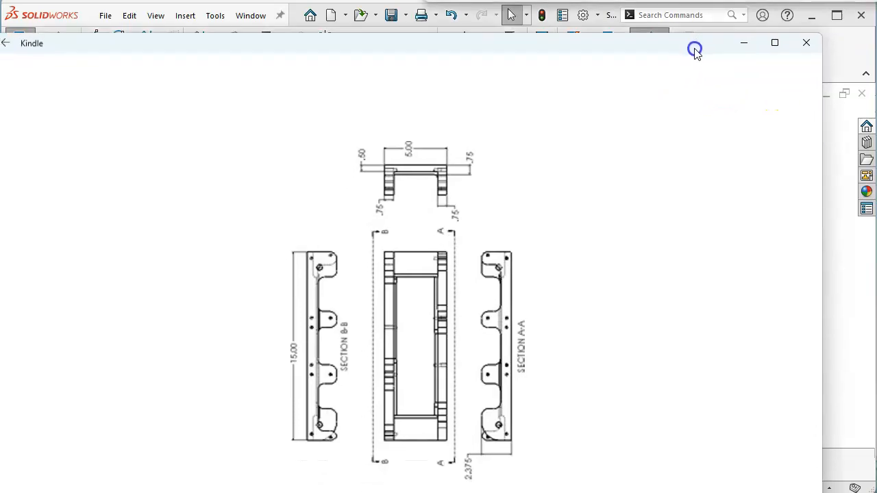
click(774, 73)
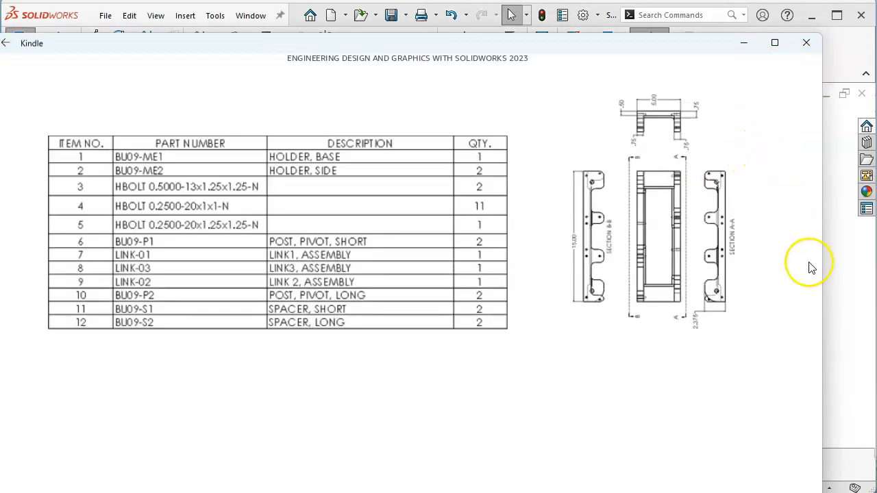
Step: Find the Section B-B contour dimensions in the book, enlarge that drawing, and move the Kindle window clear of the model
click(805, 293)
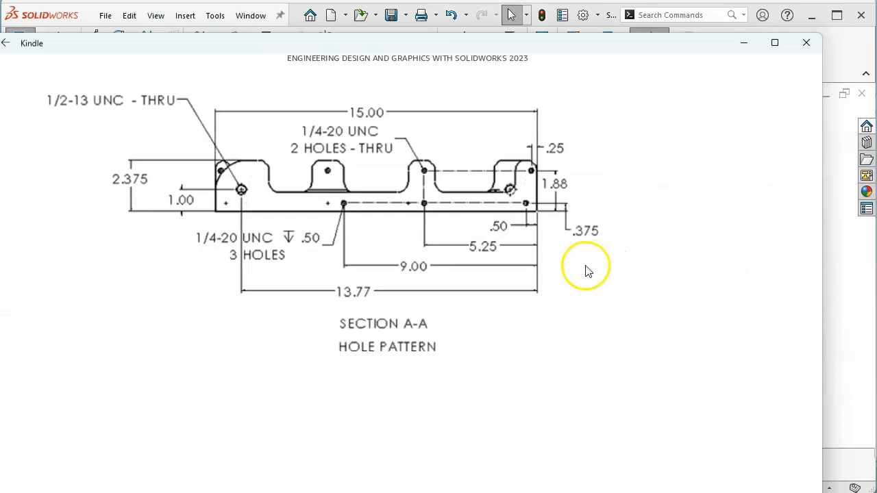
click(808, 268)
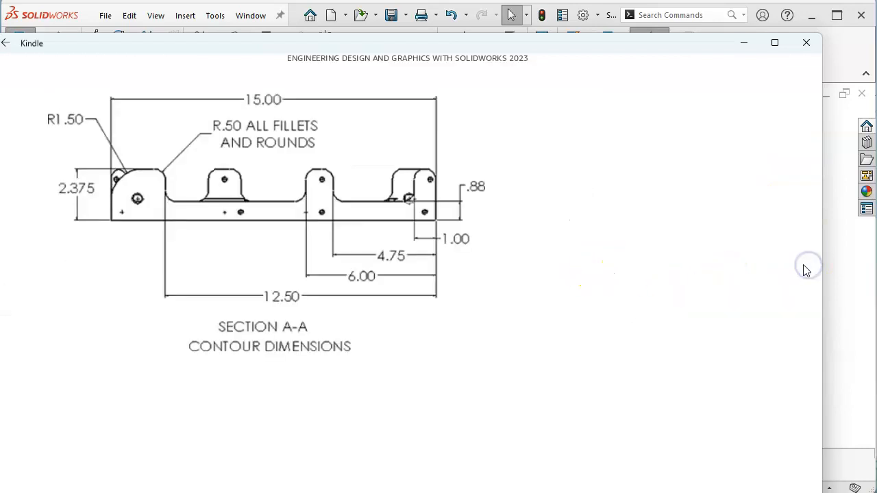
click(806, 269)
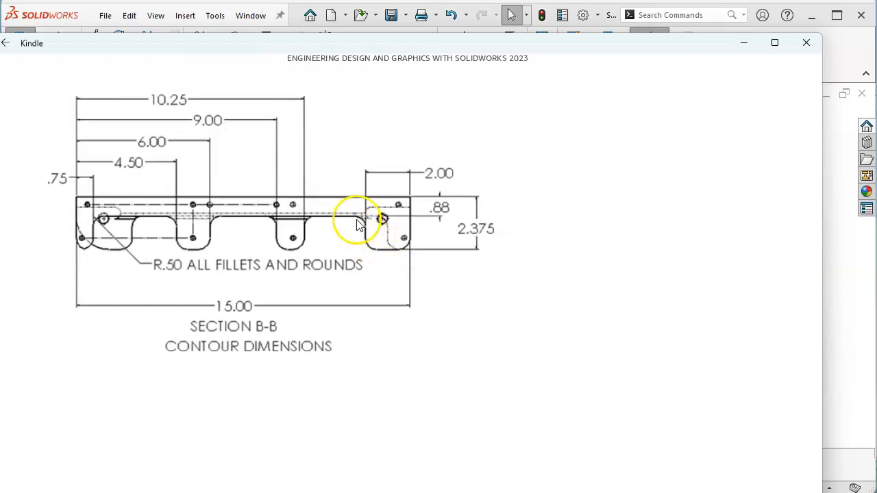
double_click(357, 224)
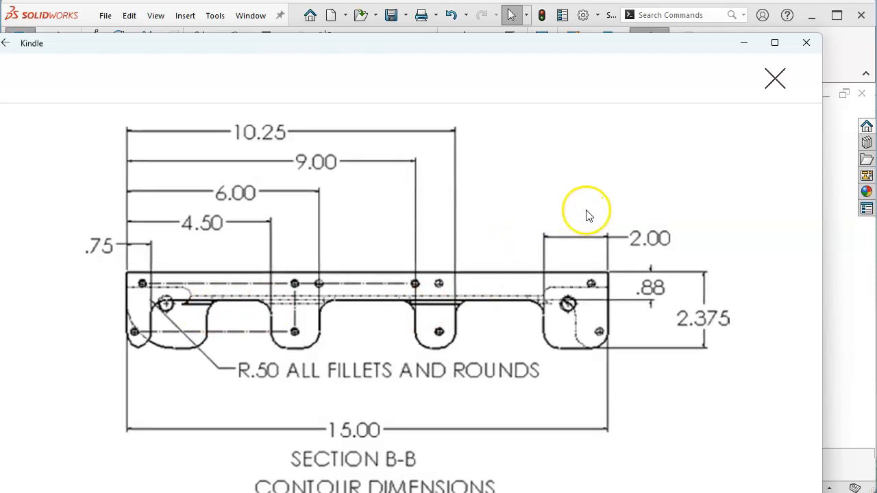
drag(480, 49, 876, 346)
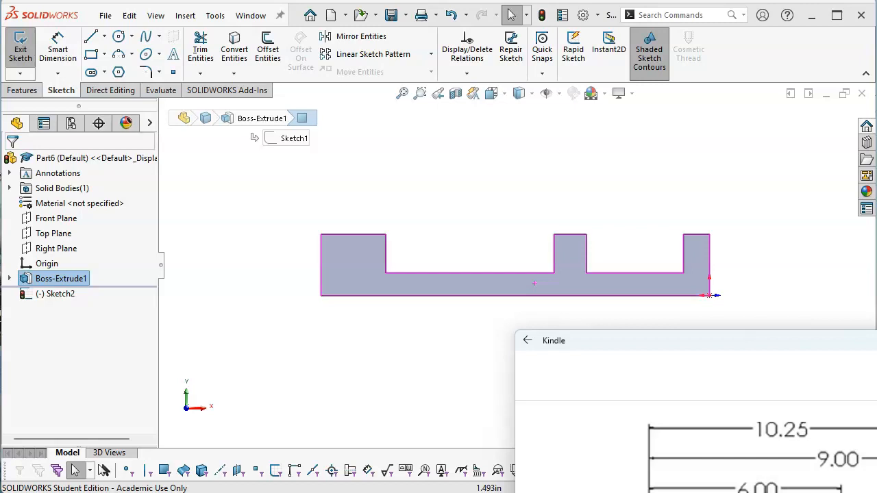
Step: Compare the Section B-B and Section A-A contour dimension drawings with the overview drawing in the Kindle book
drag(876, 345, 660, 65)
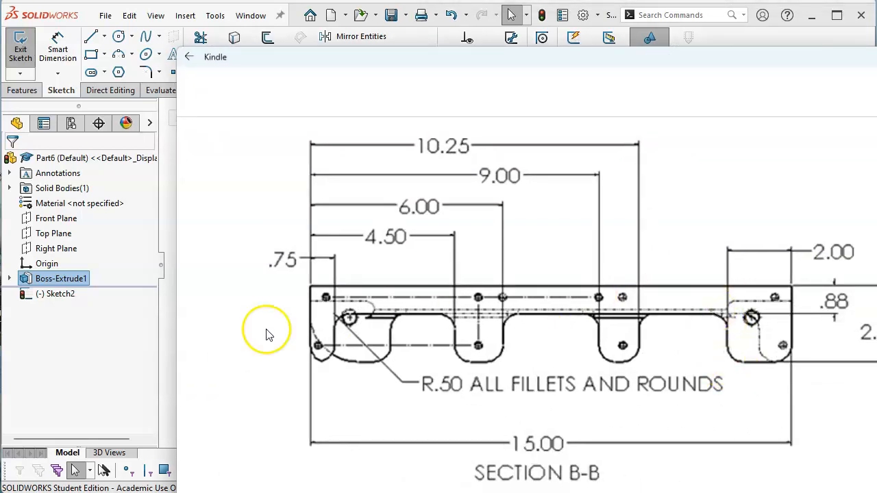
click(196, 302)
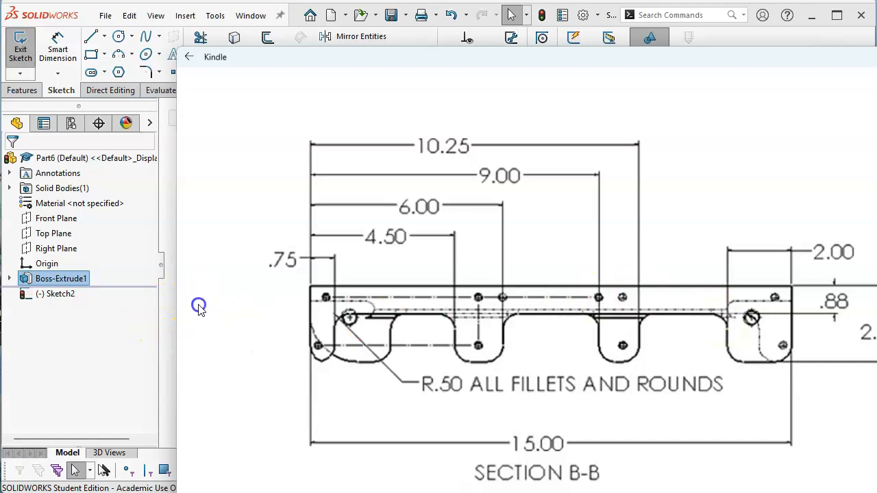
double_click(198, 306)
double_click(374, 279)
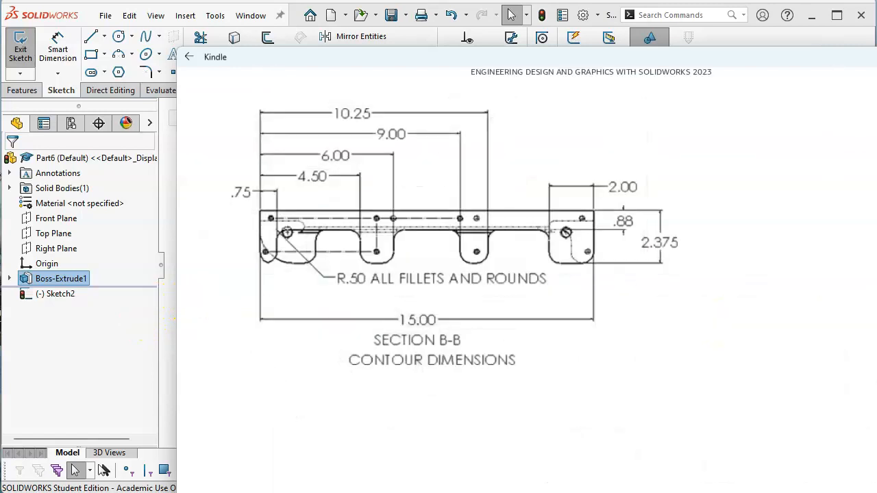
click(224, 335)
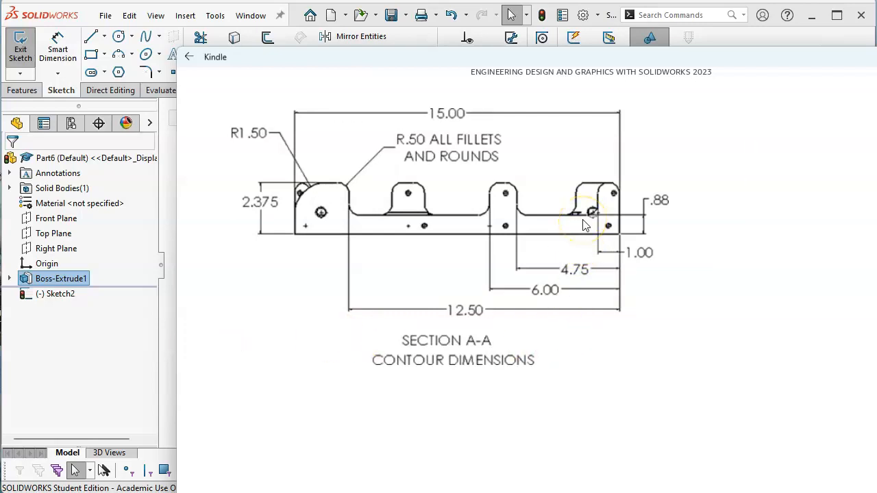
key(Right)
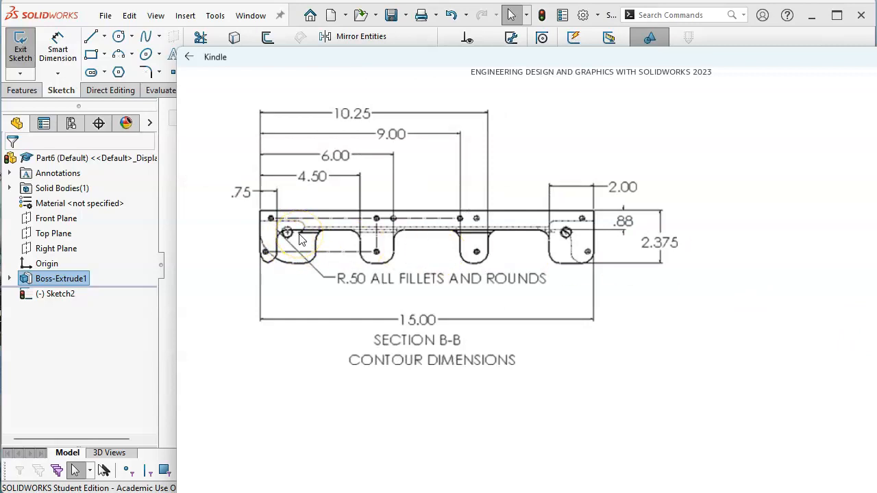
click(190, 285)
click(187, 283)
click(190, 286)
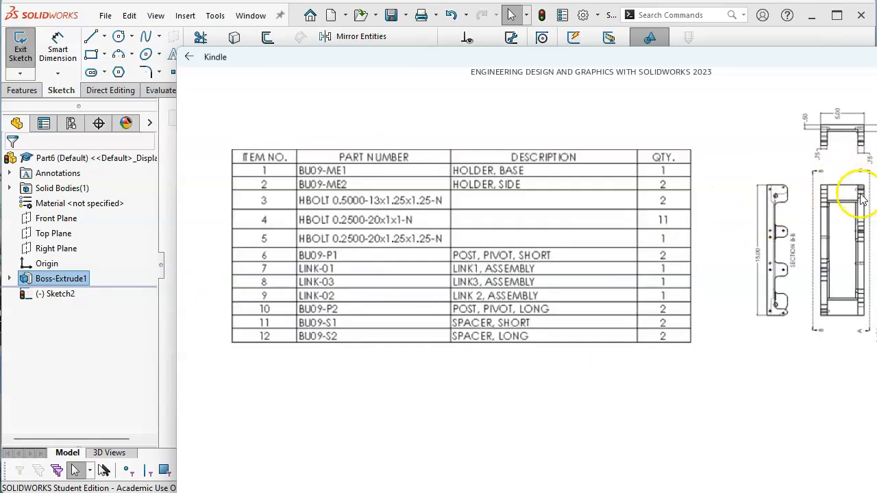
key(Right)
key(Right)
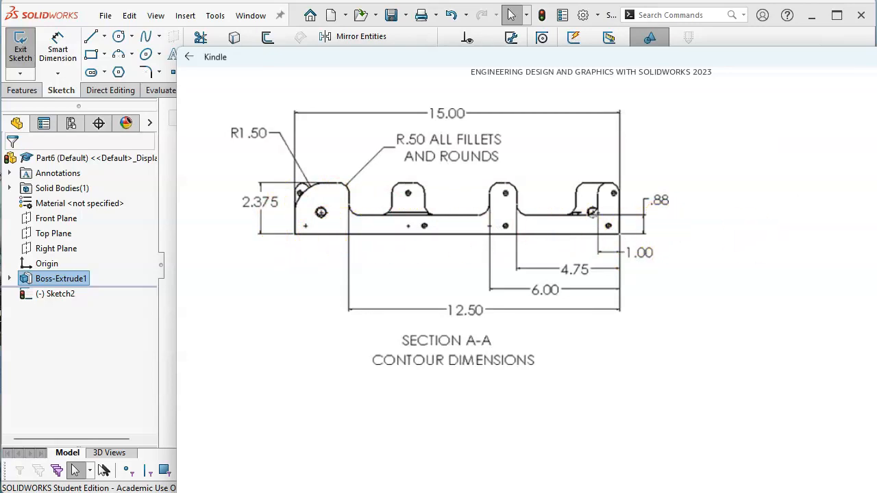
key(Right)
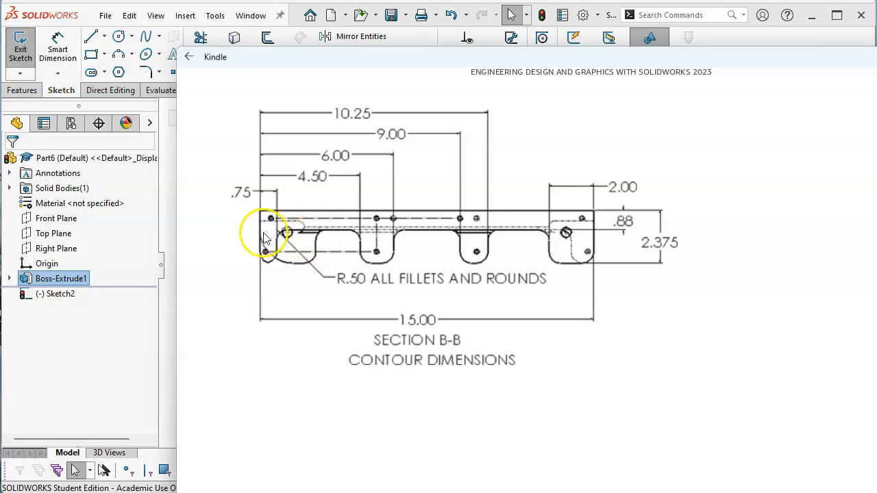
Step: Examine the end view in the enlarged overview drawing and return to the SOLIDWORKS sketch
click(215, 308)
click(216, 309)
click(215, 309)
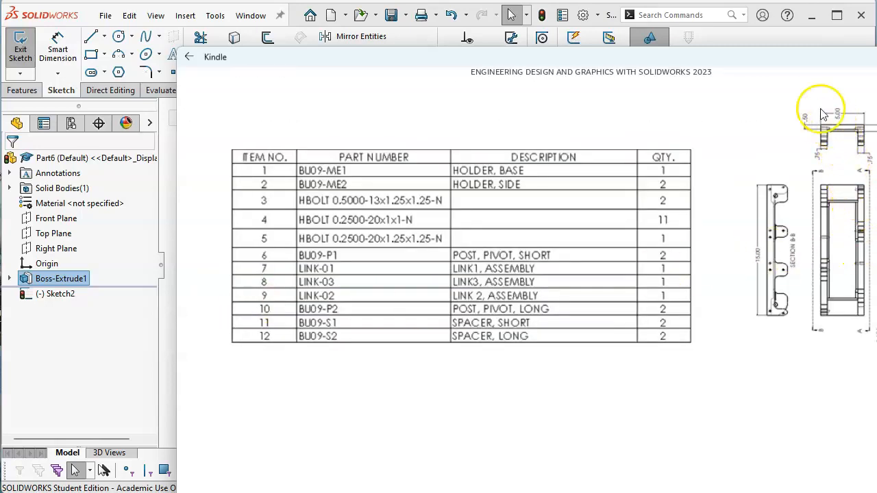
drag(768, 55, 639, 57)
click(713, 217)
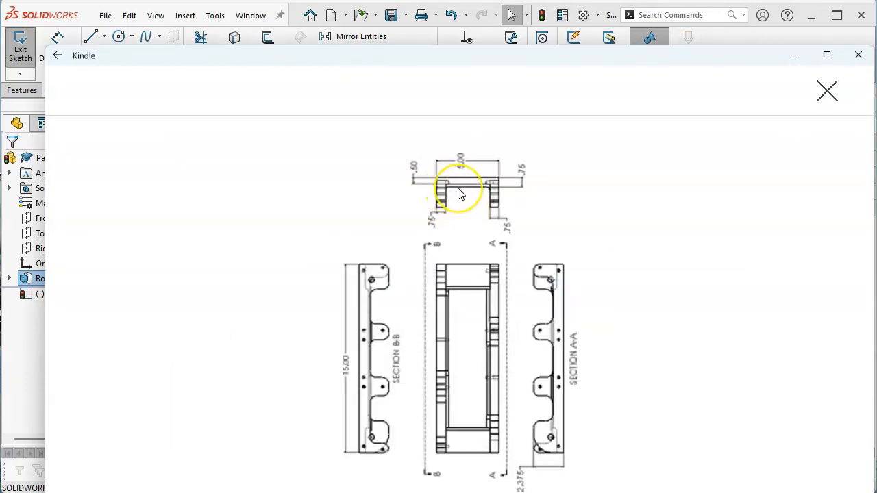
mouse_move(439, 55)
mouse_down()
mouse_move(657, 141)
mouse_move(732, 144)
mouse_up()
click(412, 325)
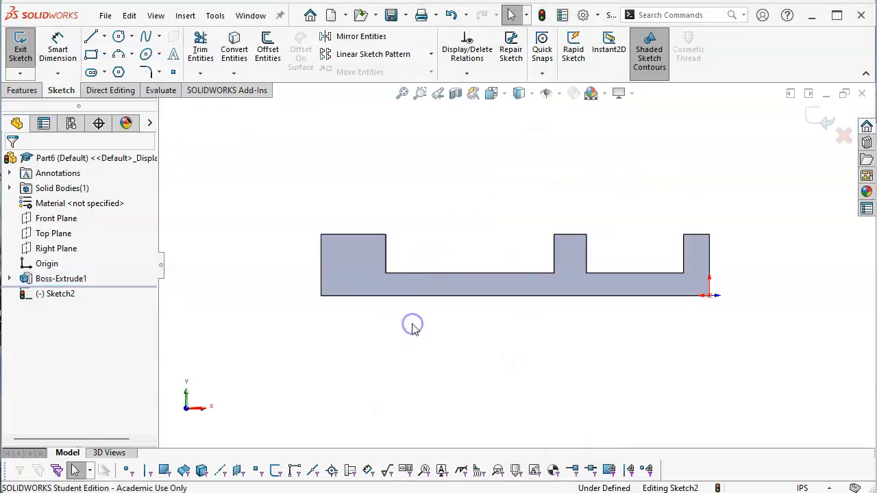
Step: Sketch a closed profile along the side's full bottom edge, about 0.31 in high at both ends and stepped up to a taller middle section
click(647, 284)
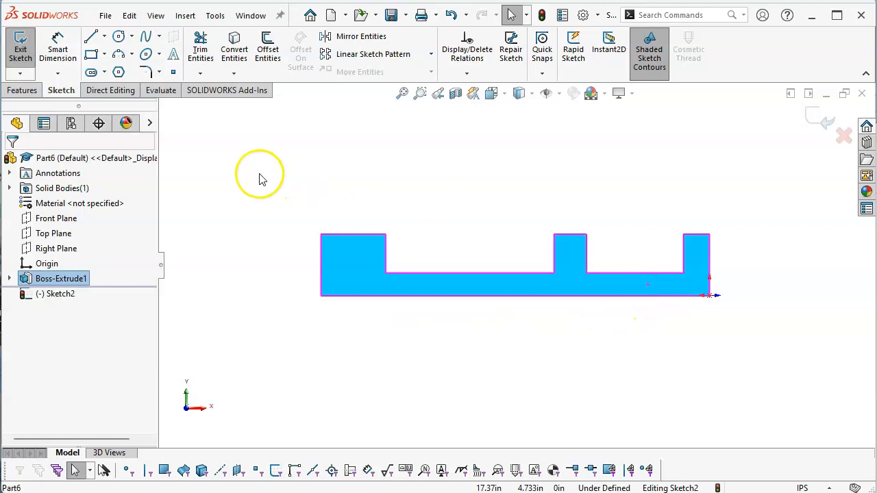
click(92, 36)
scroll(480, 268, down, 3)
drag(281, 279, 739, 279)
click(739, 280)
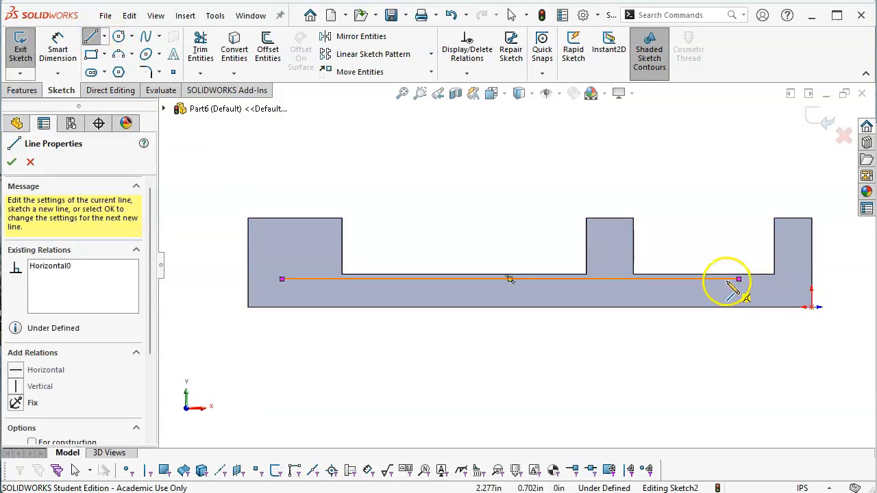
click(739, 293)
click(811, 293)
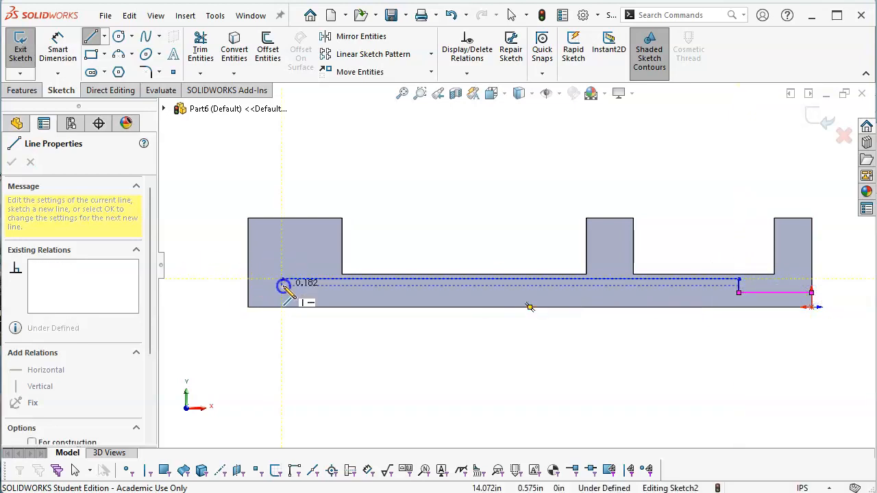
click(281, 293)
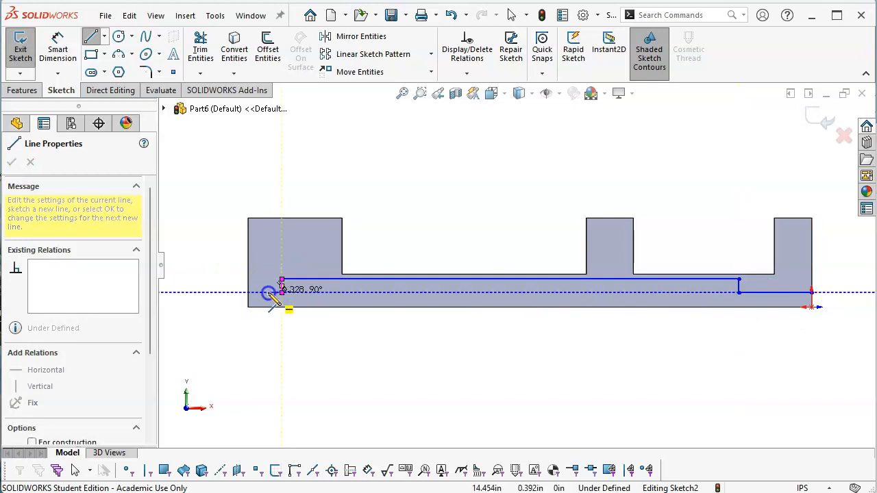
click(248, 293)
click(249, 306)
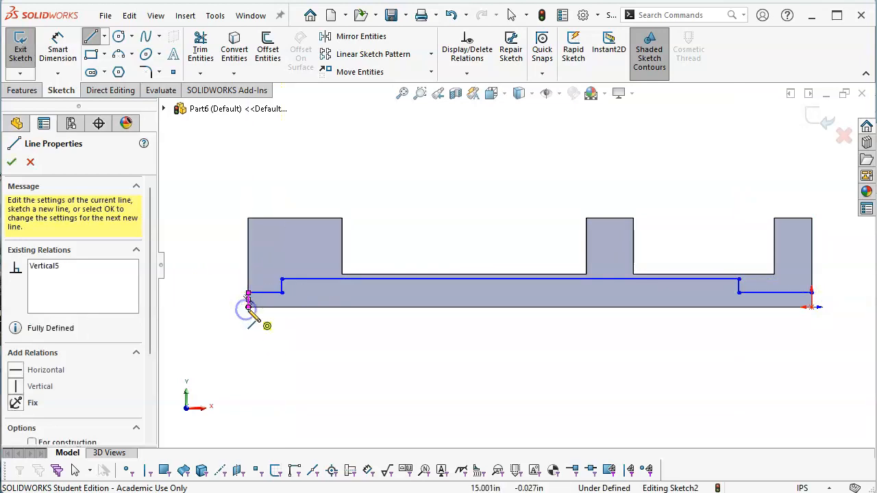
click(811, 307)
click(812, 292)
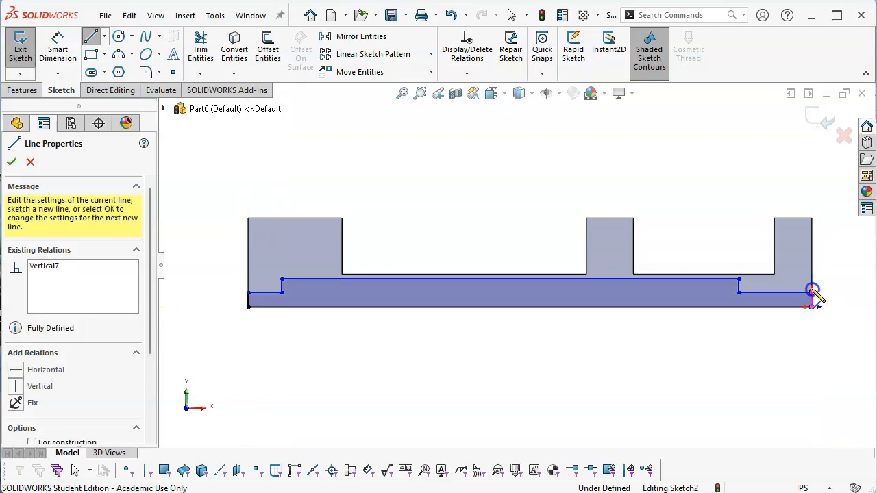
right_click(827, 289)
click(830, 285)
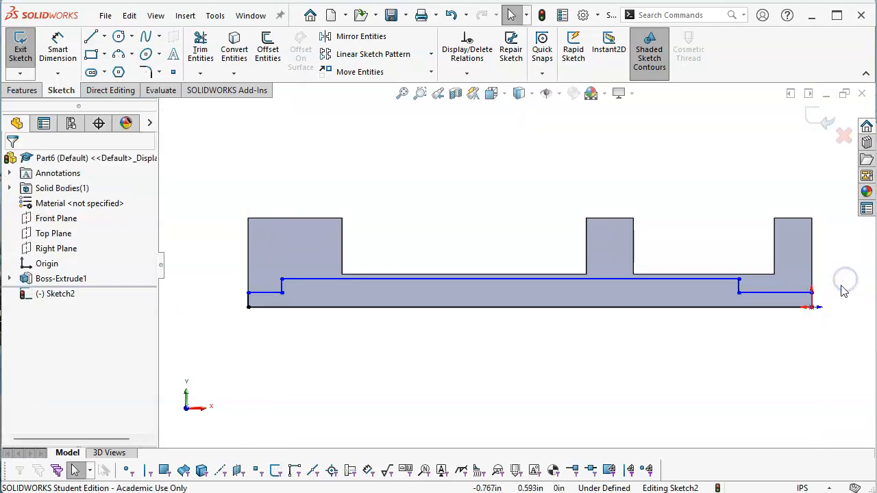
Step: Dimension the short vertical line at the origin end of the profile to 0.5 in
scroll(619, 283, down, 5)
scroll(619, 283, down, 2)
drag(533, 268, 534, 288)
click(625, 384)
scroll(631, 313, up, 3)
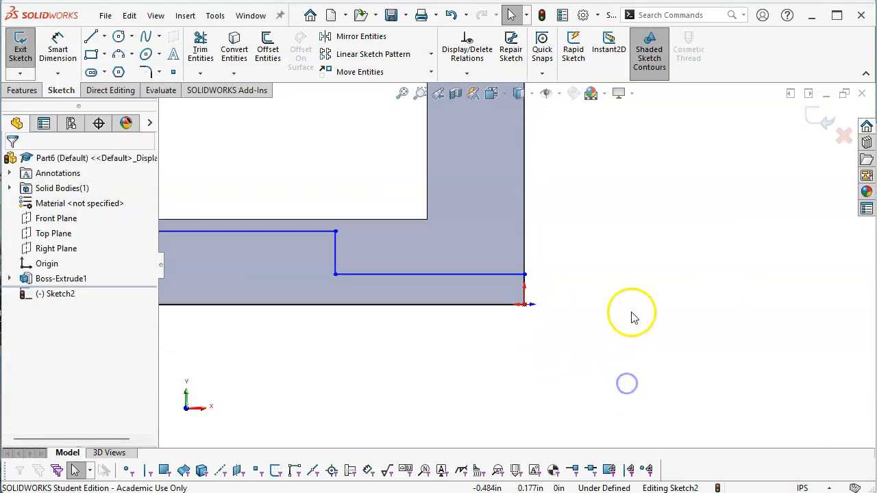
right_click(548, 218)
click(686, 196)
click(522, 291)
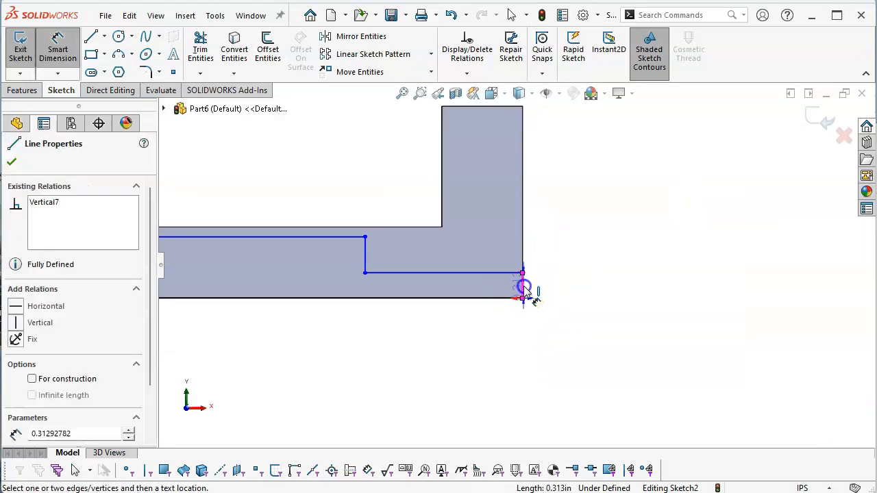
click(576, 336)
text(0.5)
key(Return)
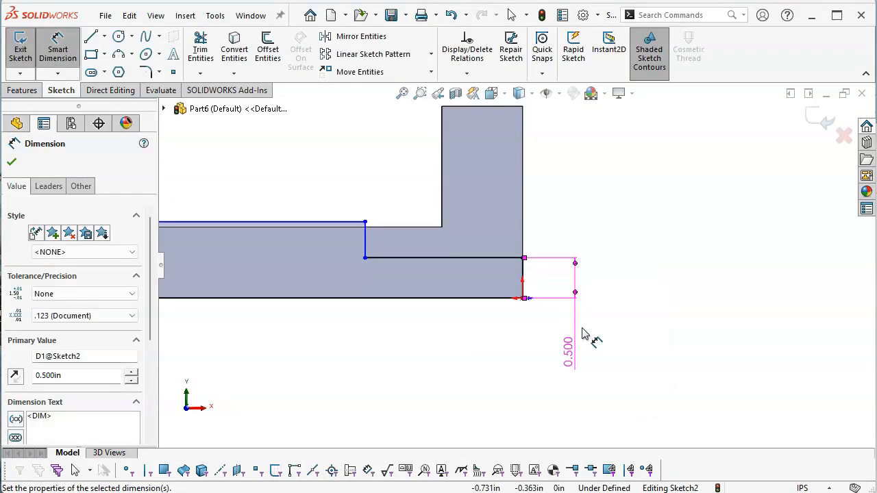
Step: Dimension the low horizontal ledge at the origin end of the profile to 2 in
click(409, 258)
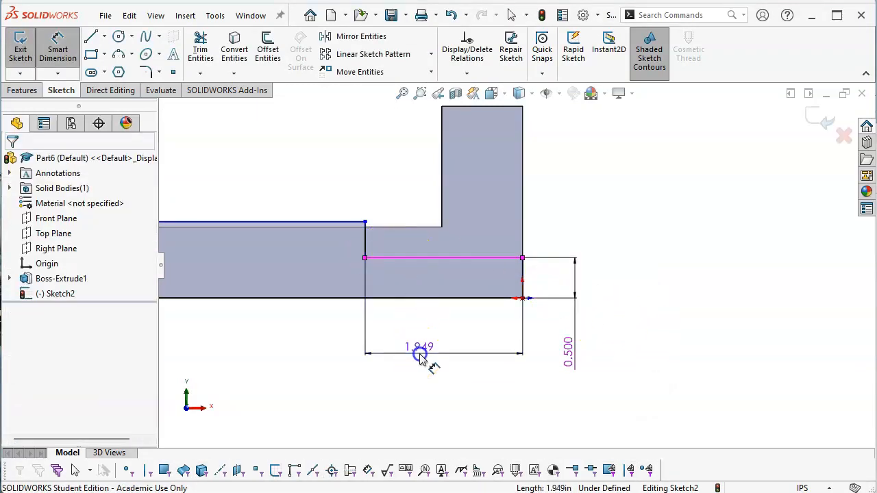
click(420, 353)
text(2)
key(Return)
Step: Dimension the height from the profile's bottom line to its long raised top line as 0.75 in
key(z)
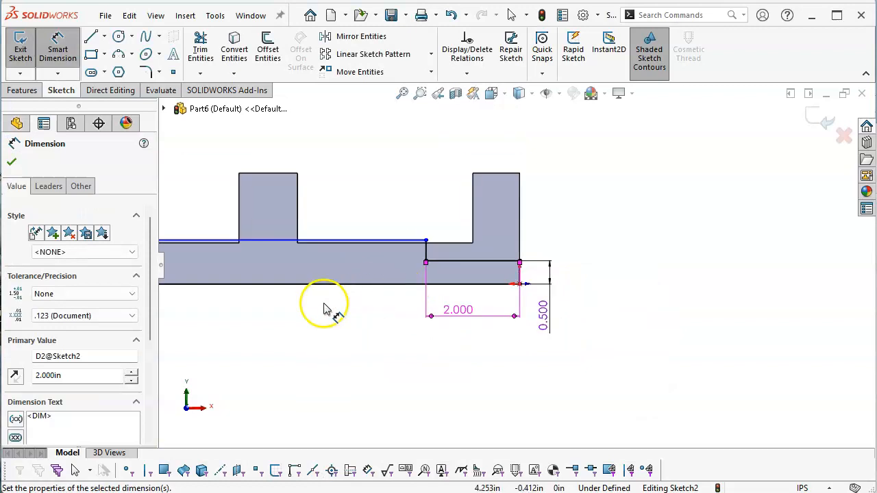
click(349, 284)
click(256, 240)
click(628, 314)
click(629, 313)
text(.75)
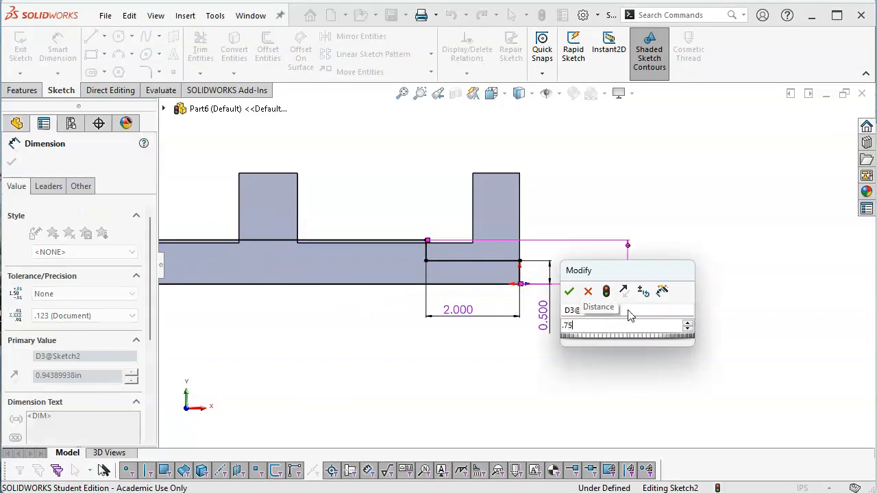
key(Return)
key(z)
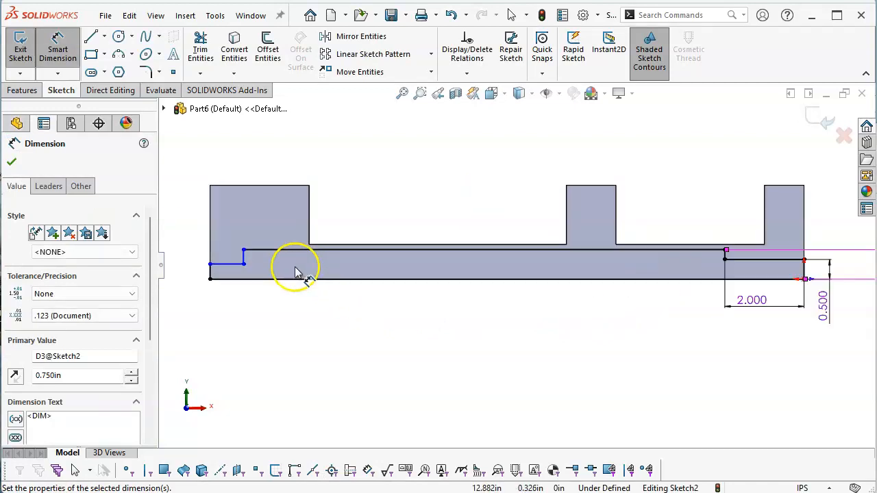
Step: Make the two low end ledges of the profile collinear and equal in length
right_click(344, 310)
click(451, 355)
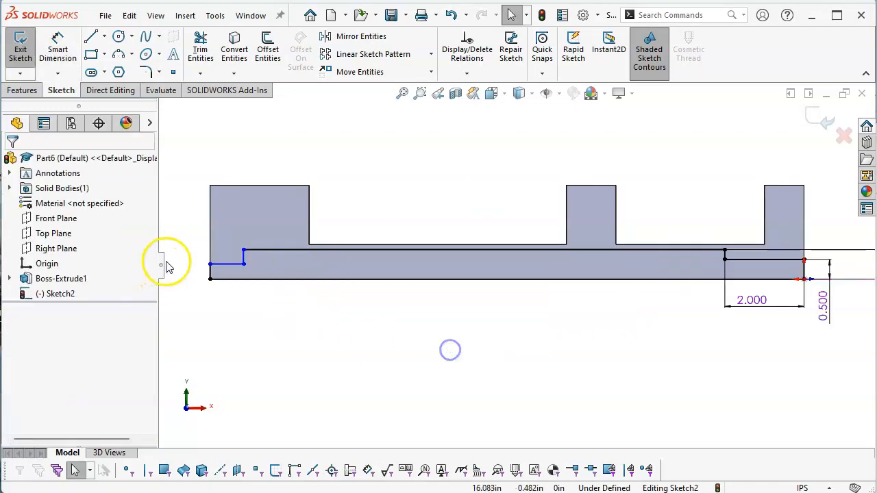
click(229, 265)
ctrl+click(766, 265)
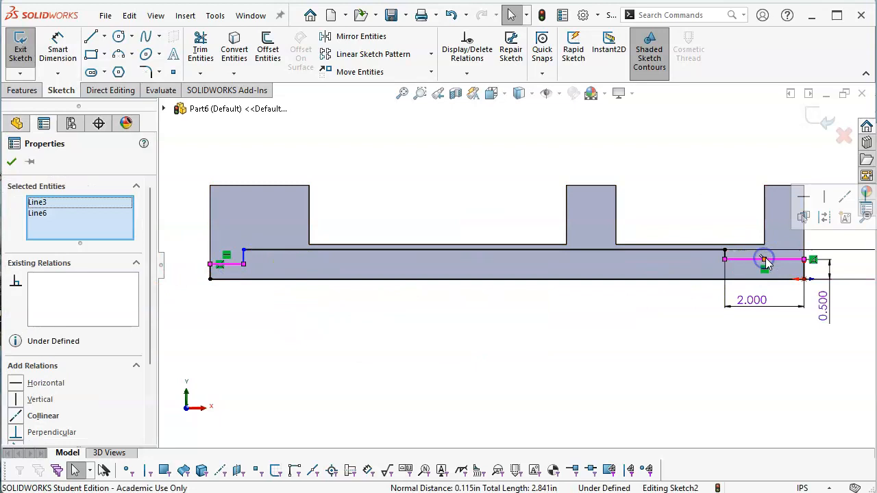
click(845, 197)
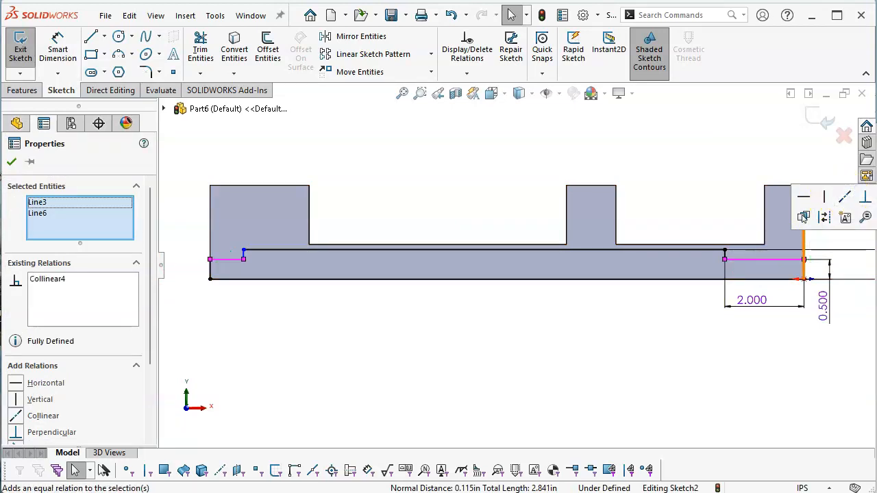
click(803, 217)
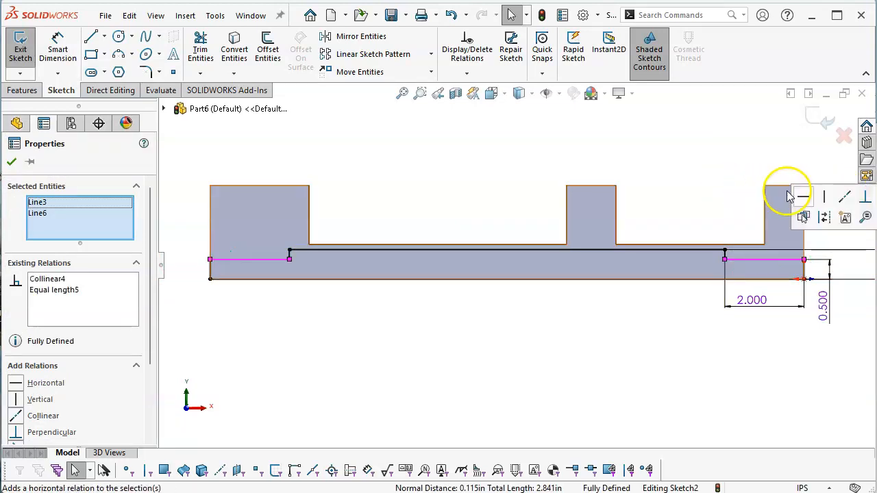
click(642, 161)
Step: Extrude the stepped base profile 5 in, starting from the side plate's outer face and merging the result
key(f)
mouse_move(642, 165)
middle_down()
mouse_move(646, 149)
mouse_move(685, 220)
mouse_move(712, 203)
mouse_move(674, 224)
mouse_move(677, 241)
mouse_move(660, 221)
mouse_move(671, 253)
middle_up()
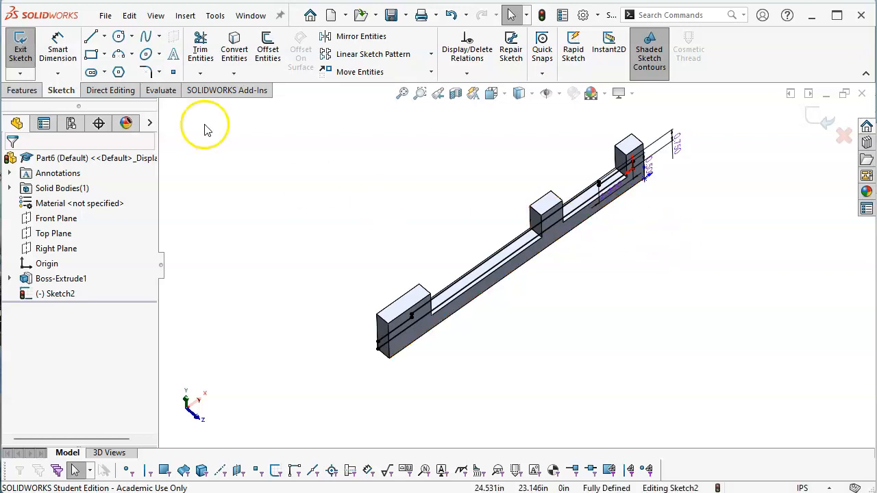
click(22, 91)
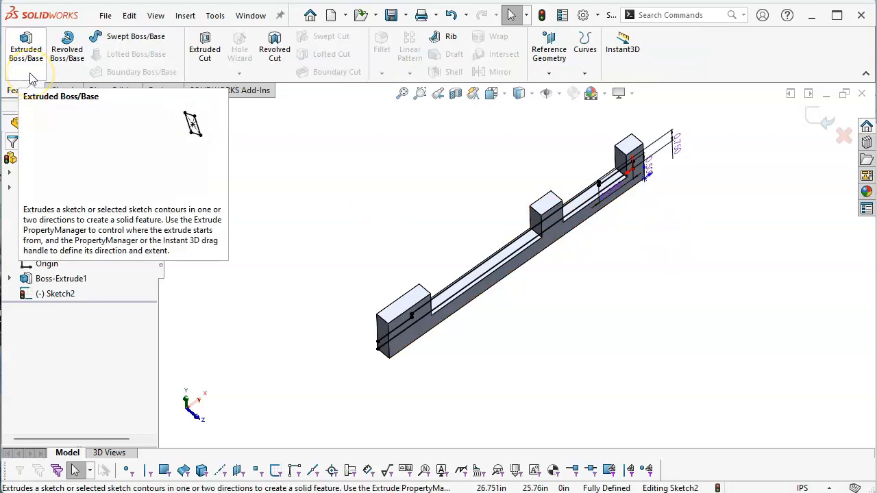
click(25, 60)
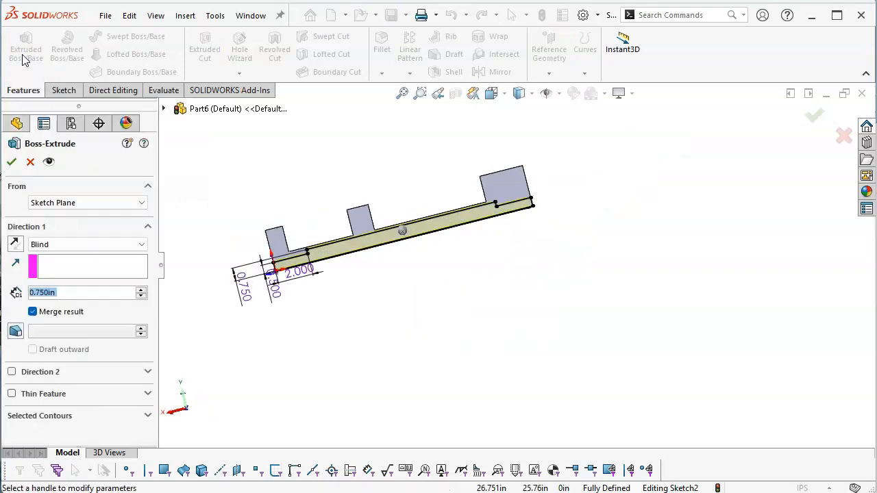
middle_drag(504, 233, 630, 257)
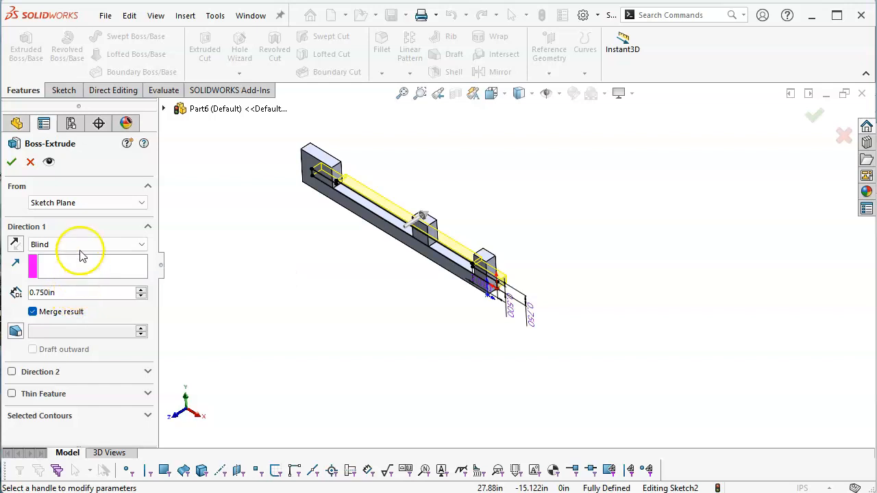
click(86, 203)
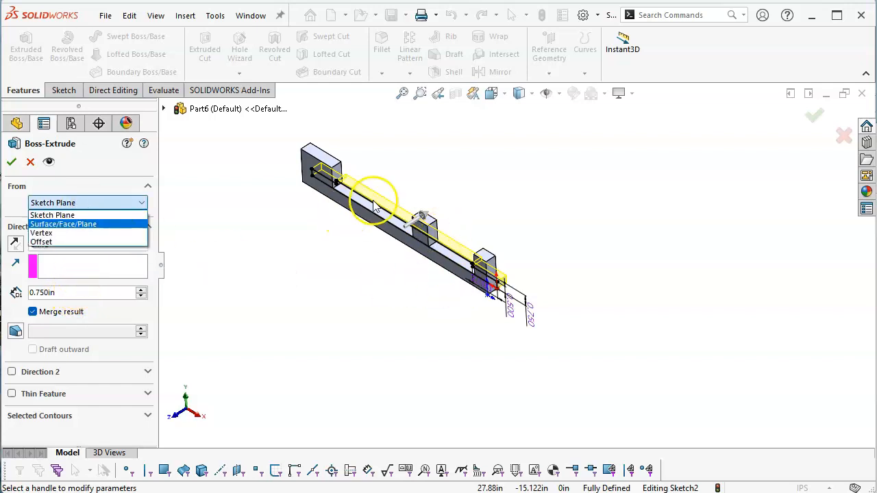
click(61, 224)
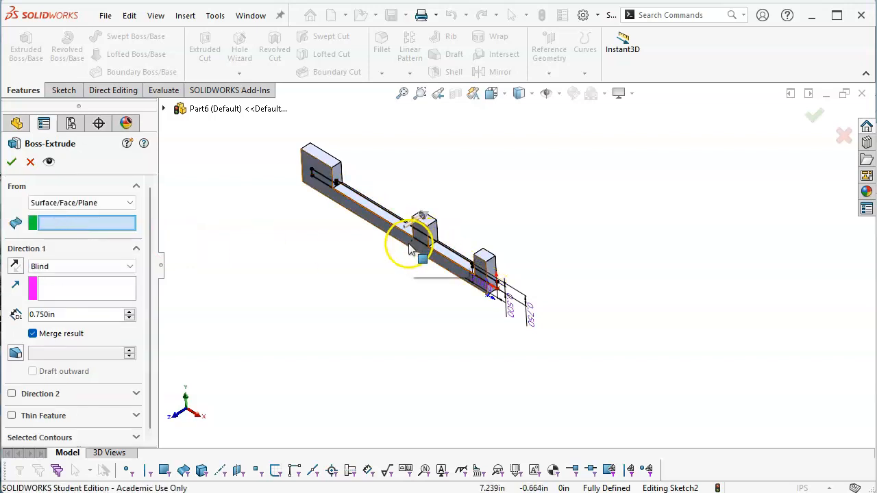
click(409, 250)
click(75, 314)
text(5.)
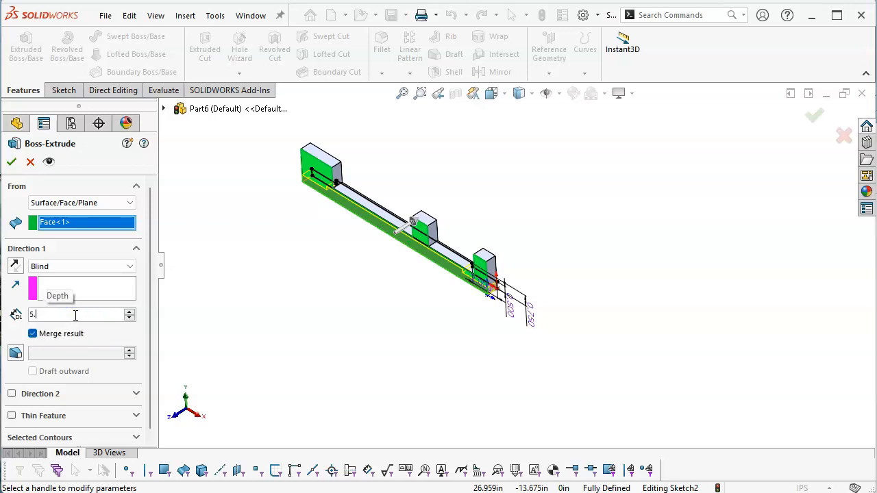
key(Tab)
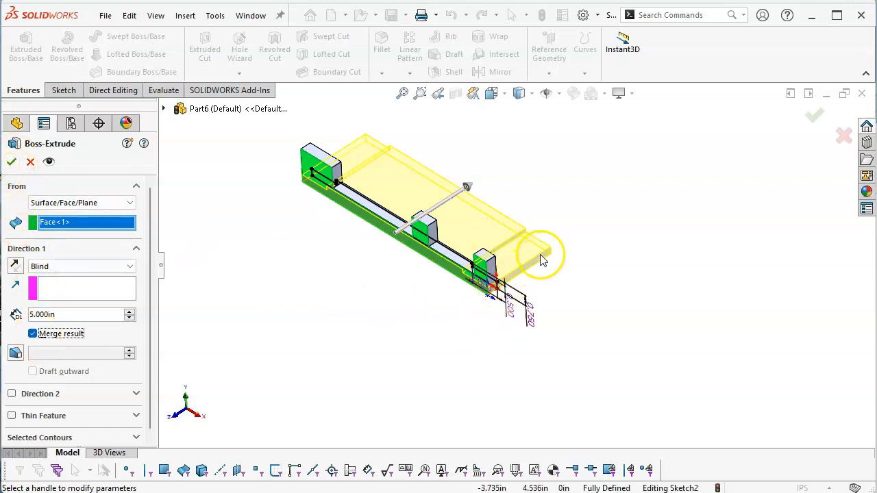
click(11, 161)
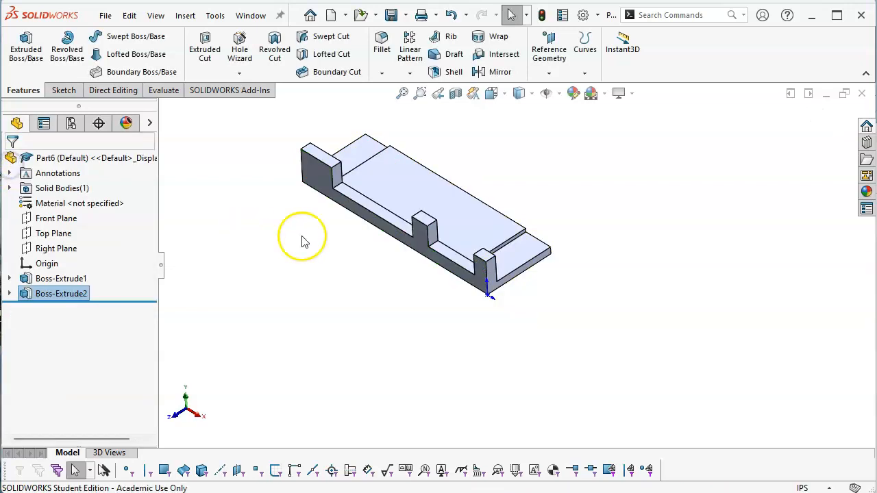
Step: Start a new sketch on the stepped end face of the base, opposite the first side plate
middle_drag(607, 201, 451, 224)
click(483, 209)
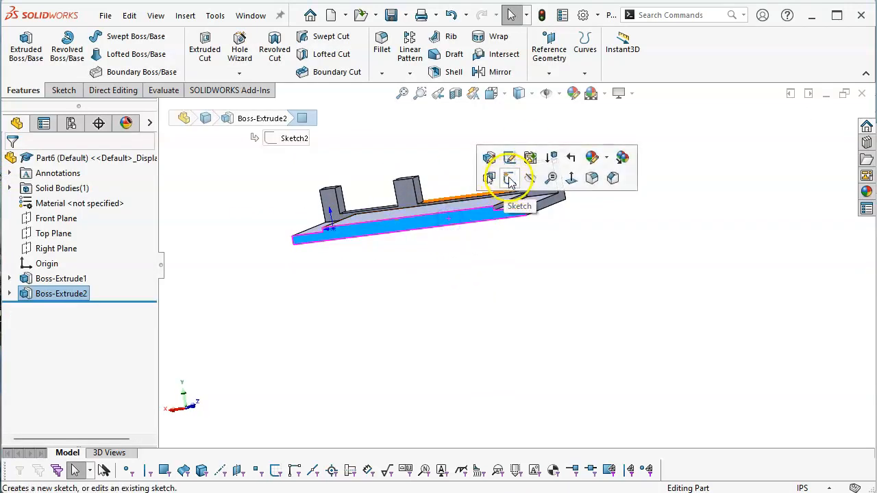
click(507, 176)
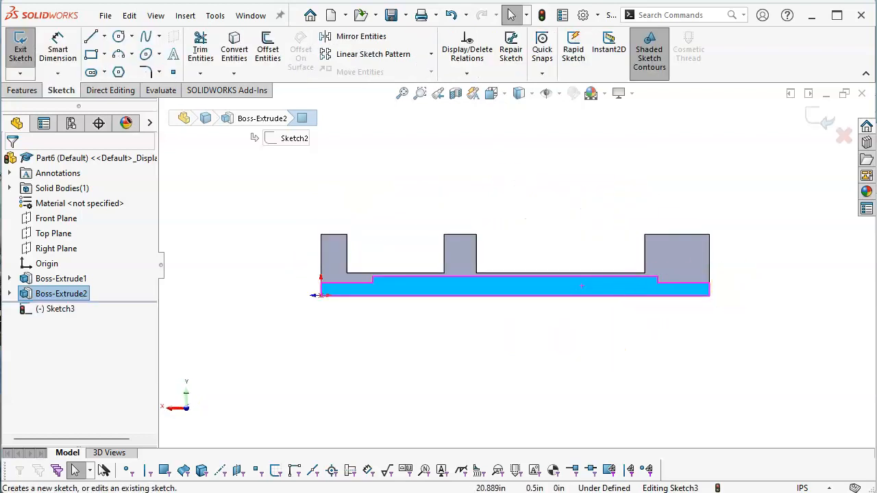
Step: Examine the book's Section A-A hole pattern and contour drawings and compare them with the part's profile
drag(876, 128, 539, 53)
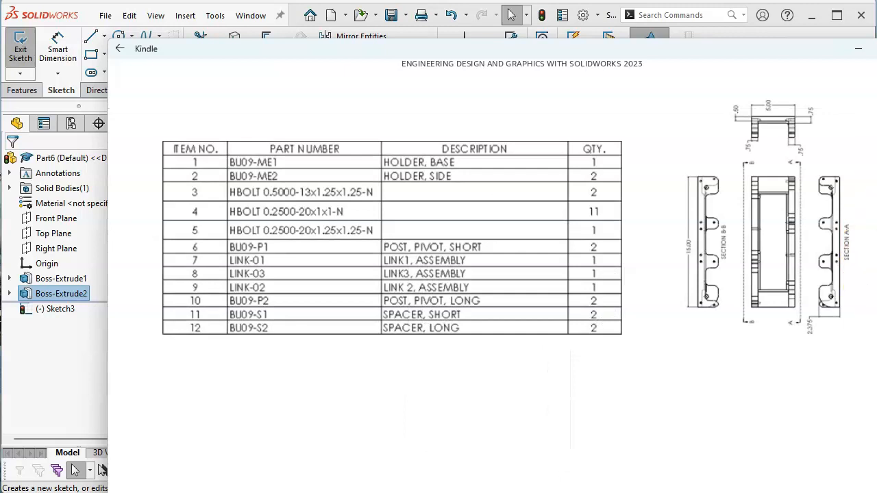
key(Right)
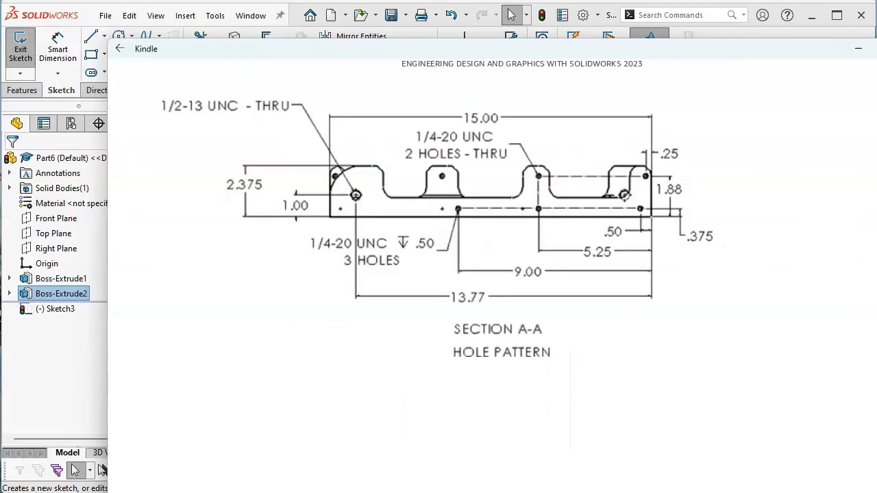
key(Right)
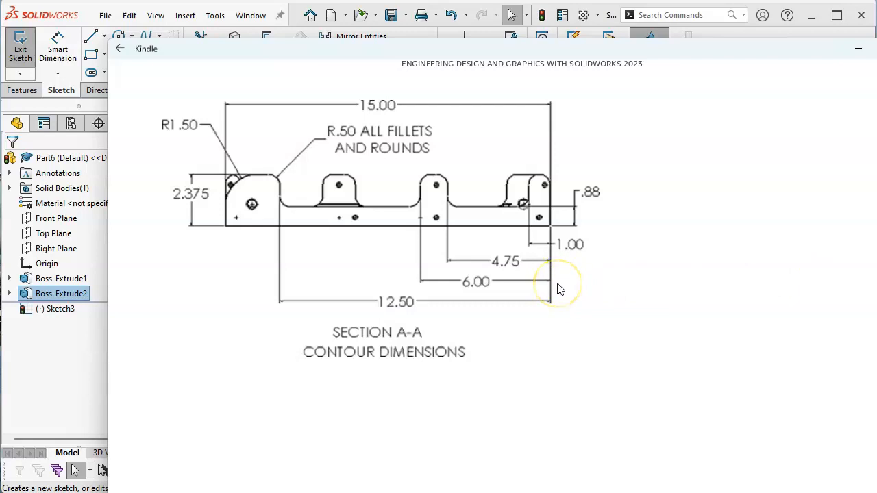
mouse_move(384, 50)
mouse_down()
mouse_move(555, 107)
mouse_move(783, 264)
mouse_up()
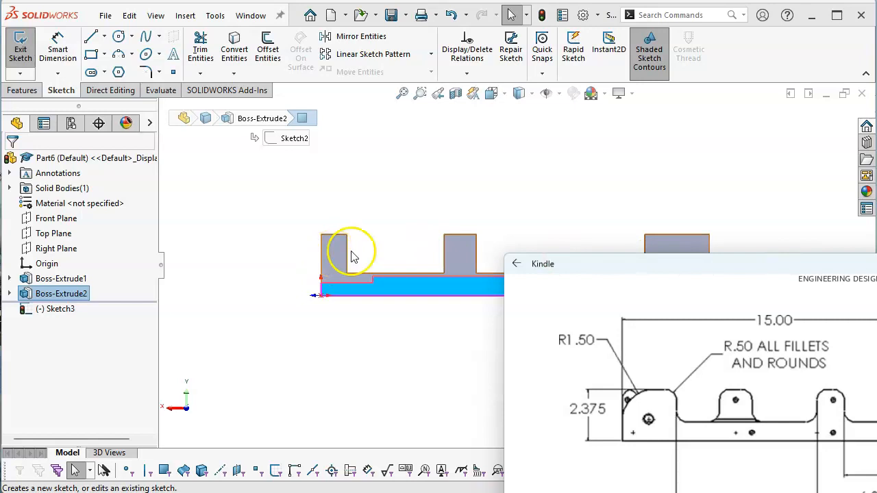
drag(729, 266, 517, 118)
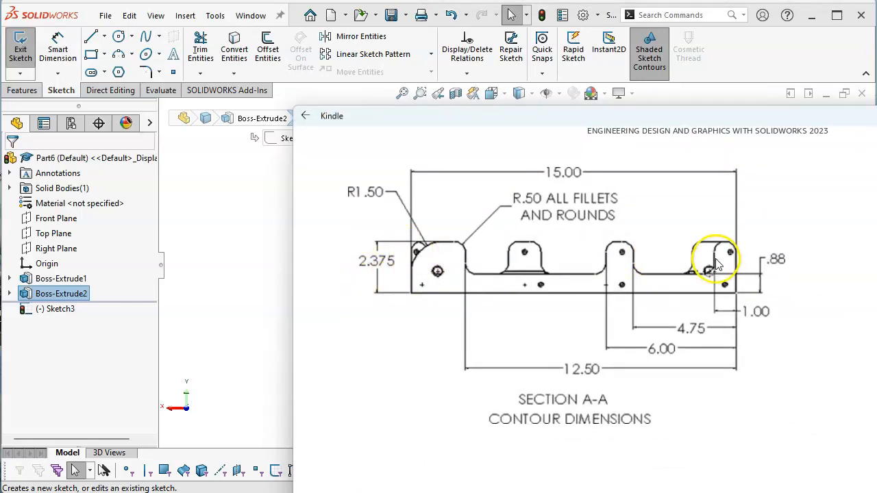
mouse_move(584, 118)
mouse_down()
mouse_move(838, 245)
mouse_move(876, 296)
mouse_move(876, 233)
mouse_move(858, 229)
mouse_move(876, 419)
mouse_move(875, 406)
mouse_up()
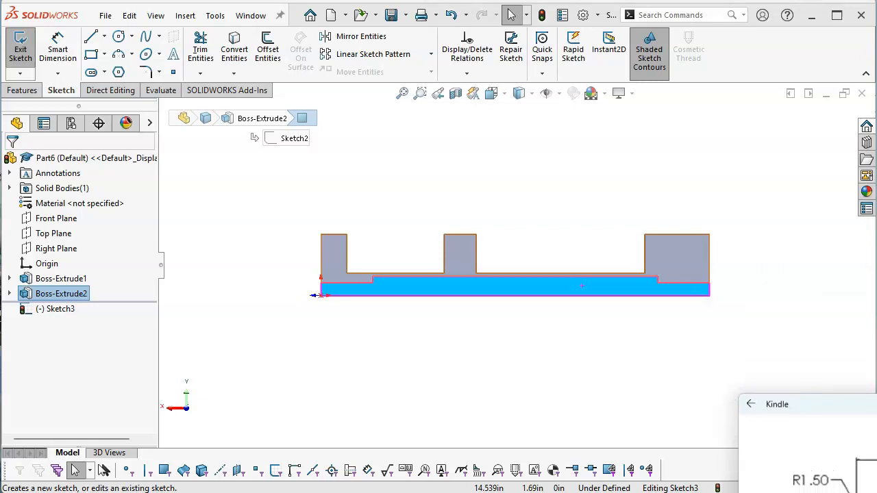
click(690, 297)
scroll(607, 290, down, 3)
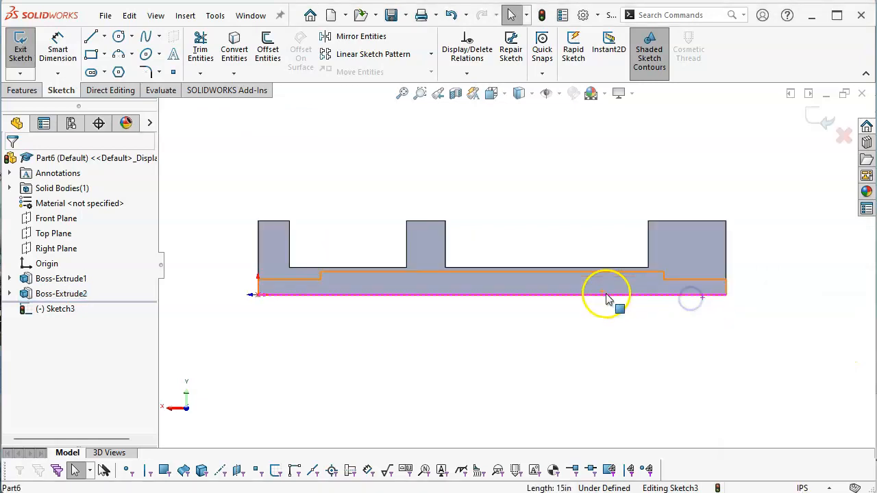
scroll(516, 277, up, 2)
click(513, 288)
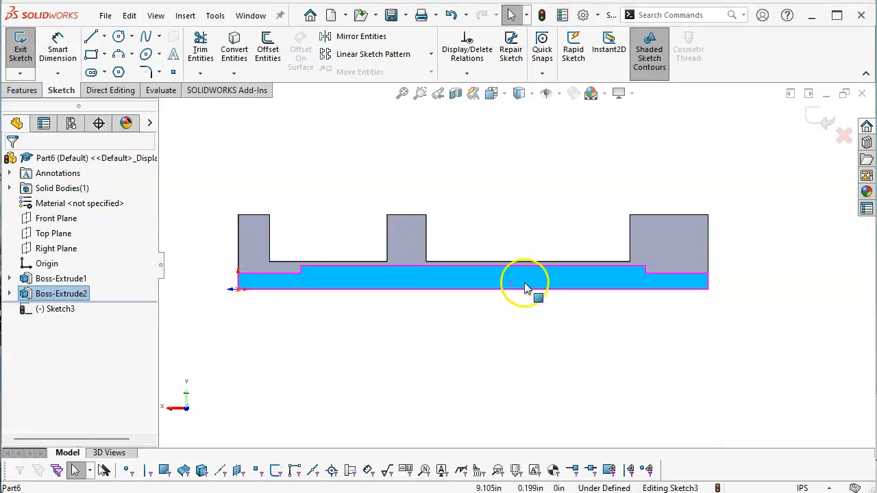
click(437, 163)
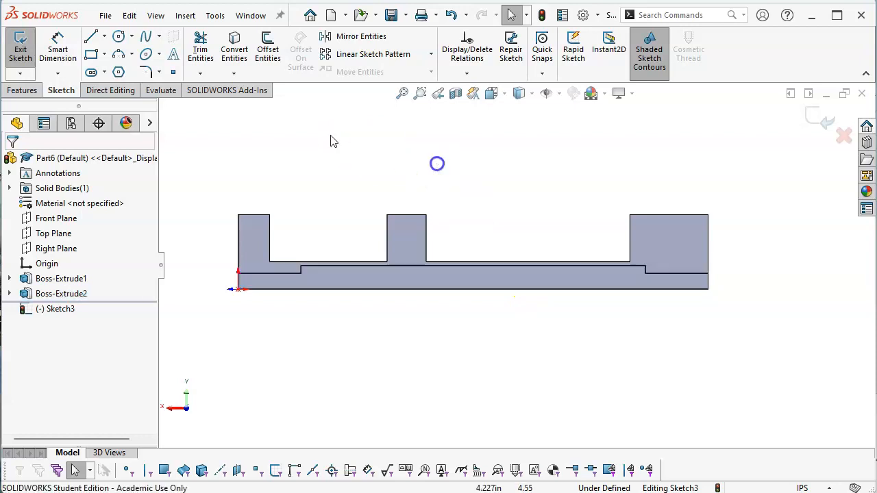
Step: Draw connected lines from the bottom corner opposite the origin: a 2.375 in high end post about 0.89 in wide, a recess, and the middle post's top
click(89, 39)
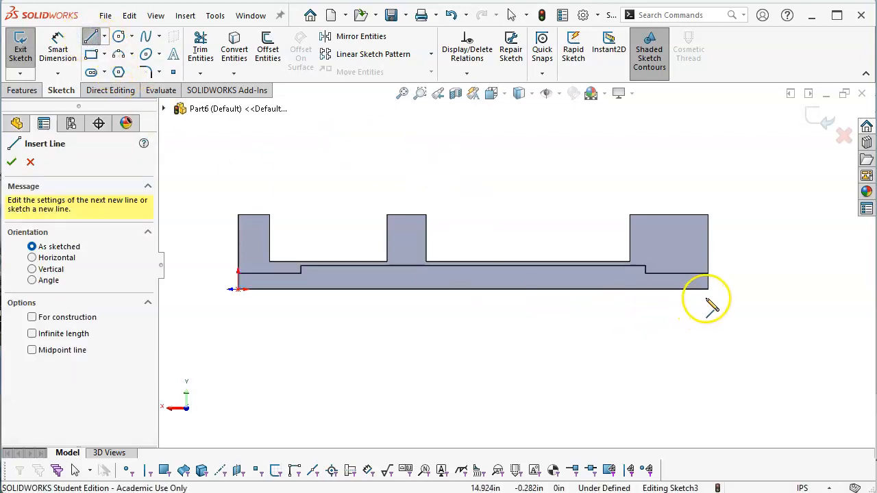
click(708, 288)
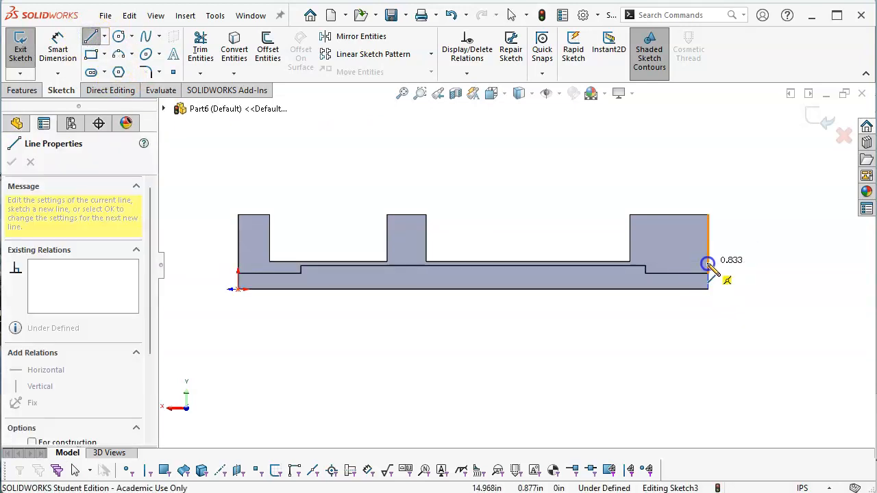
click(709, 215)
click(680, 215)
click(680, 259)
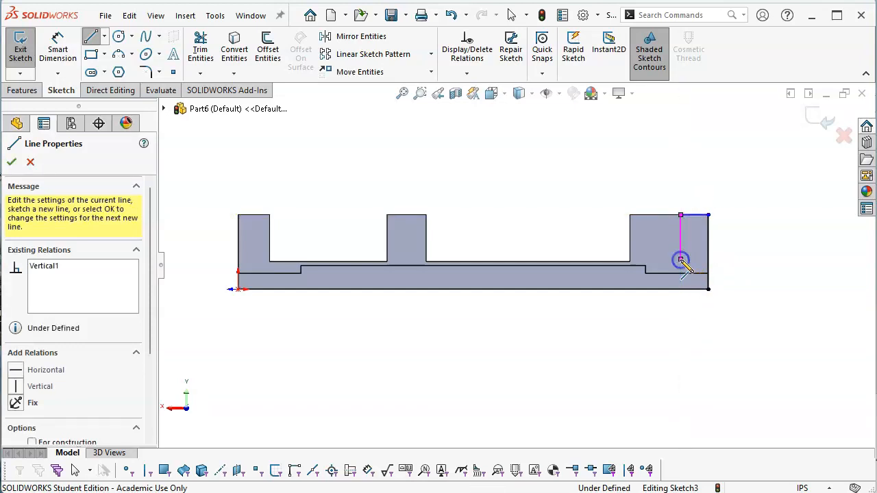
click(530, 259)
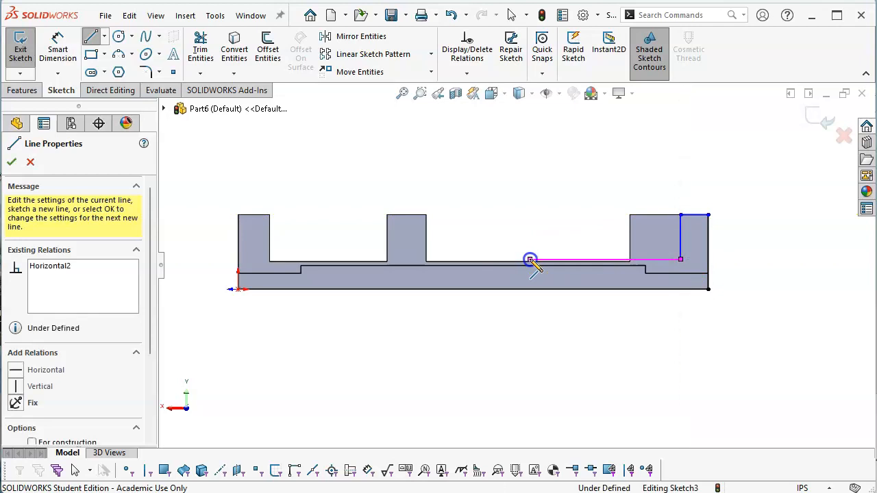
click(530, 215)
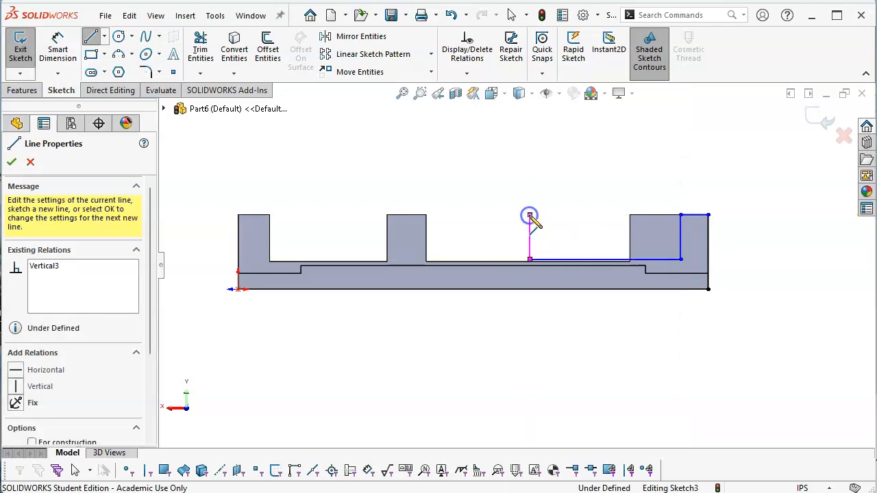
click(492, 215)
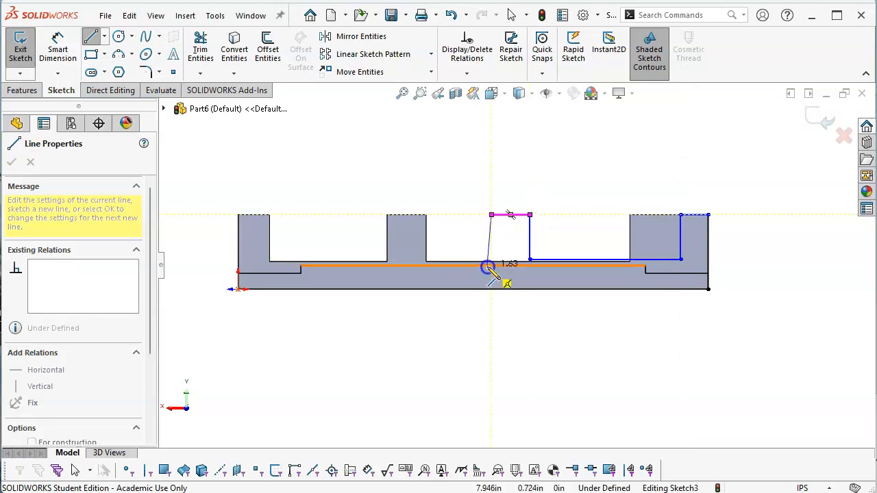
Step: Continue the outline down the middle post, along the recess and around the origin-end post, closing it along the base's bottom edge
click(492, 261)
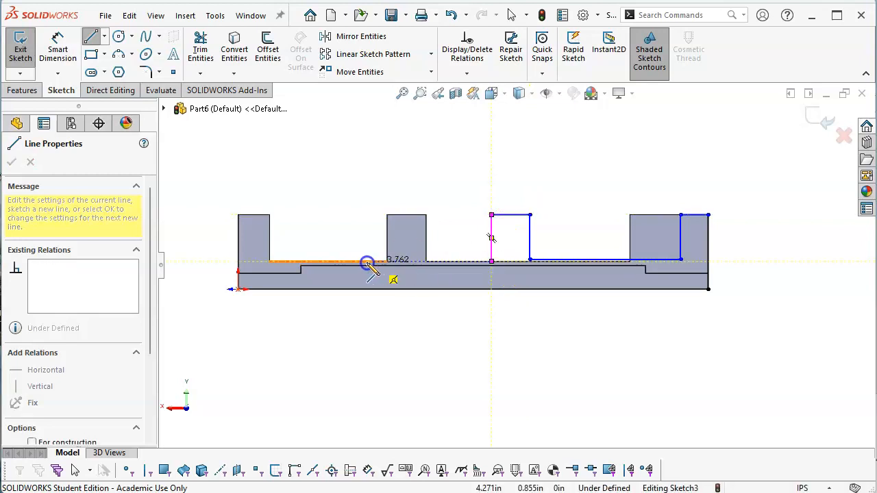
click(310, 261)
click(311, 211)
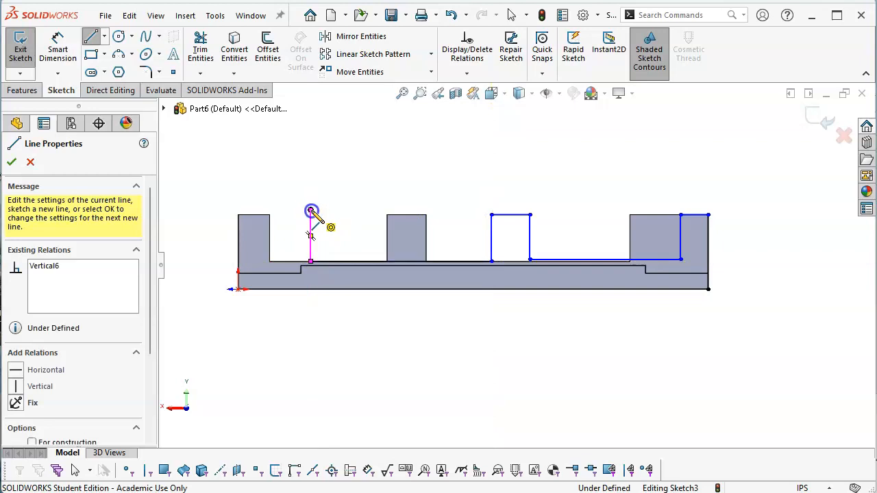
click(239, 215)
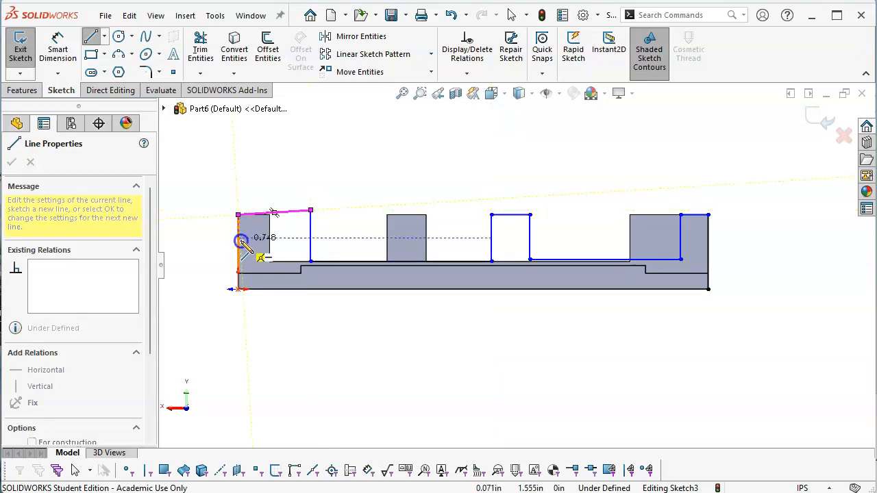
click(239, 290)
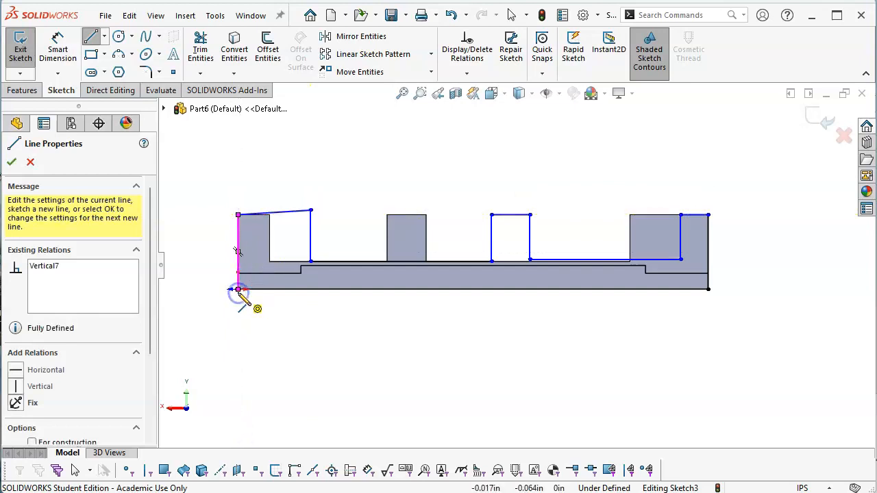
click(708, 289)
right_click(550, 165)
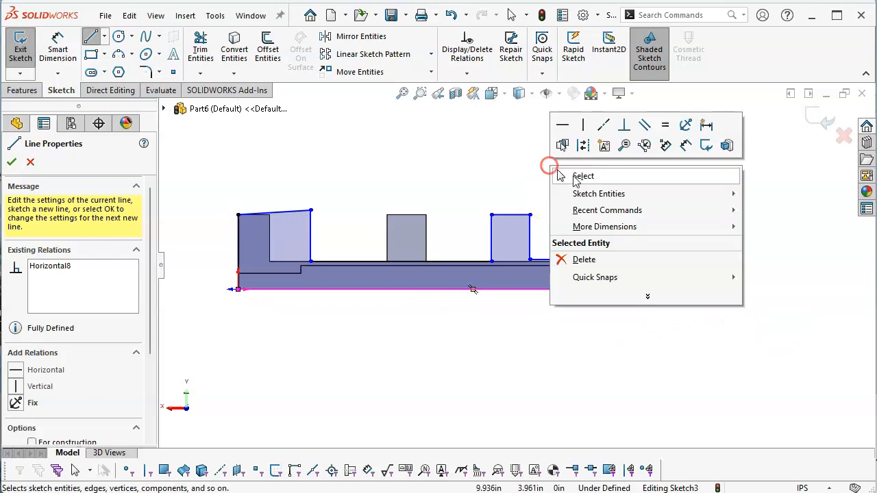
click(576, 176)
Step: Make the sloping top line of the origin-end post horizontal and select the opposite end post's top line
click(296, 212)
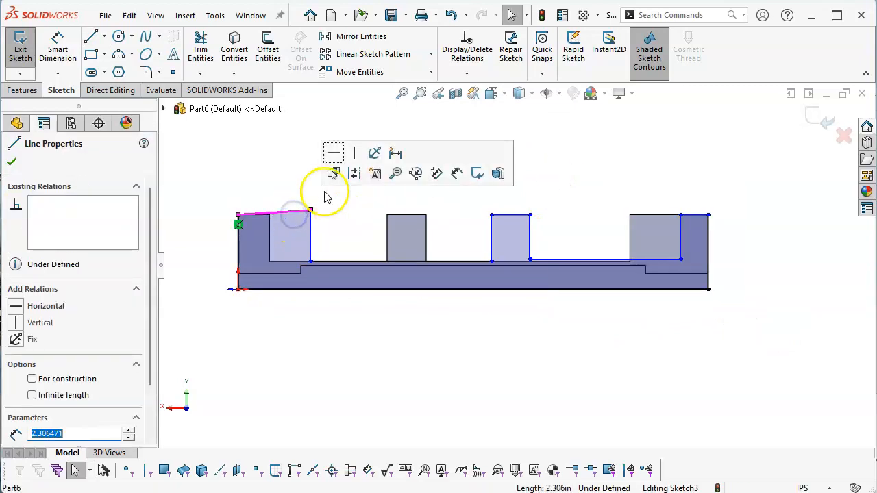
click(333, 157)
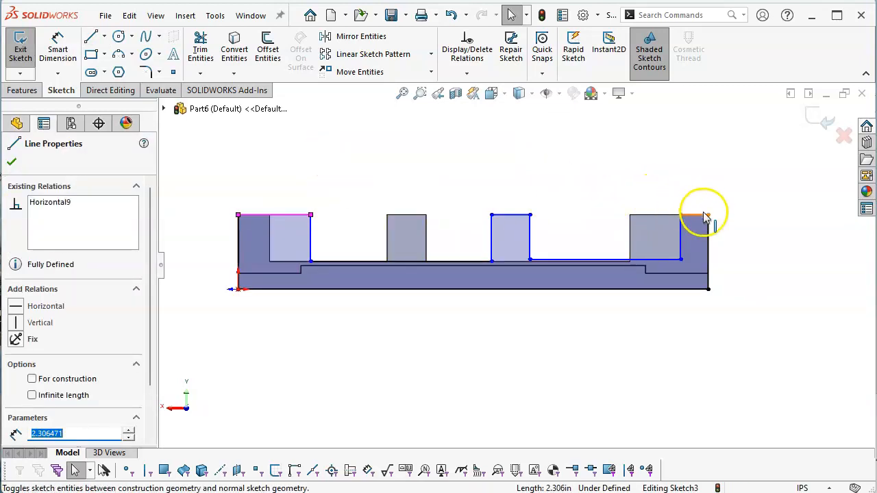
mouse_move(710, 215)
mouse_down()
mouse_move(712, 183)
mouse_move(709, 215)
mouse_up()
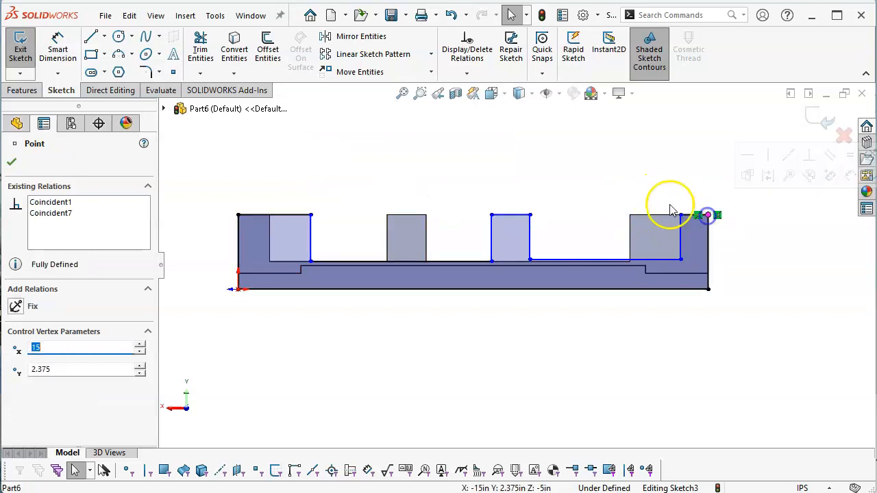
click(680, 189)
click(695, 215)
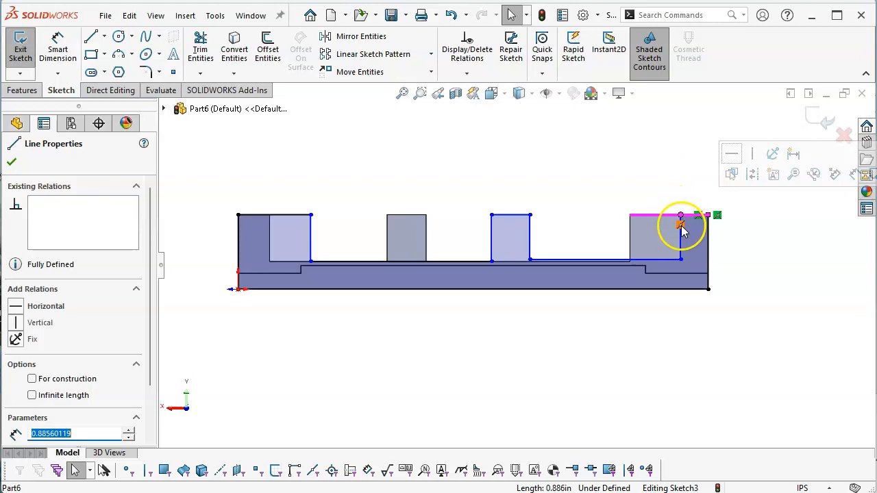
Step: Widen the end post opposite the origin to about 1.13 in and inspect the three post top lines' relations
click(676, 137)
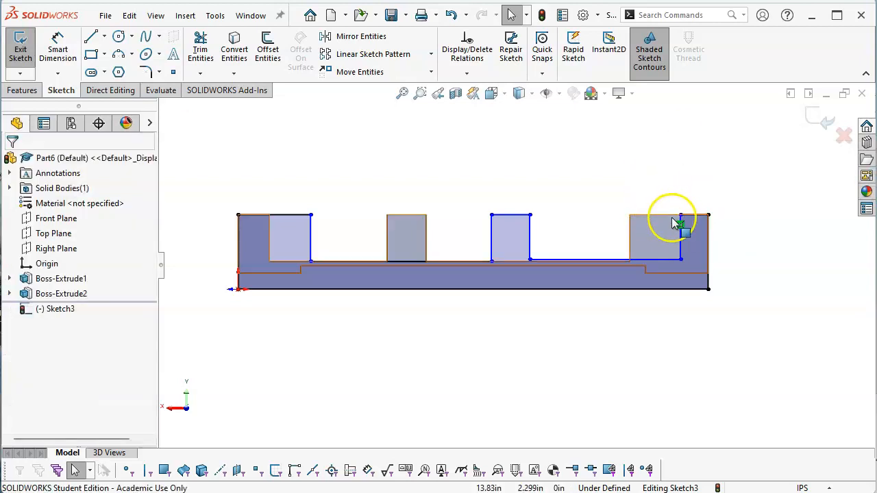
drag(680, 215, 674, 196)
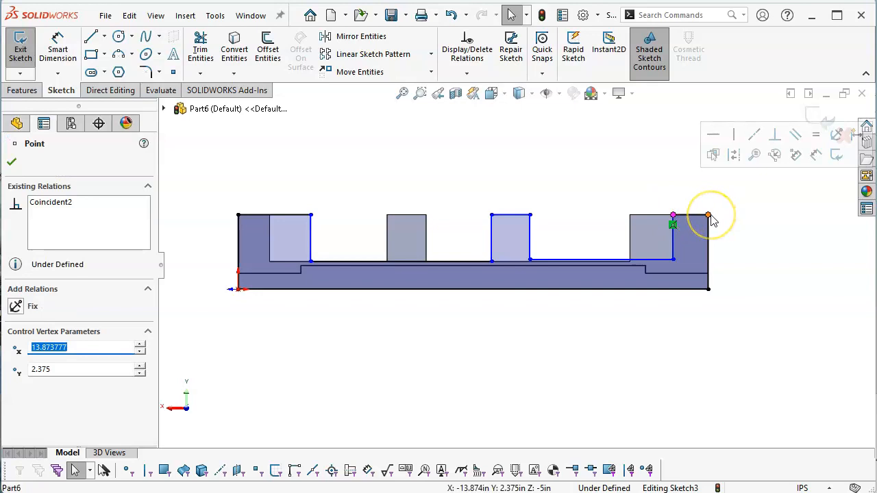
click(691, 218)
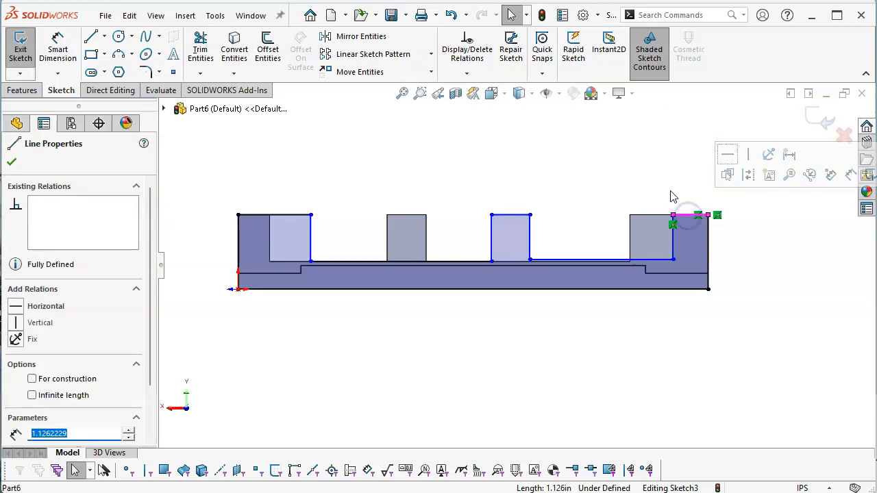
click(674, 197)
click(513, 215)
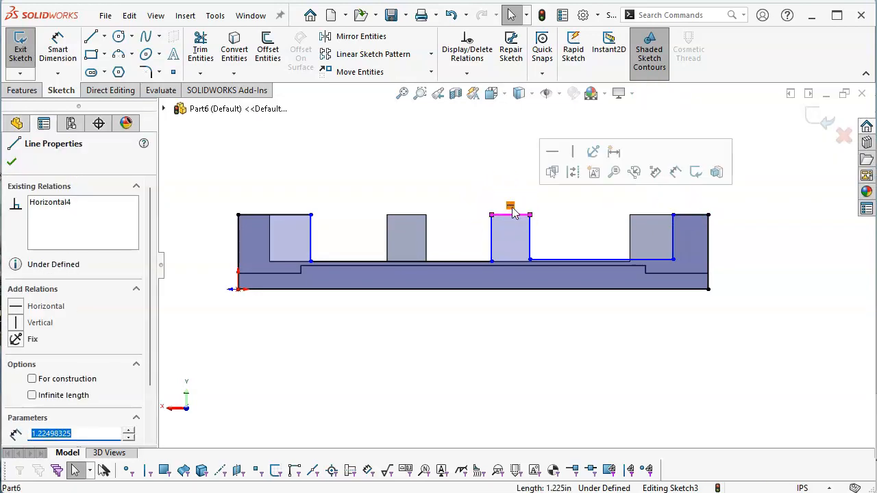
click(294, 216)
click(340, 132)
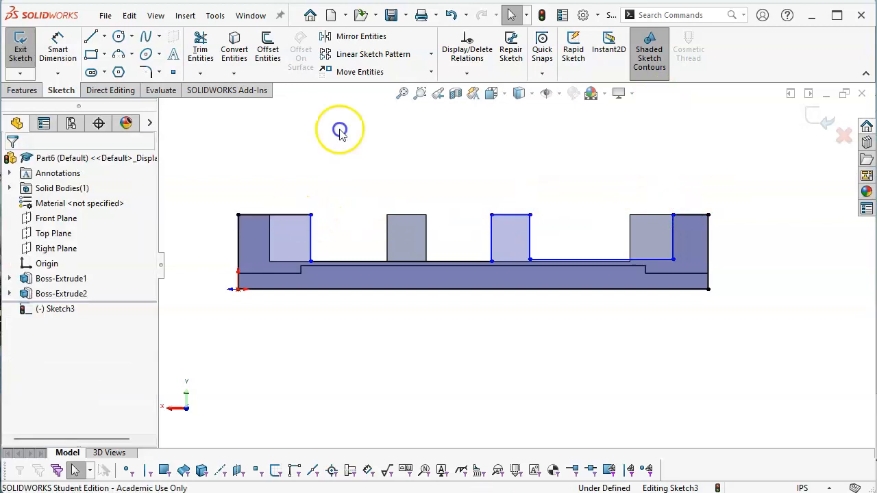
Step: Make the middle post's top line collinear with the top line of the end post opposite the origin
click(686, 216)
ctrl+click(520, 216)
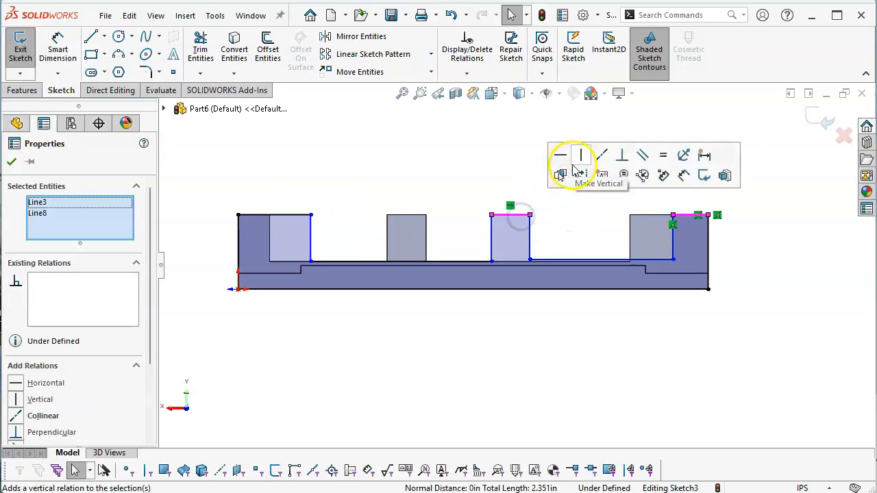
click(601, 155)
click(474, 176)
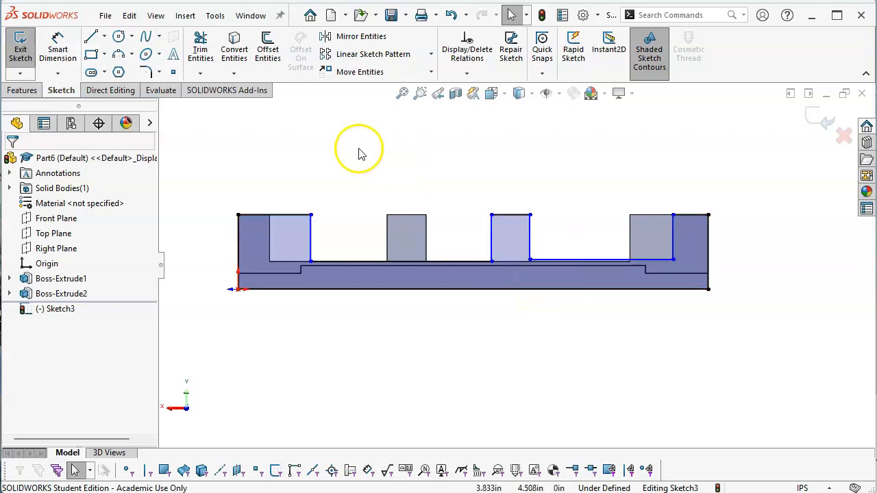
Step: Dimension the width of the end post opposite the origin as 1 in
click(57, 45)
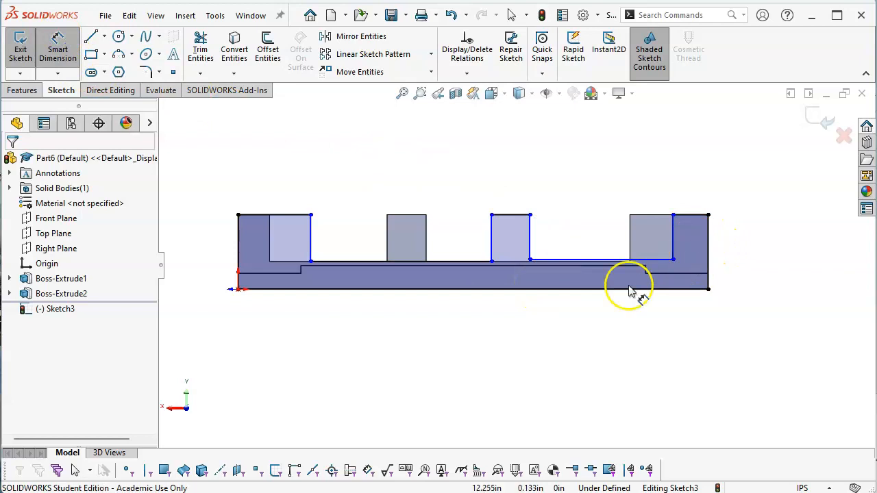
click(708, 230)
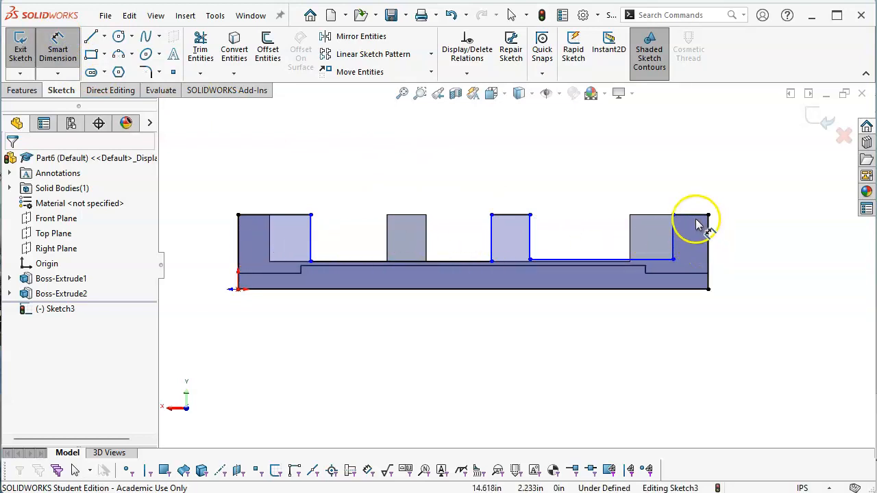
click(732, 189)
text(1.)
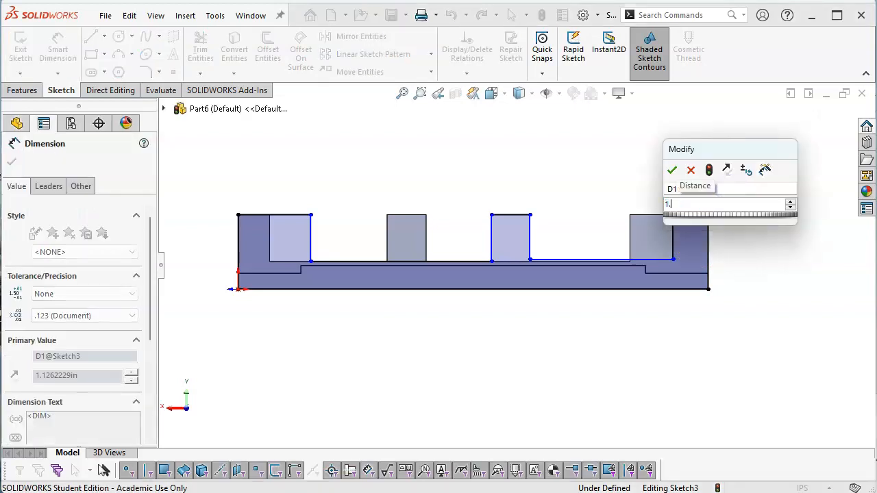
key(Return)
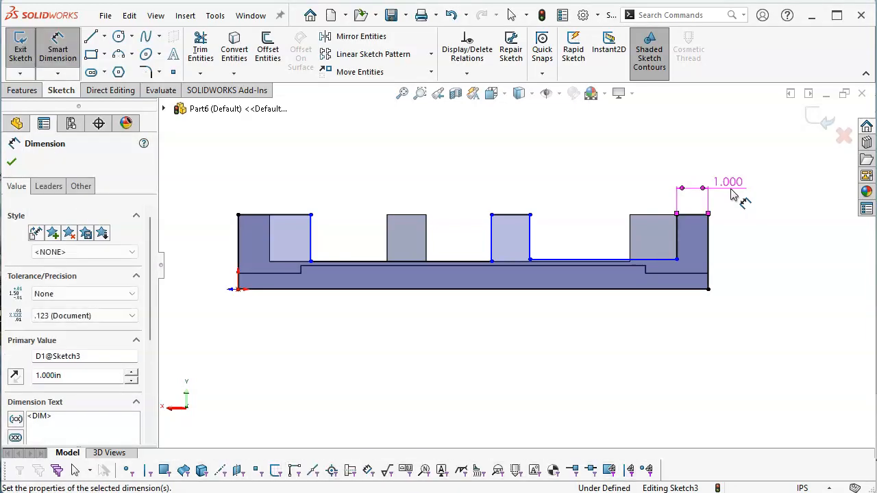
click(681, 258)
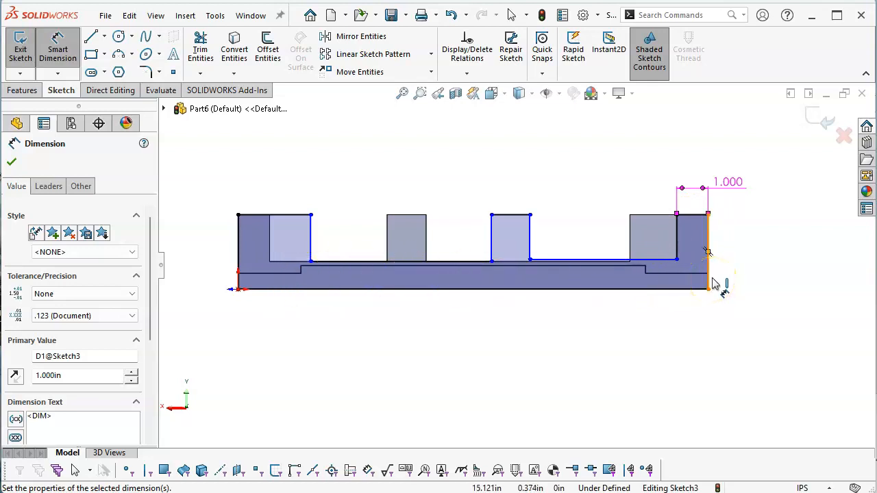
click(691, 283)
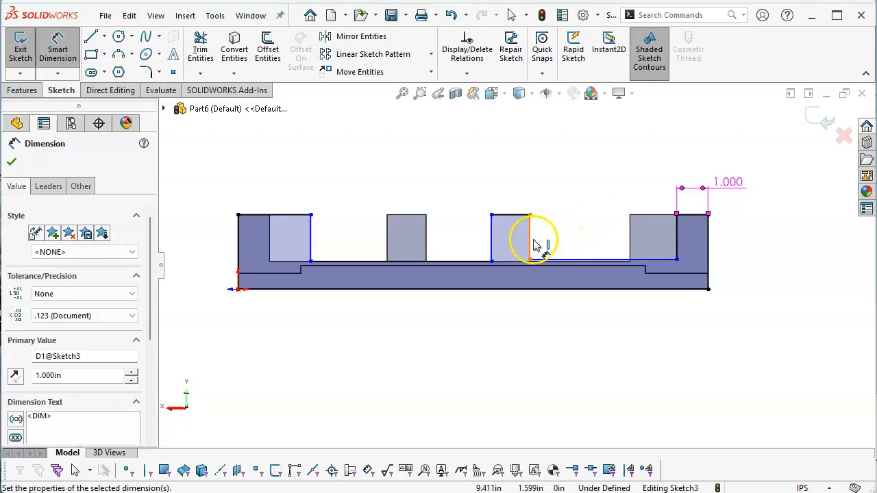
Step: Dimension the middle post's near and far sides at 4.75 in and 6 in from the outer edge opposite the origin
click(534, 243)
click(707, 254)
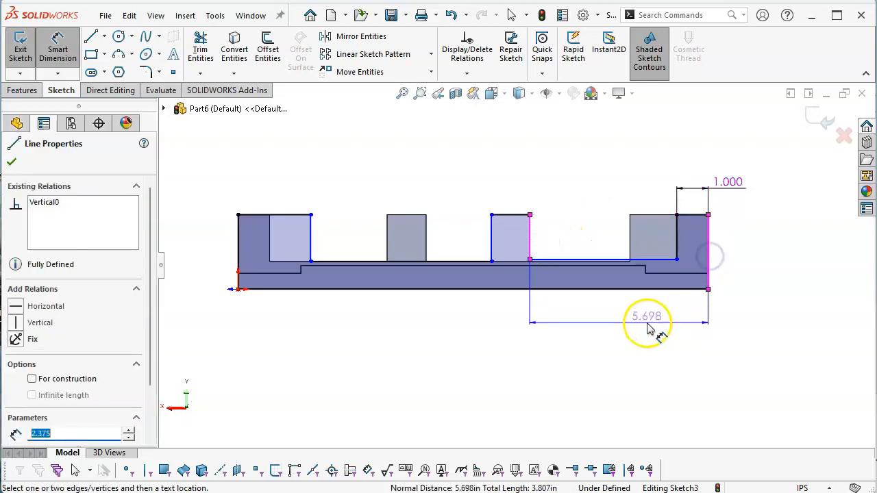
click(649, 330)
text(4.75)
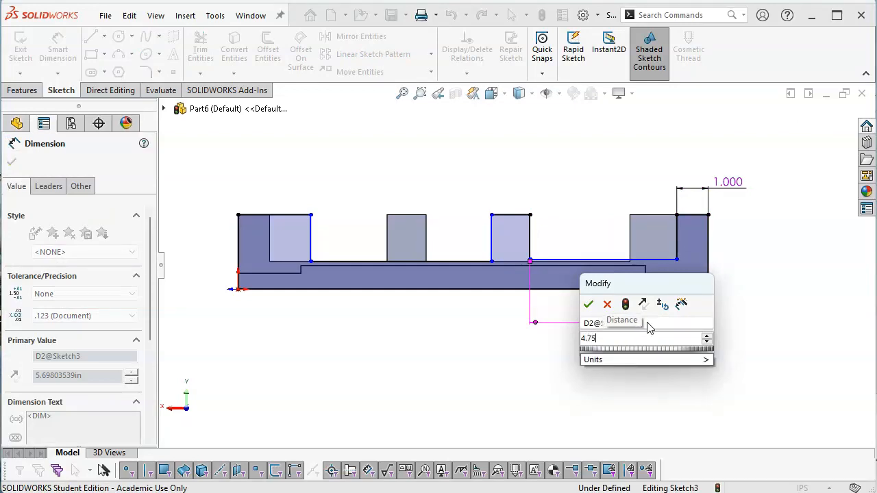
key(Return)
click(493, 233)
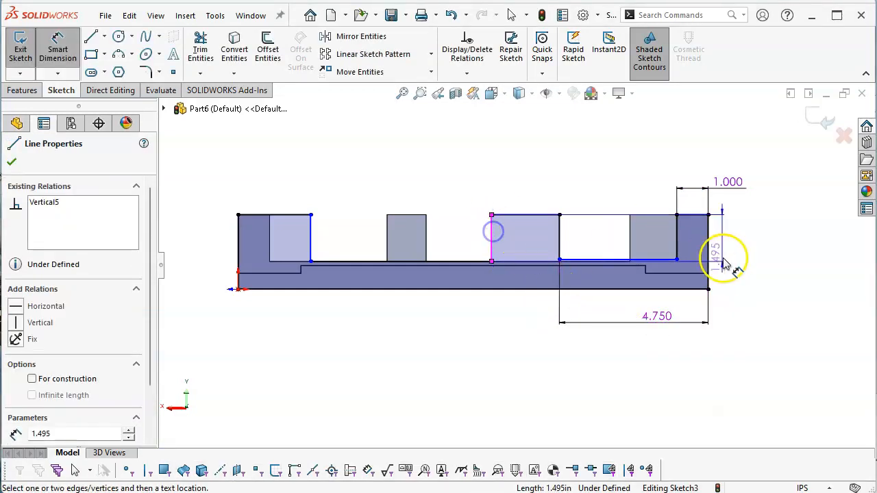
click(709, 255)
click(601, 352)
text(6)
key(Return)
Step: Dimension the origin-end post's inner side at 12.5 in from the outer edge opposite the origin
click(709, 254)
click(313, 259)
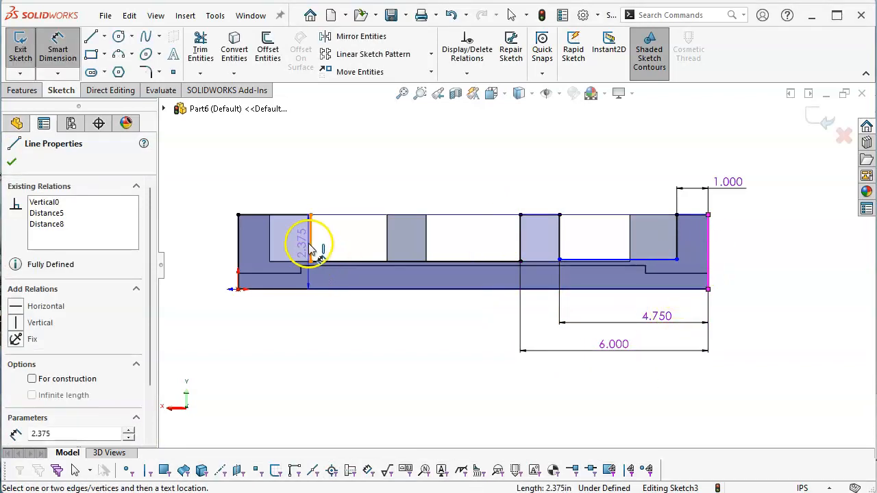
click(310, 244)
click(540, 377)
text(12.5)
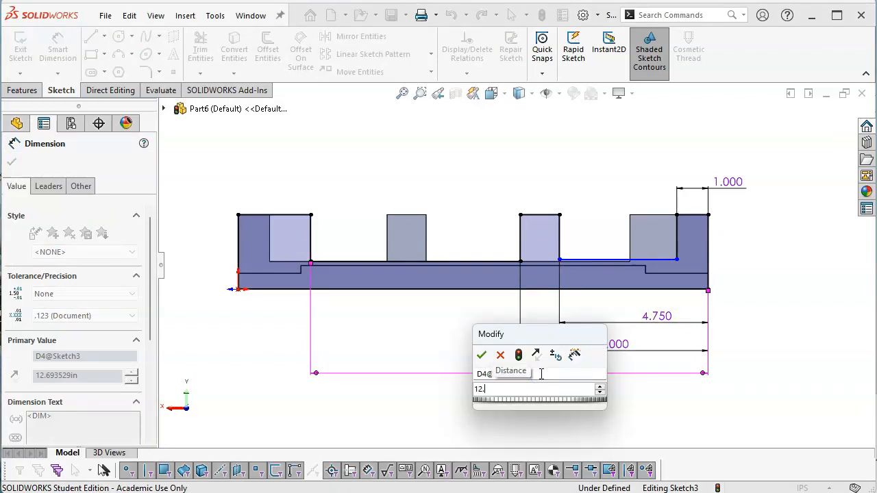
key(Return)
right_click(447, 166)
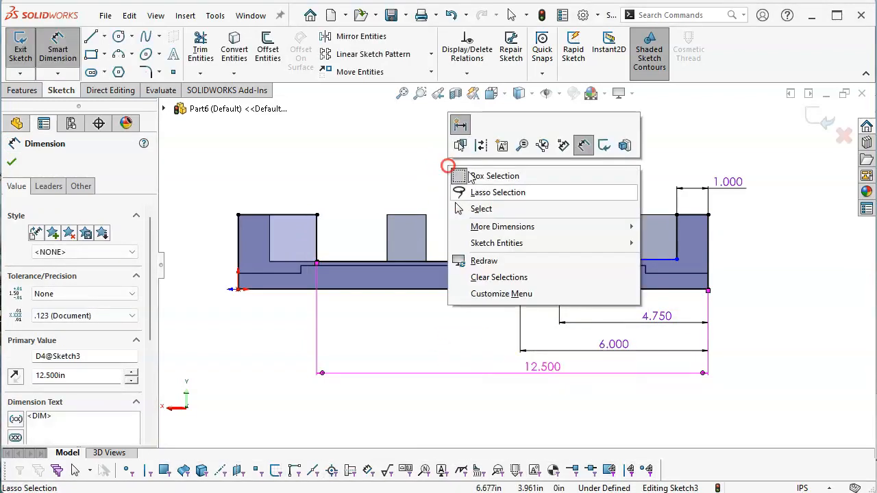
click(513, 209)
Step: Make the short recess's floor line collinear with the floor line of the longer recess
click(677, 233)
drag(676, 232, 675, 251)
click(587, 252)
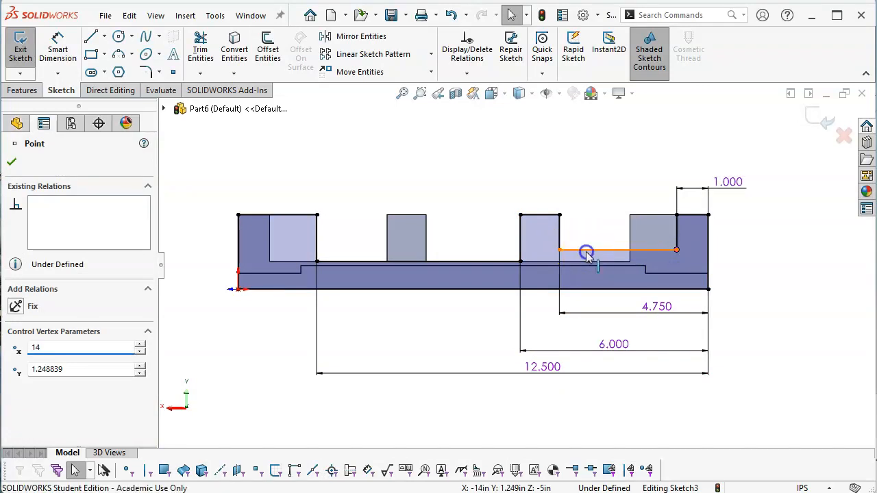
ctrl+click(484, 262)
click(568, 201)
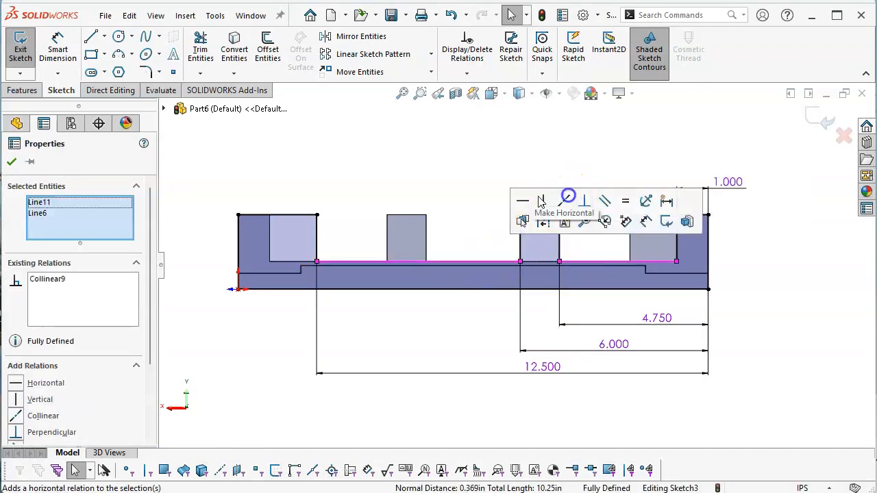
click(470, 148)
Step: Extrude the three-post profile 0.75 in inward over the base, reversing the direction and merging the result
mouse_move(470, 148)
middle_down()
mouse_move(527, 143)
mouse_move(527, 200)
mouse_move(554, 231)
mouse_move(530, 221)
middle_up()
click(22, 90)
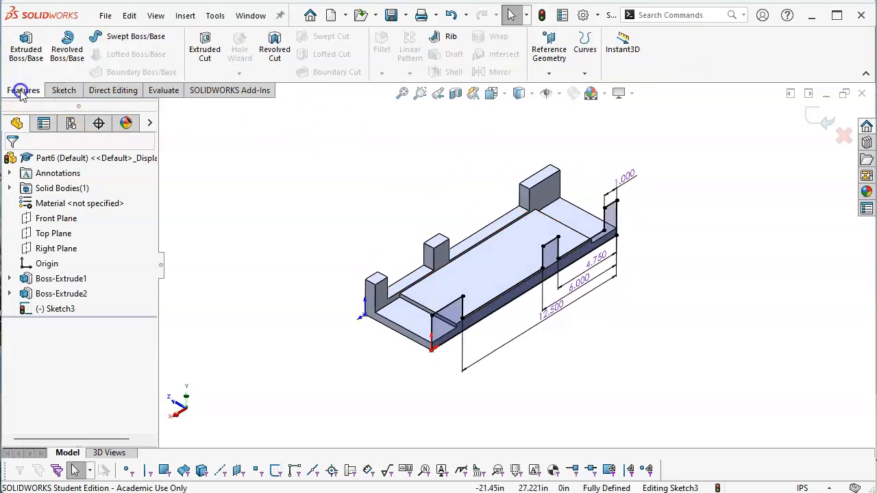
click(26, 49)
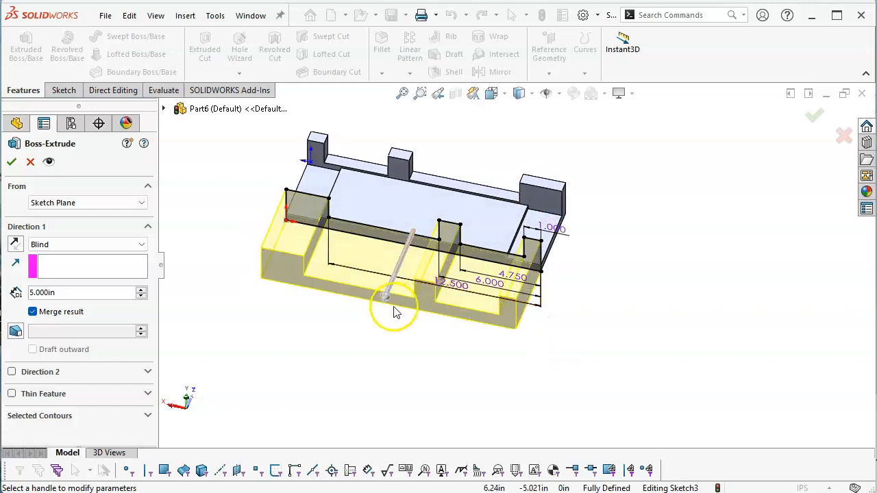
drag(395, 309, 421, 219)
text(.)
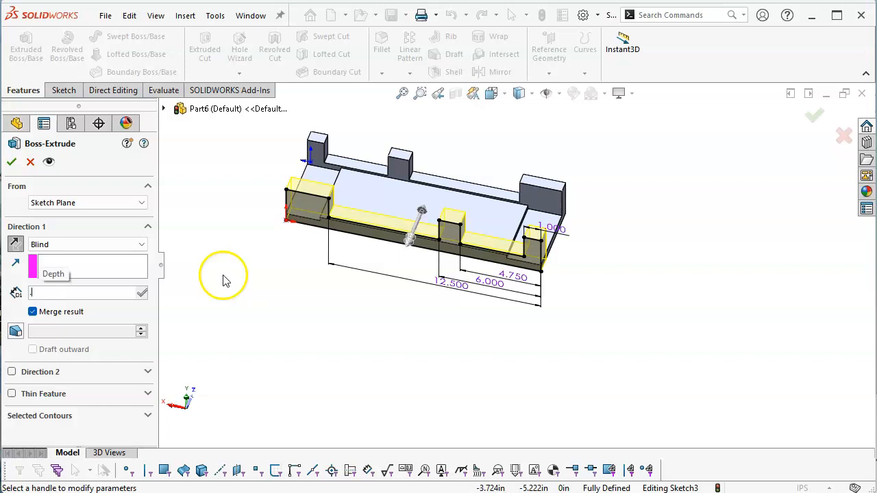
text(75)
key(Return)
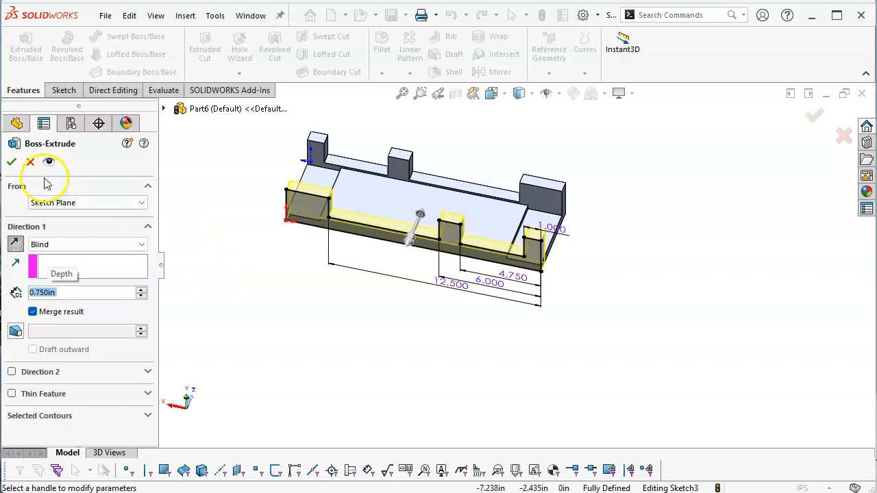
click(11, 161)
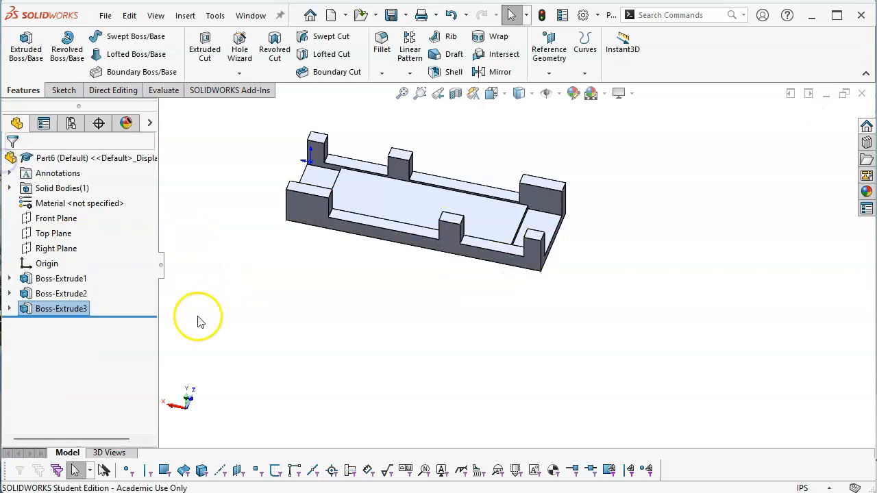
click(308, 323)
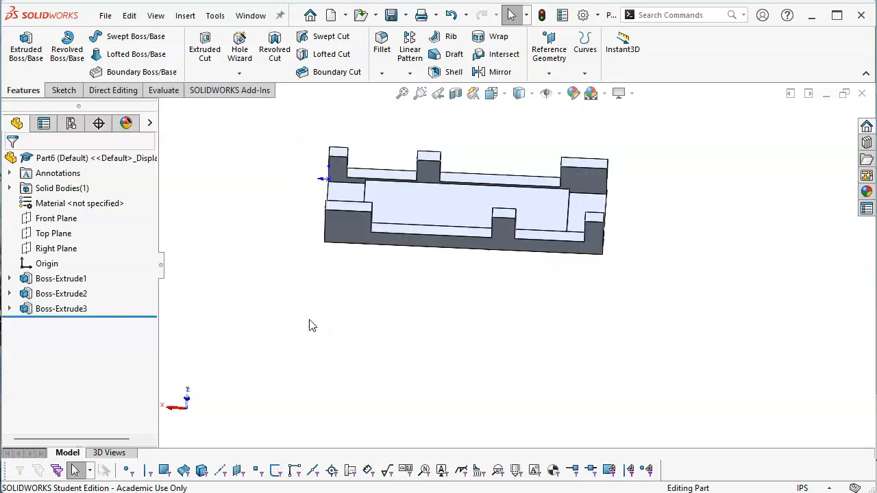
Step: View the part isometrically and page through the Kindle book from the Section A-A hole pattern to the Four Bar Assembly
key(ctrl+7)
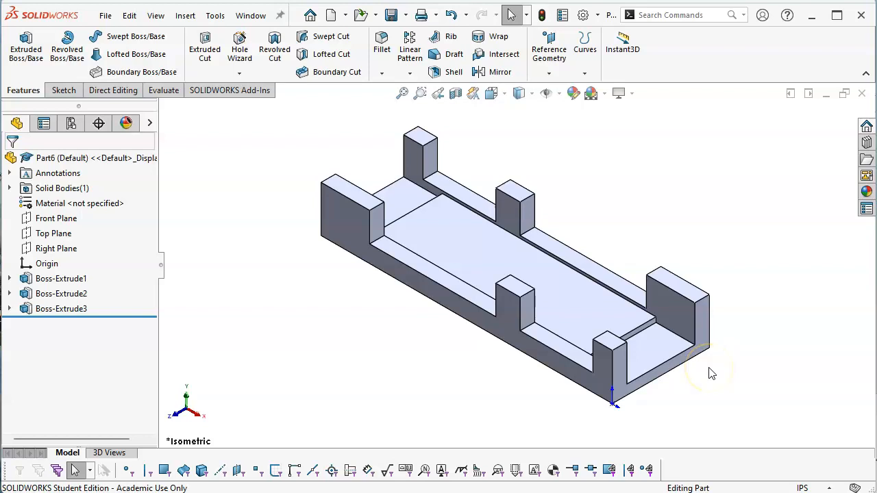
drag(876, 356, 616, 87)
click(373, 354)
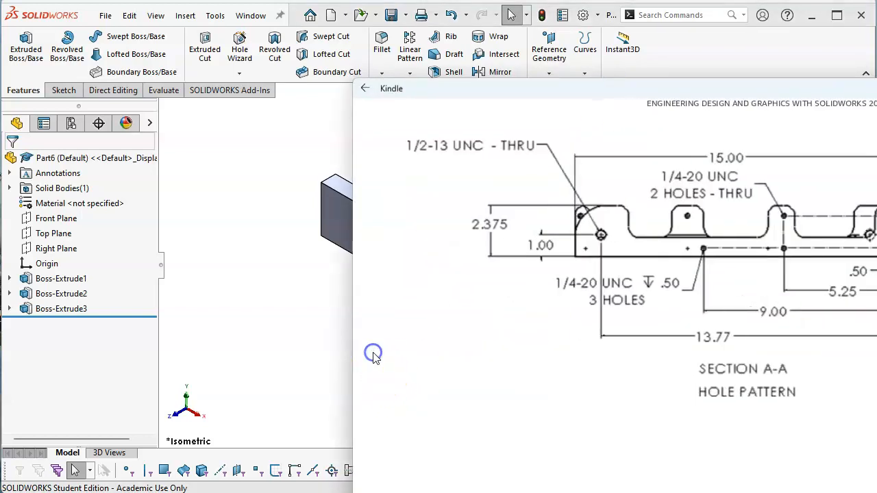
click(373, 353)
click(374, 355)
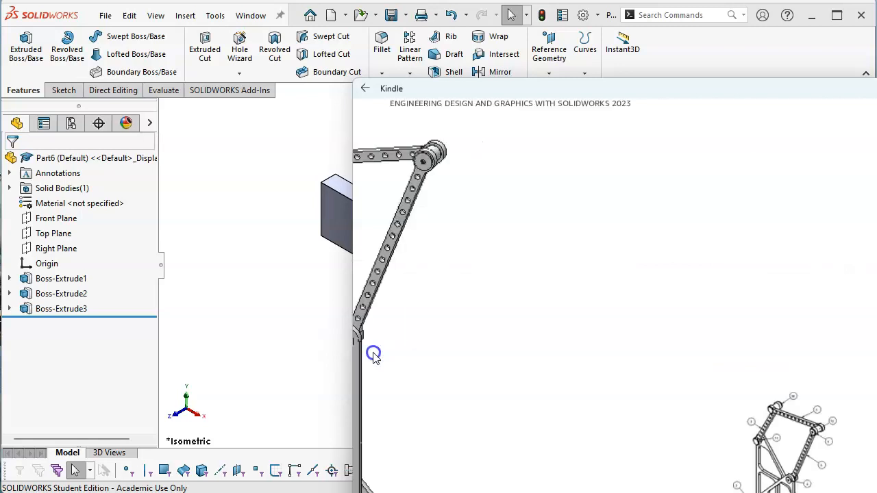
Step: Place the Kindle book beside the part and compare the model with the base in the Four Bar Assembly illustration
drag(631, 89, 876, 111)
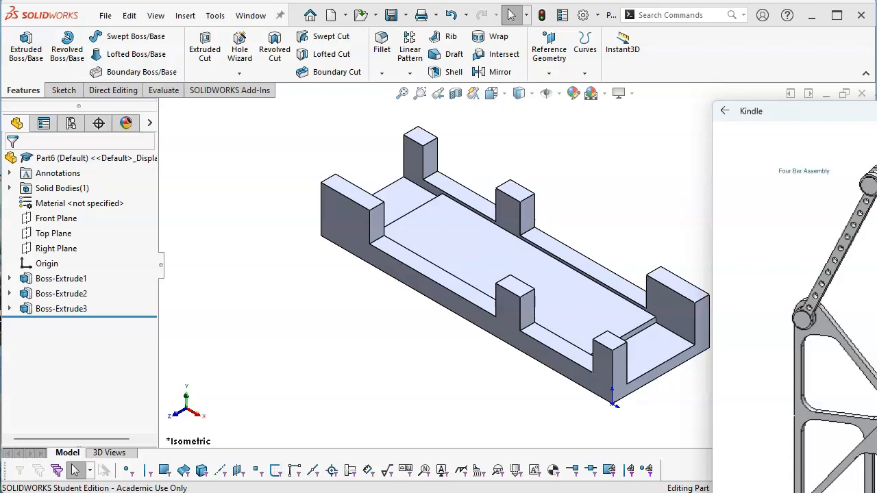
scroll(578, 257, up, 5)
scroll(607, 270, down, 5)
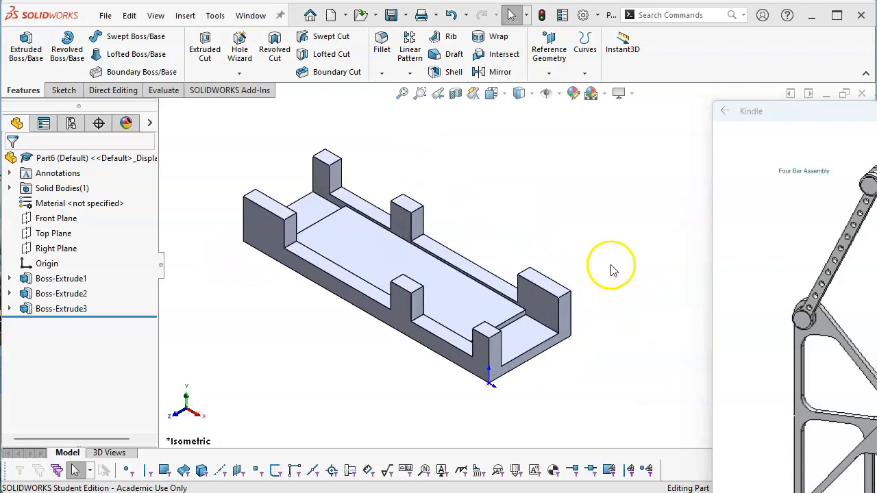
drag(876, 111, 801, 2)
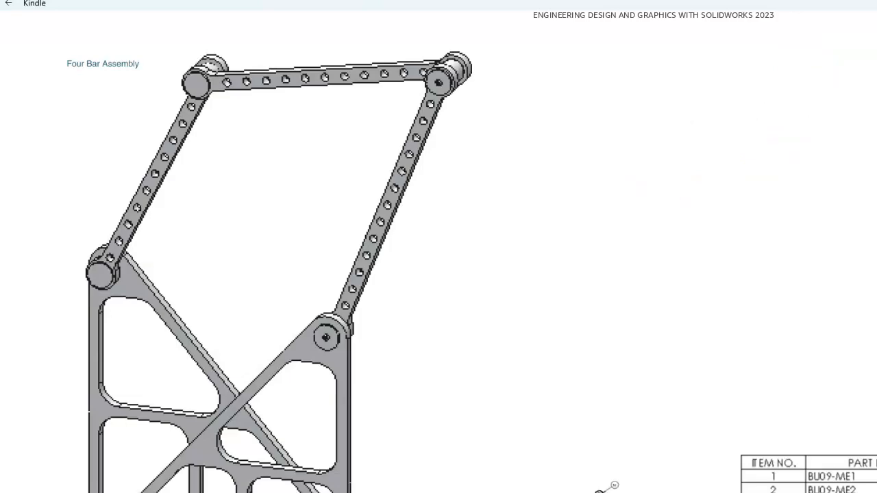
key(super+Down)
drag(849, 96, 865, 29)
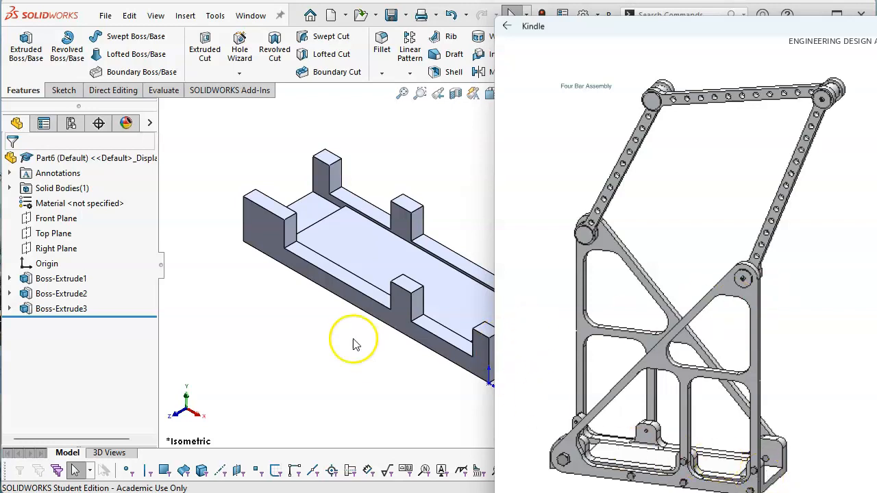
scroll(352, 336, up, 3)
scroll(430, 269, up, 4)
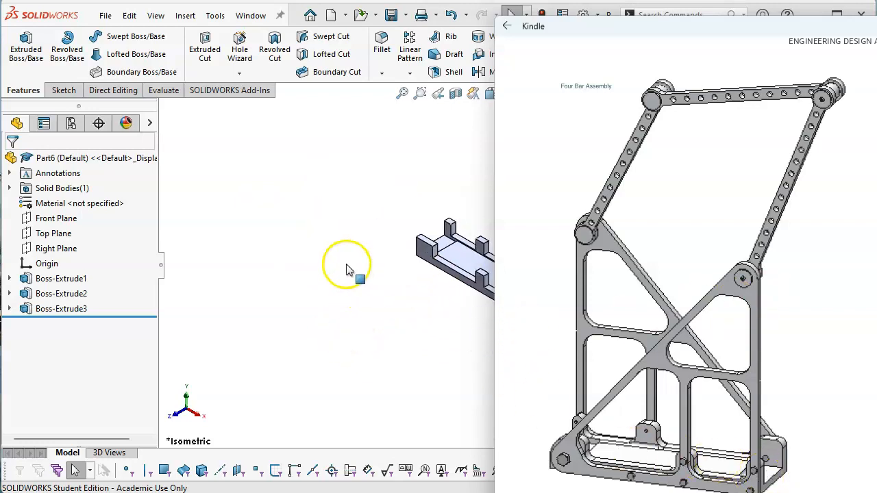
Step: Check the arrangement of the part's posts against the base in the Kindle book's Four Bar Assembly illustration and restore the isometric view
middle_drag(346, 266, 286, 275)
middle_drag(354, 288, 465, 310)
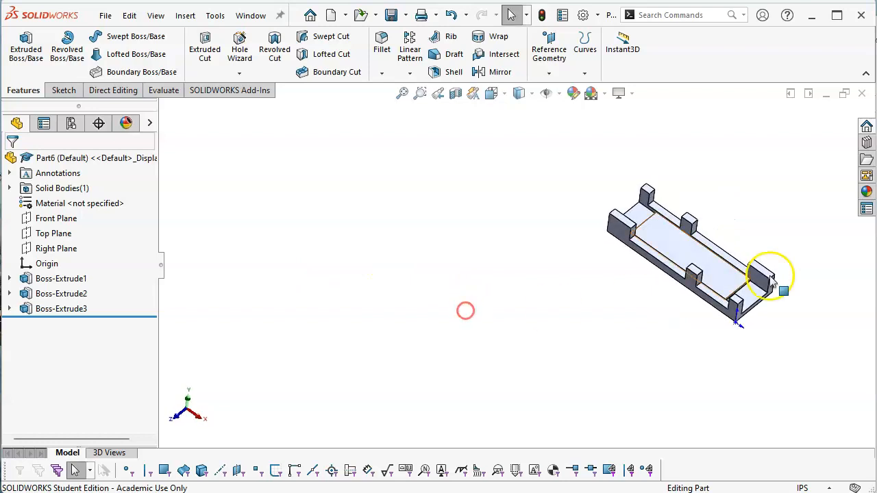
scroll(728, 289, down, 3)
middle_drag(725, 290, 721, 248)
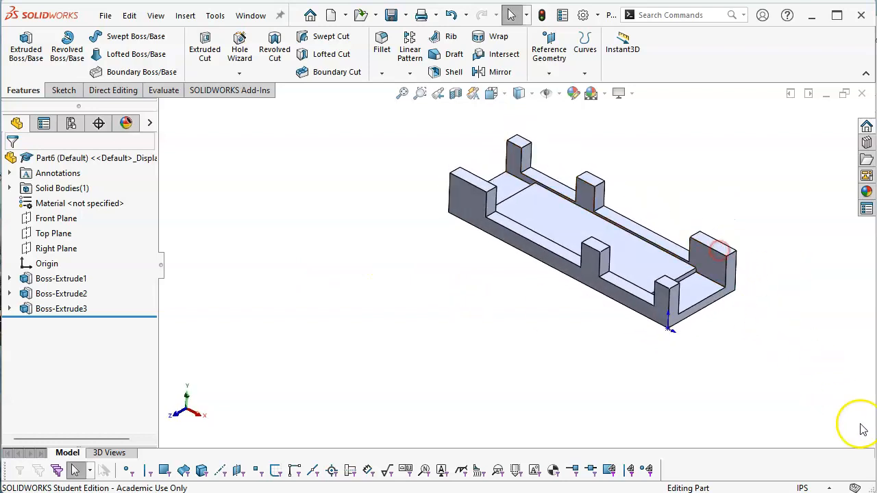
click(876, 442)
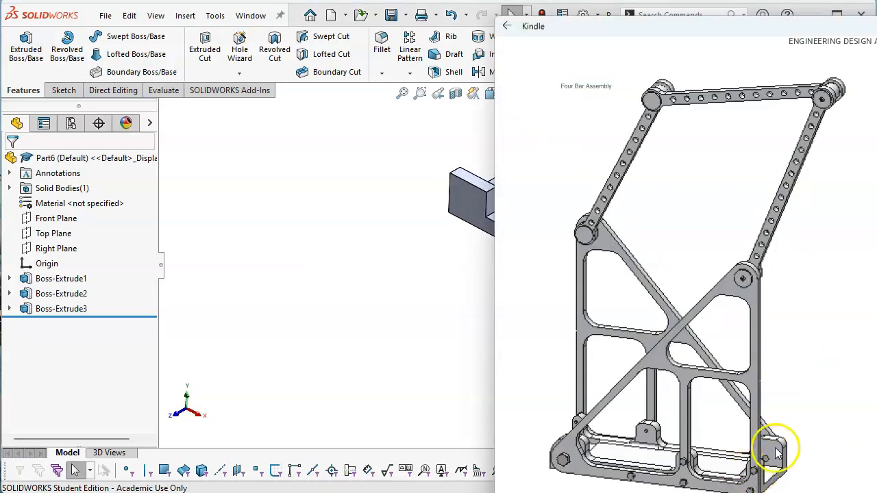
click(320, 287)
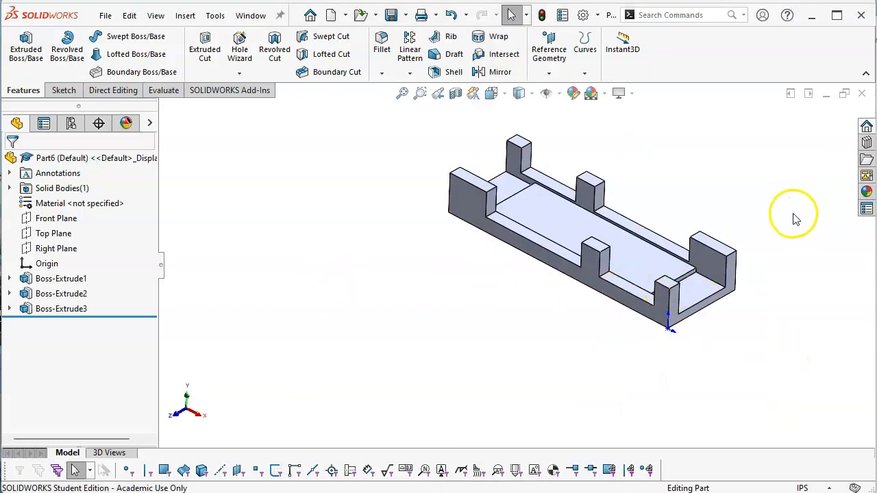
key(ctrl+7)
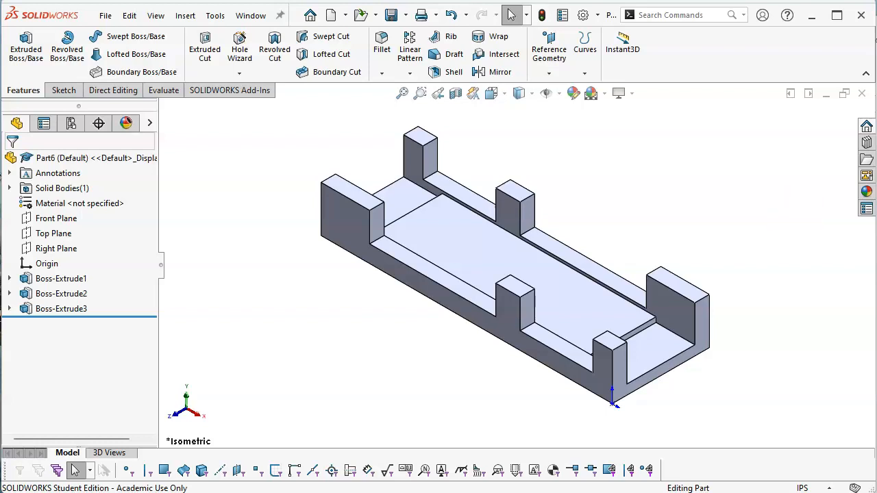
Step: Switch to the Kindle book, examine the hole sizes, depths and positions in the Section A-A hole pattern drawing, and return to the part
key(alt+Tab)
key(Right)
key(Right)
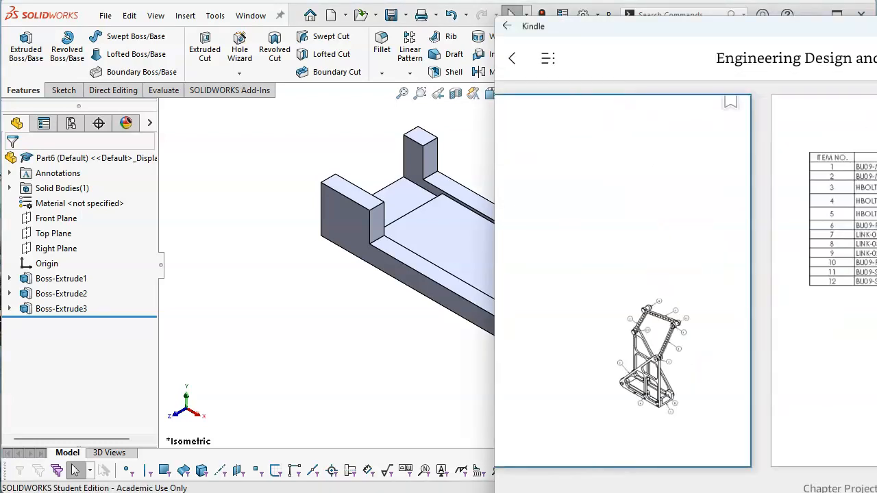
drag(876, 26, 671, 39)
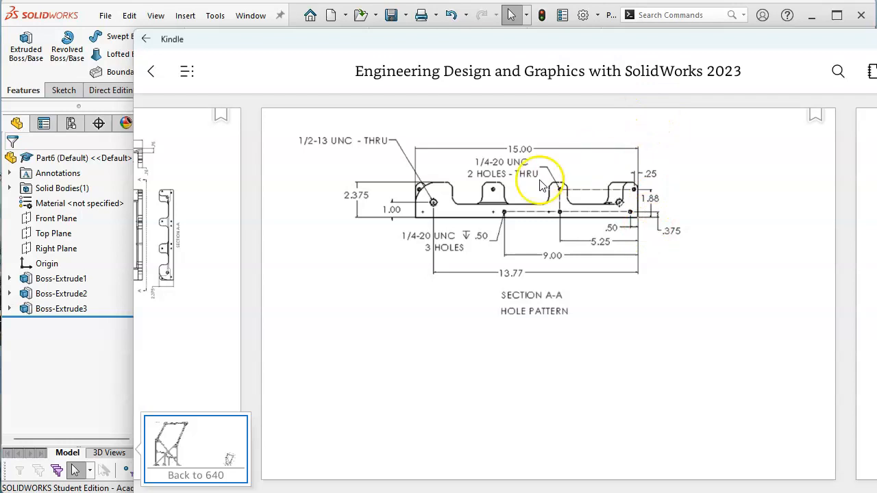
click(669, 231)
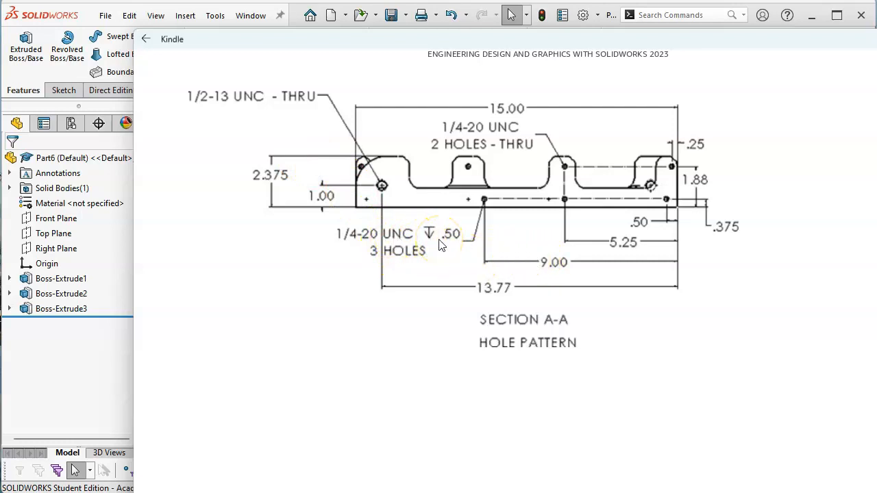
drag(529, 46, 875, 433)
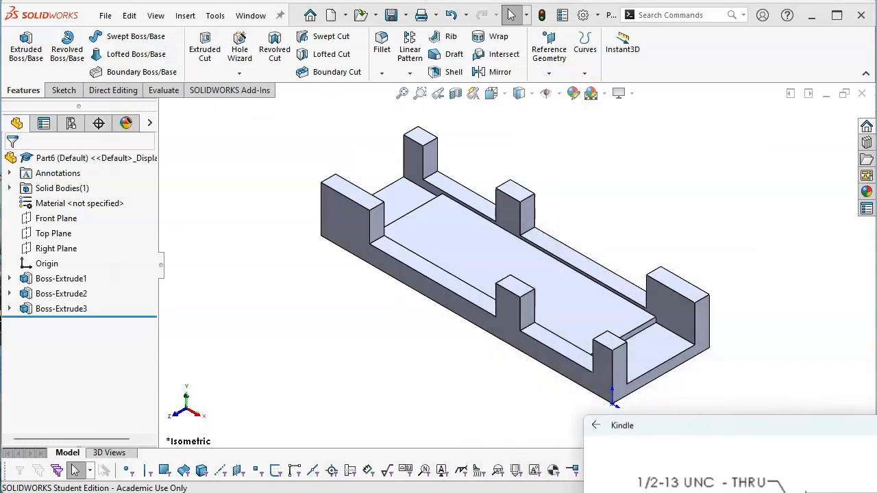
click(859, 285)
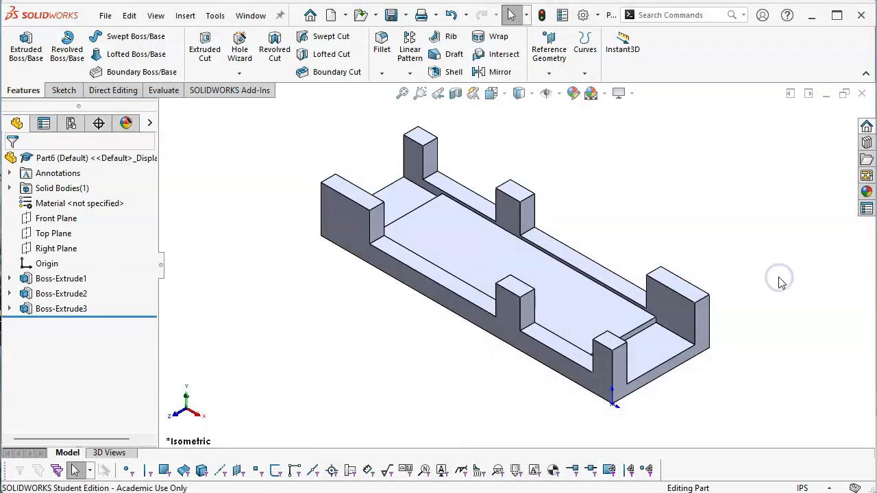
click(343, 239)
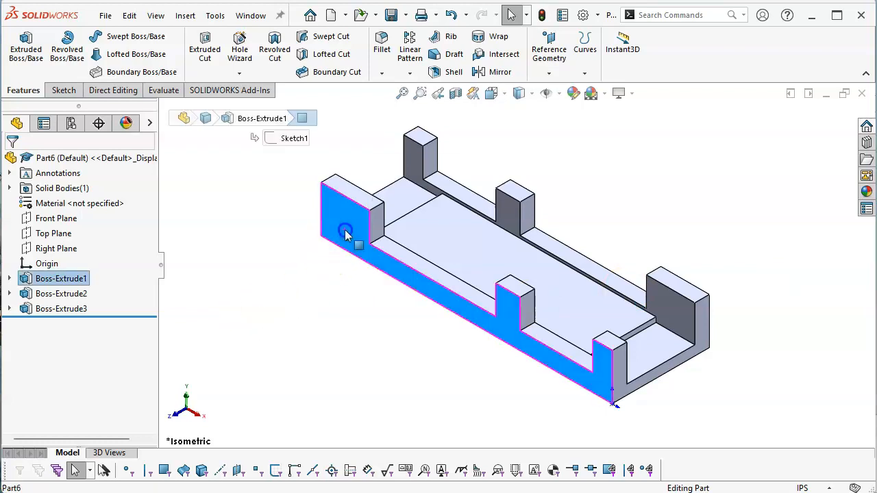
click(405, 191)
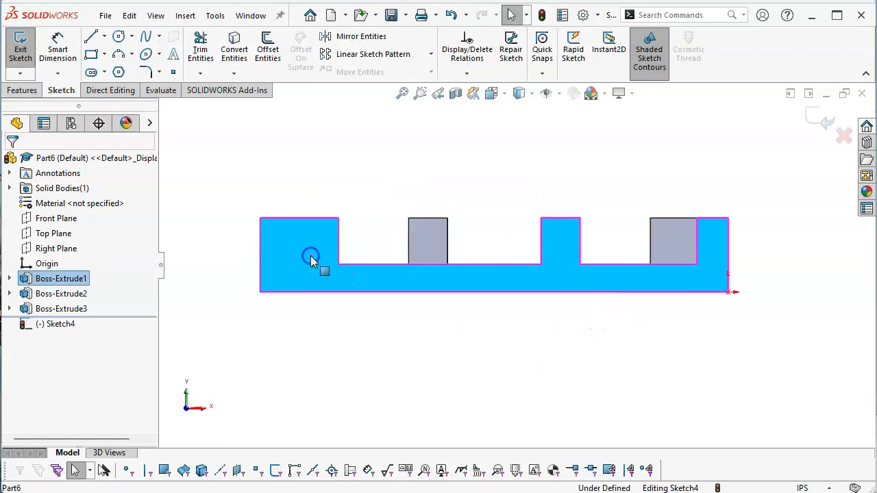
key(s)
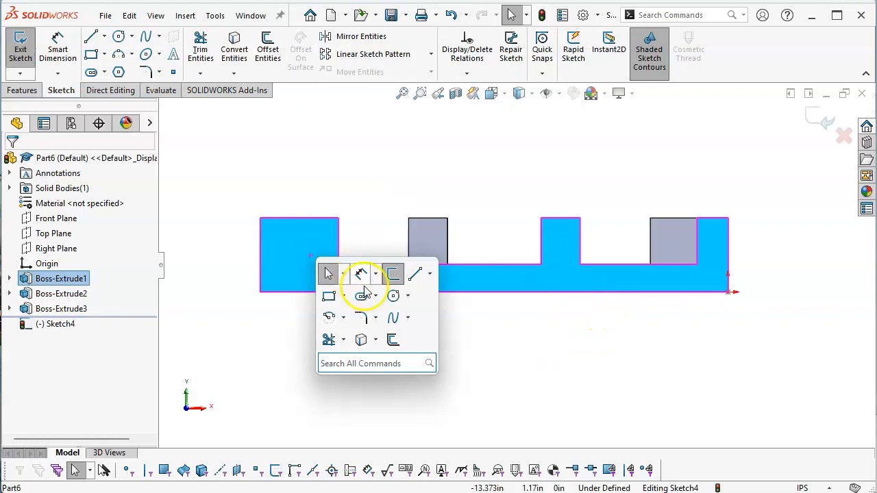
click(299, 158)
click(296, 259)
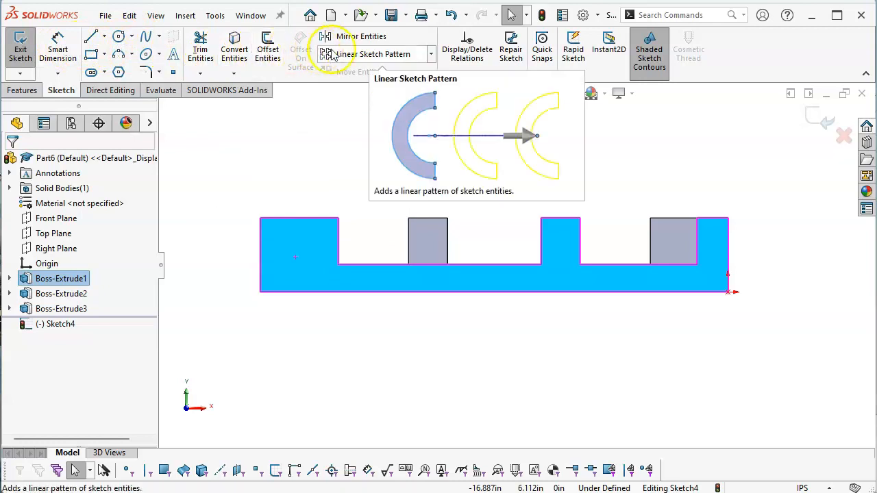
click(499, 144)
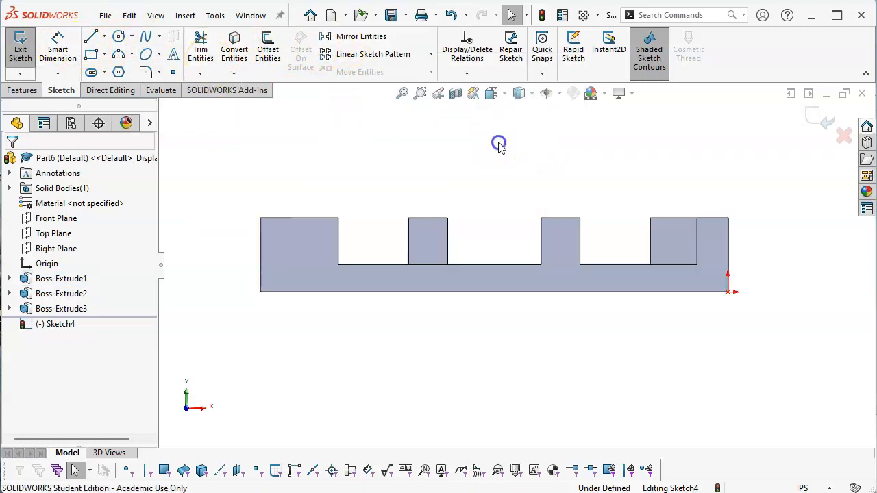
click(843, 138)
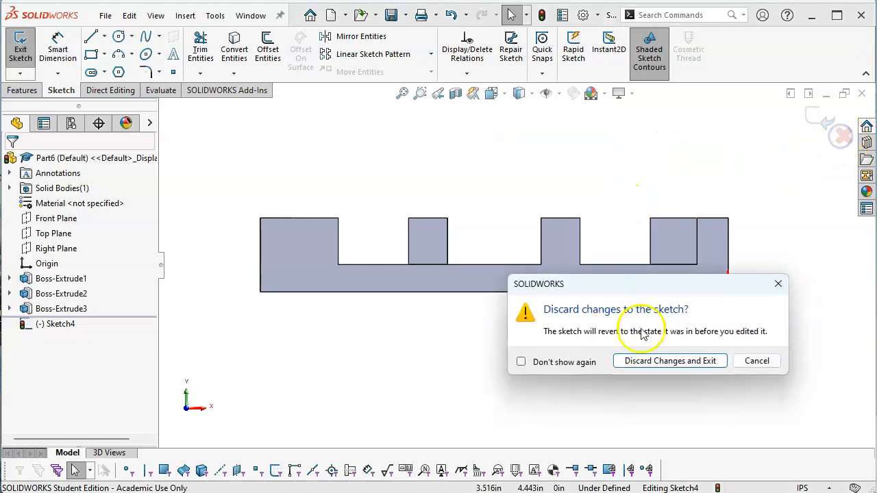
click(696, 370)
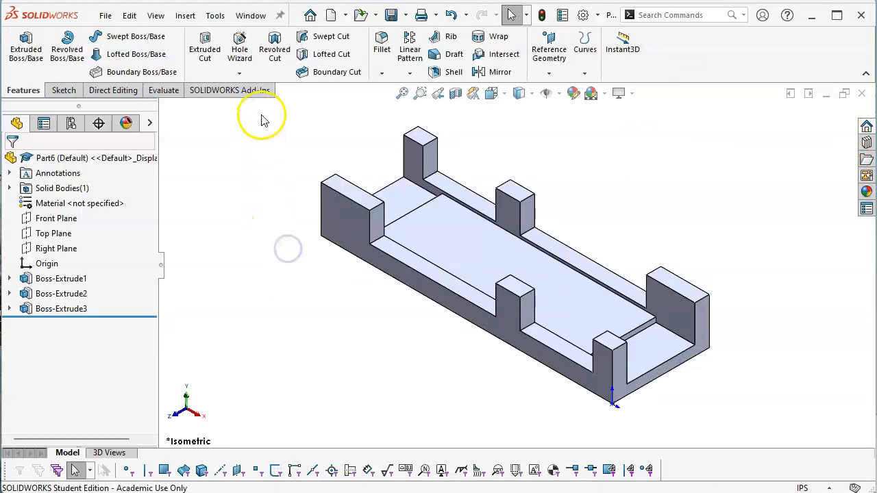
Step: Set up a 1/2-13 ANSI Inch tapped hole with the Hole Wizard on the front three-post face
click(348, 218)
click(239, 42)
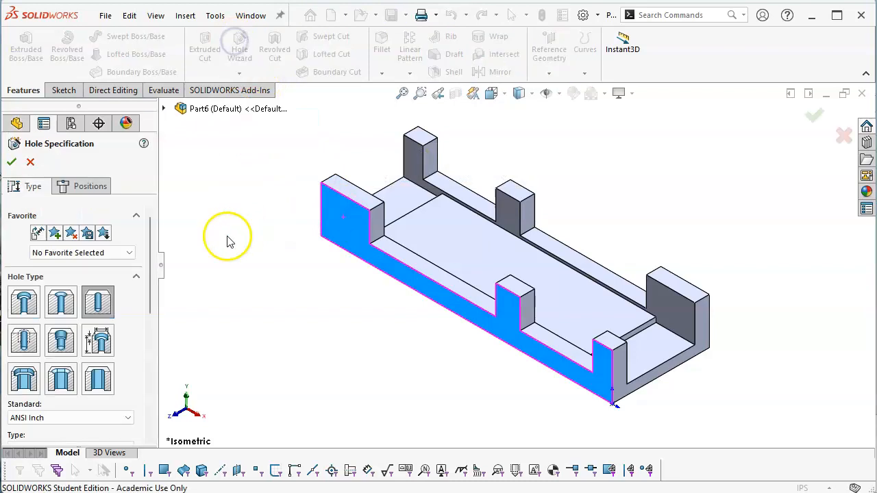
click(29, 340)
drag(151, 268, 145, 328)
click(83, 337)
scroll(75, 375, down, 7)
scroll(72, 373, up, 1)
scroll(73, 375, down, 1)
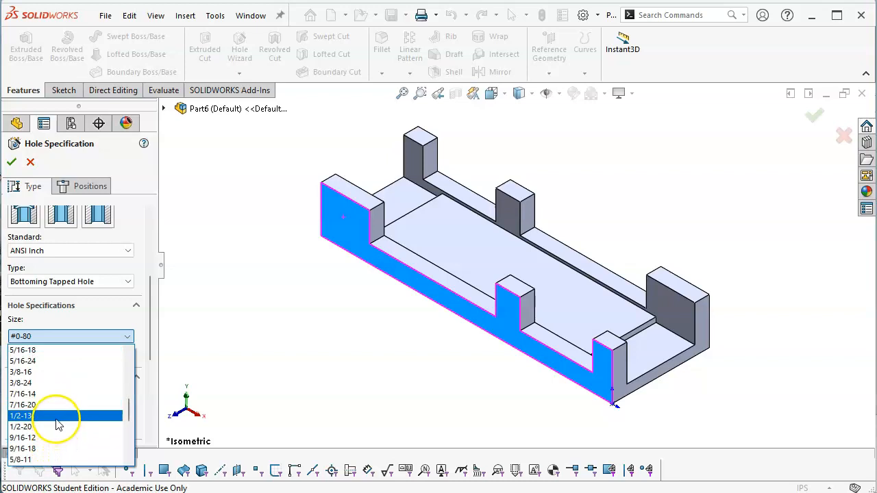
click(58, 423)
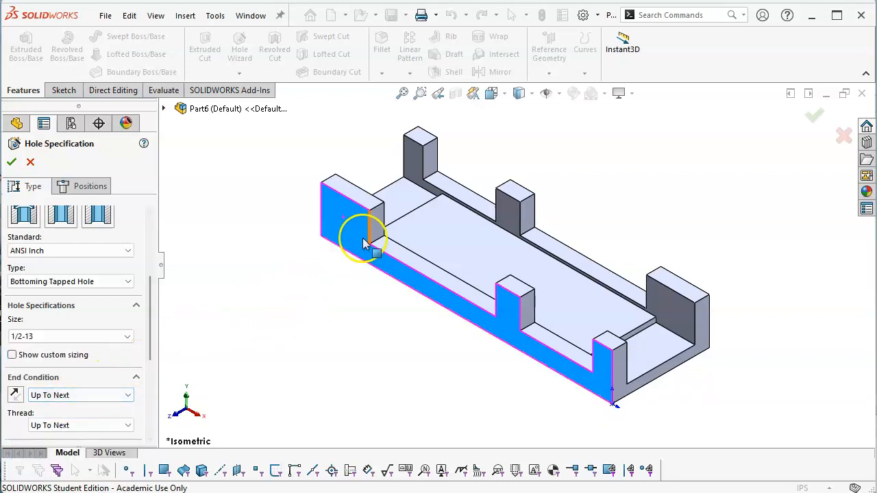
Step: Place the hole's centre point on the wide end post and dimension it 13.77 in from the part's opposite end
click(83, 185)
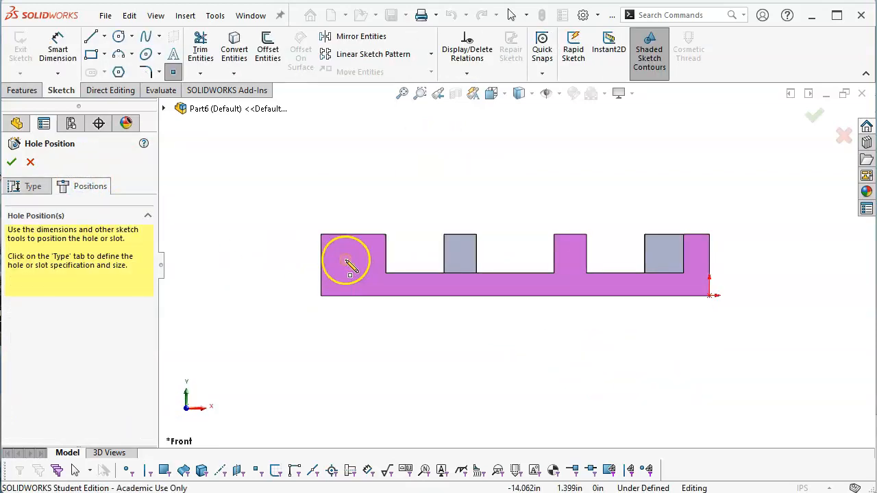
click(346, 261)
right_click(394, 170)
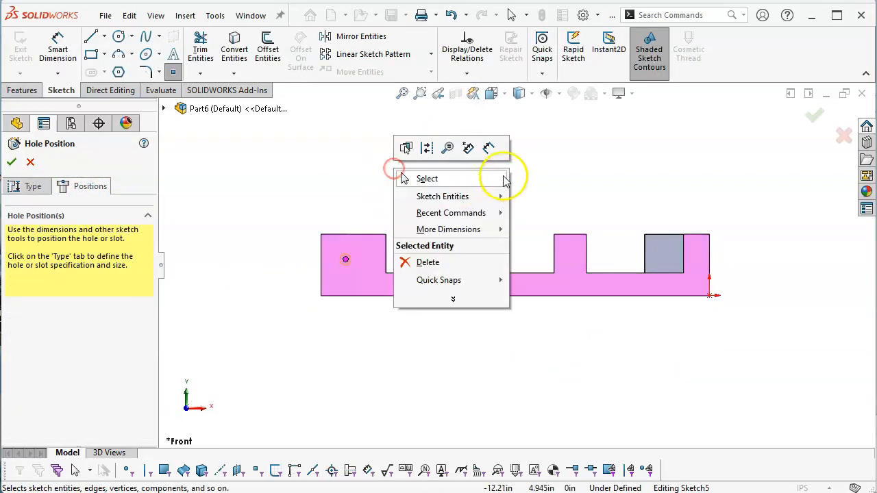
click(484, 152)
click(346, 261)
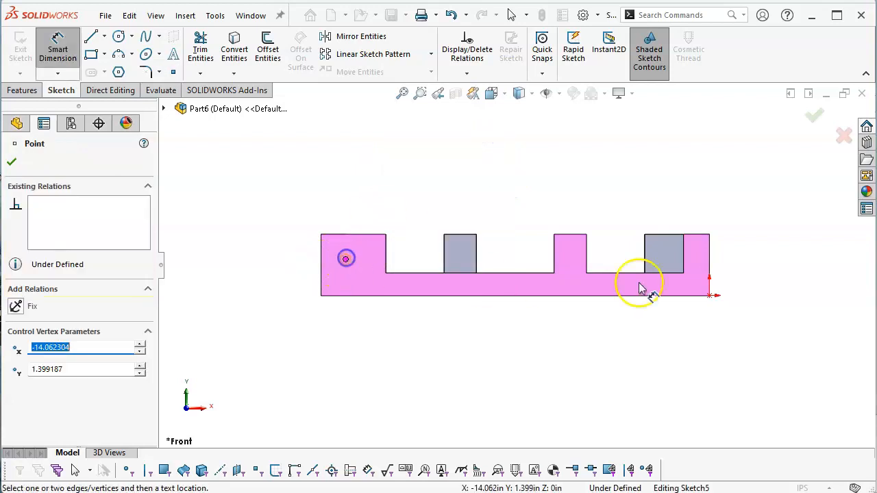
click(710, 263)
click(581, 341)
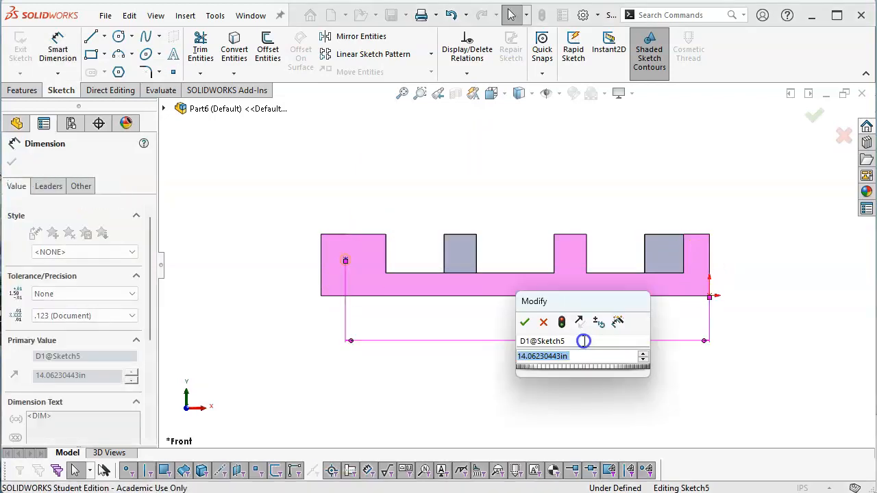
text(13.77)
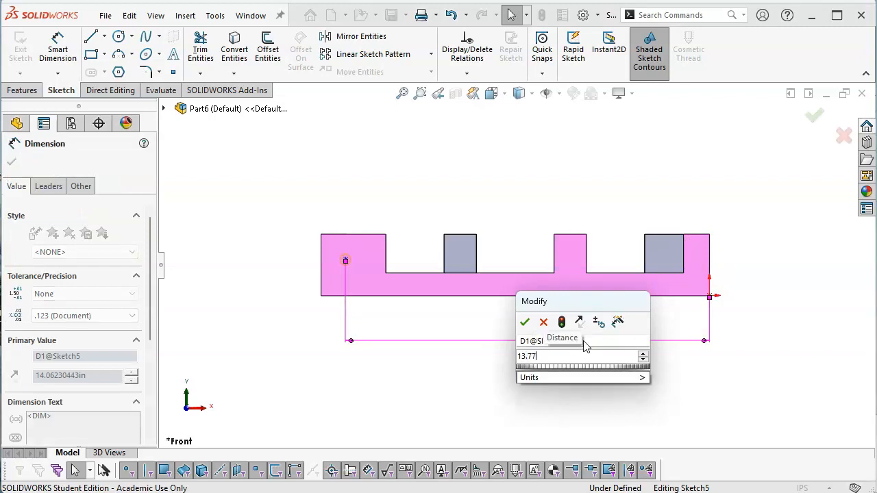
key(Return)
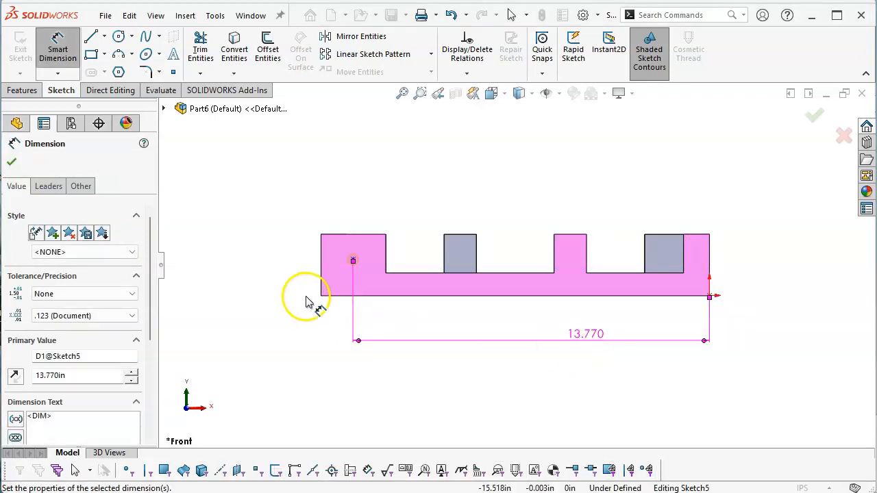
Step: Dimension the hole's centre point 1 in above the bottom edge and complete the 1/2-13 tapped hole
click(382, 296)
click(353, 260)
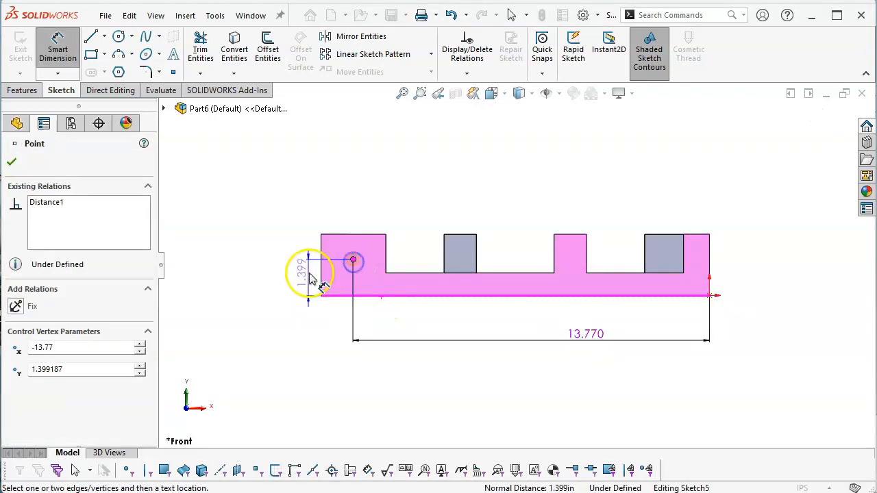
click(302, 274)
text(1)
key(Return)
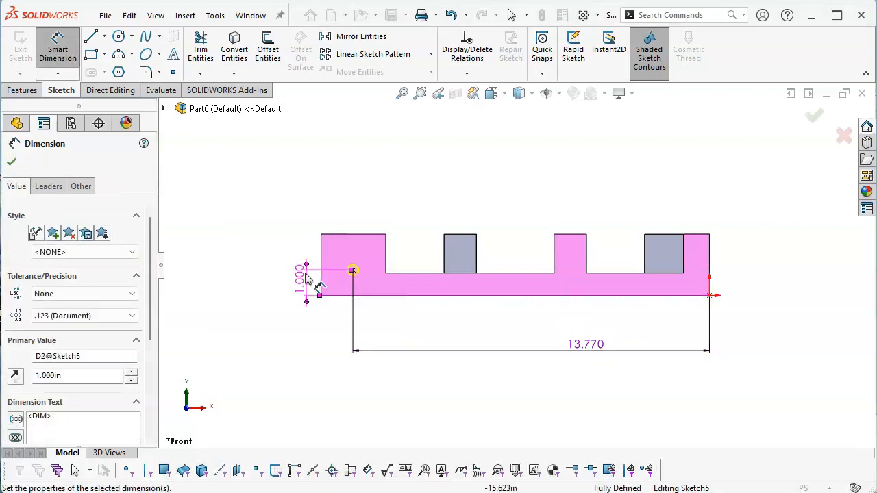
right_click(457, 184)
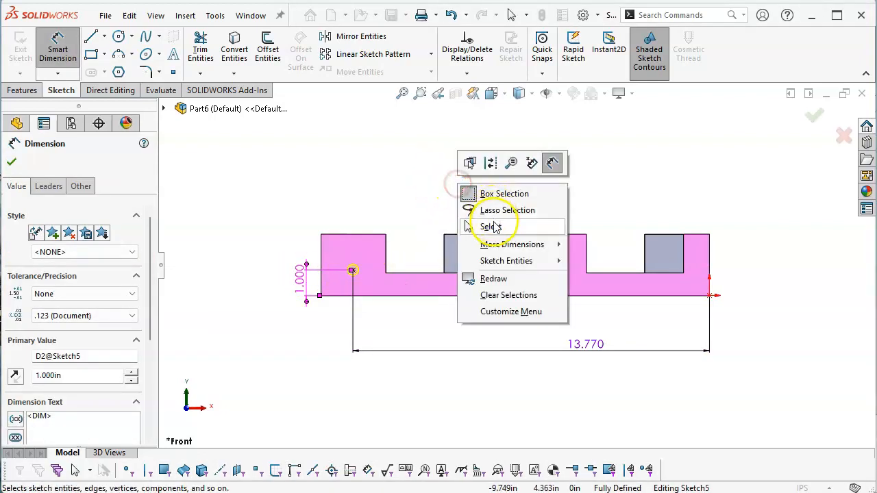
click(490, 227)
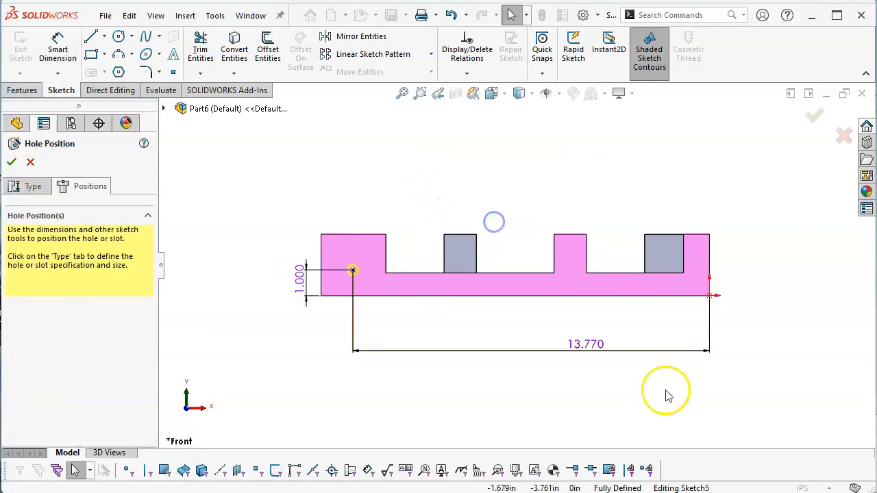
click(813, 117)
Step: Start a second ANSI Inch bottoming tapped hole on the front three-post face with the Hole Wizard and set its size to 1/4-20
scroll(542, 296, down, 2)
middle_drag(524, 293, 356, 245)
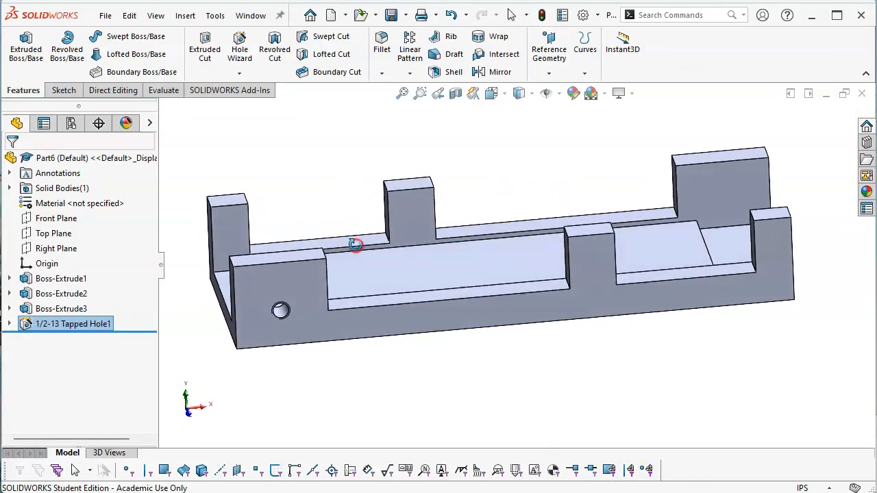
click(440, 318)
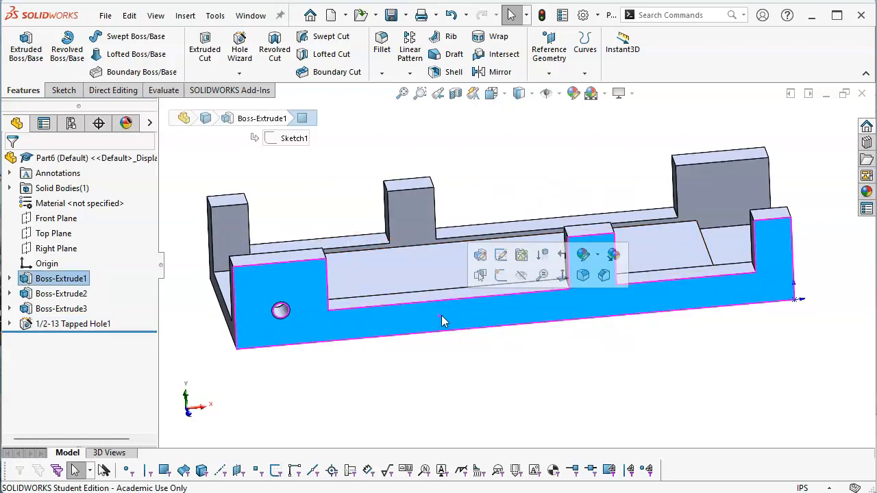
click(237, 43)
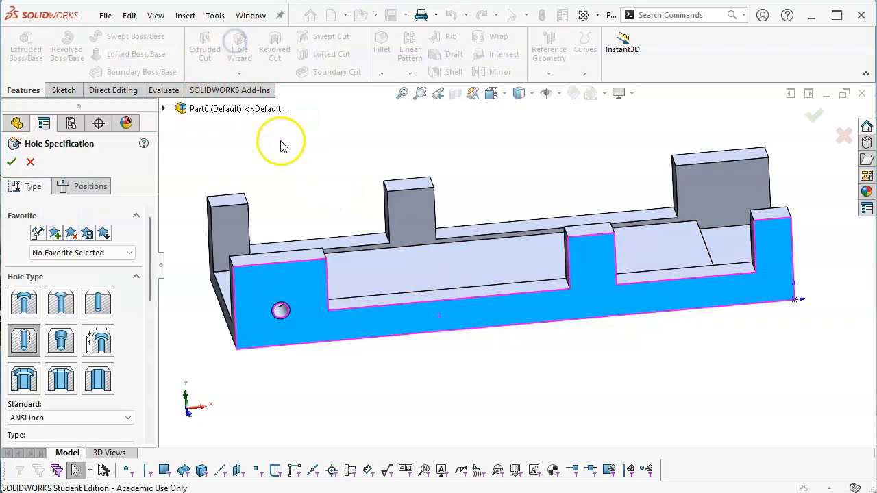
drag(152, 277, 143, 337)
click(106, 327)
scroll(89, 364, up, 4)
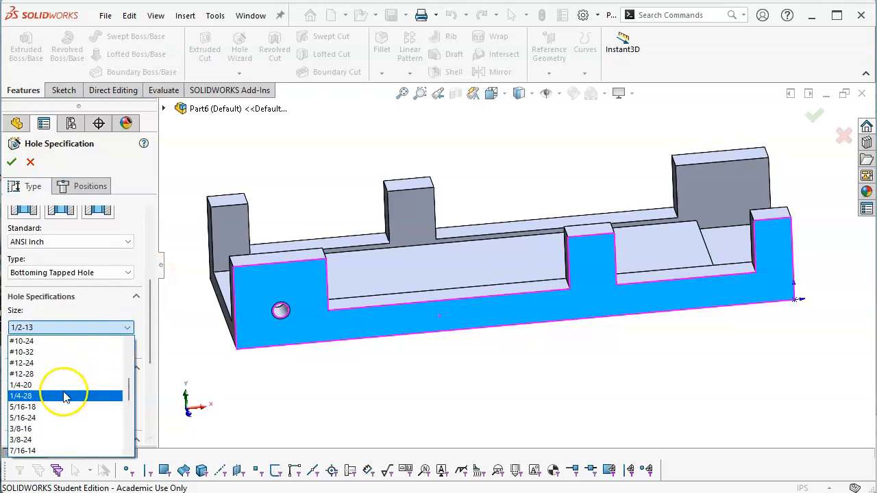
click(63, 385)
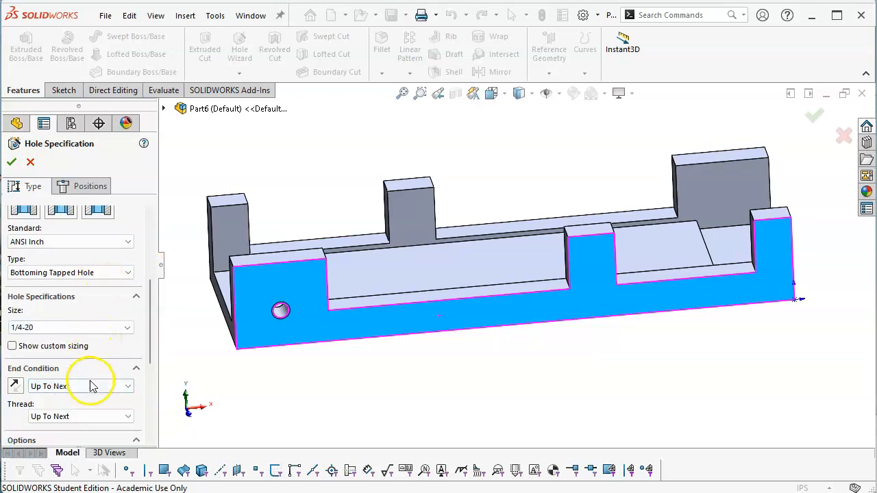
Step: Make the 1/4-20 hole blind, 0.75 in deep, with a 0.5 in (2 * DIA) thread depth
click(123, 386)
click(41, 396)
drag(151, 302, 157, 354)
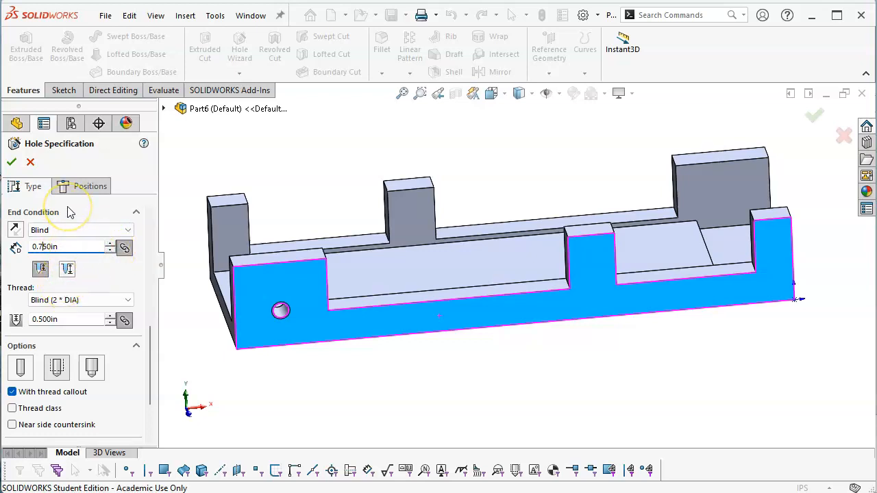
click(82, 189)
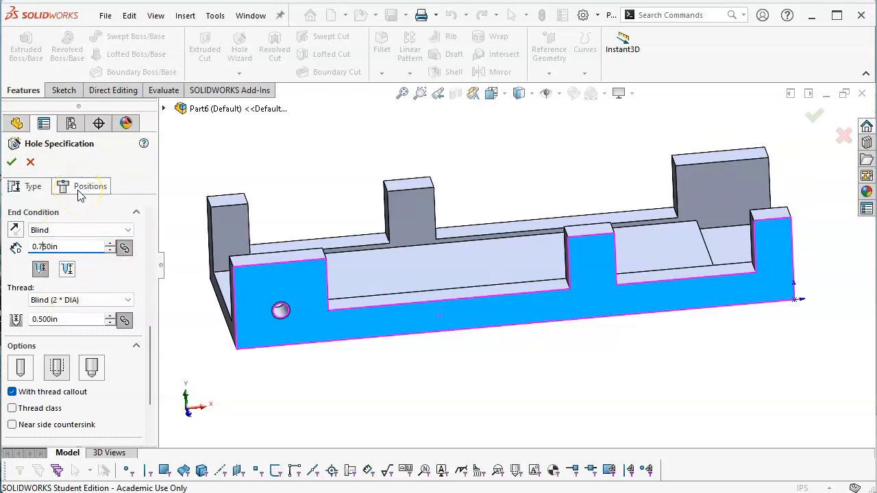
click(78, 247)
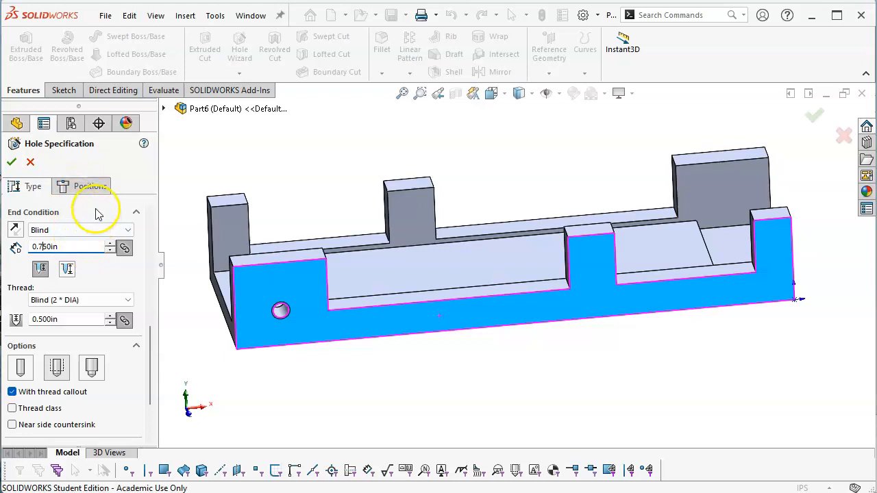
Step: Place five hole points on the face: one on the lower strip, two on the middle post and two on the narrow end post
click(89, 186)
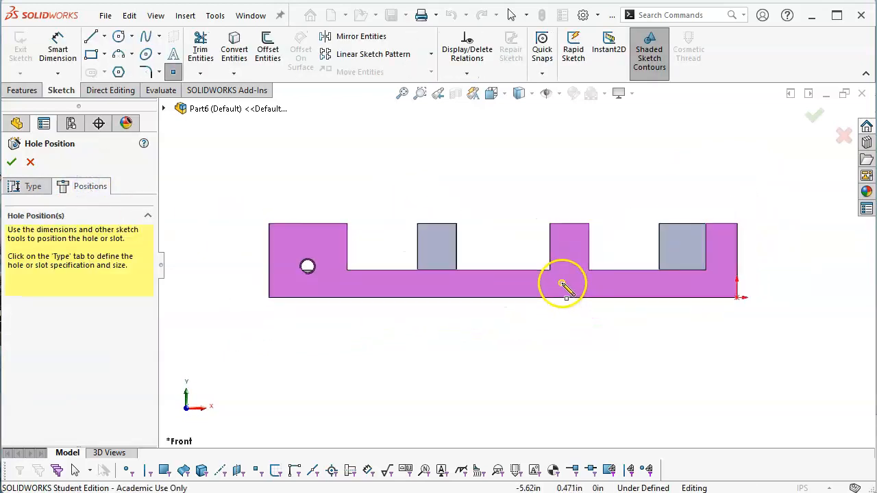
scroll(632, 267, down, 2)
click(457, 287)
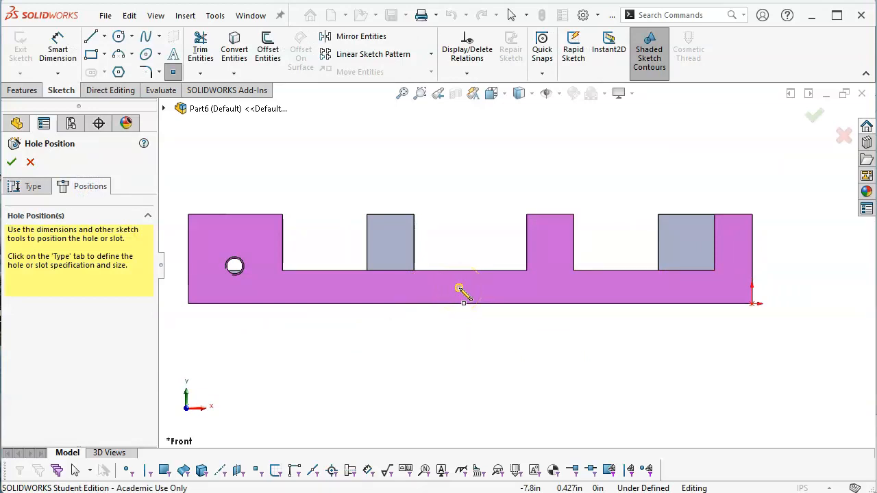
click(460, 286)
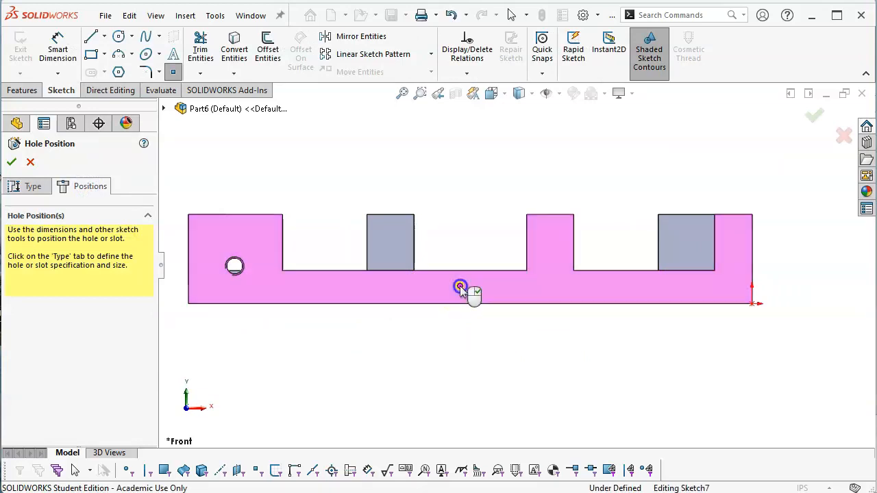
click(552, 286)
click(552, 231)
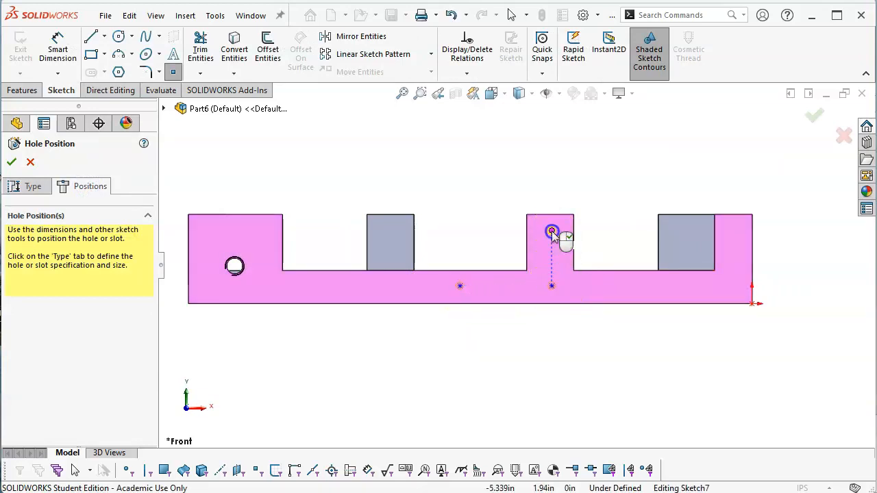
click(738, 286)
click(738, 231)
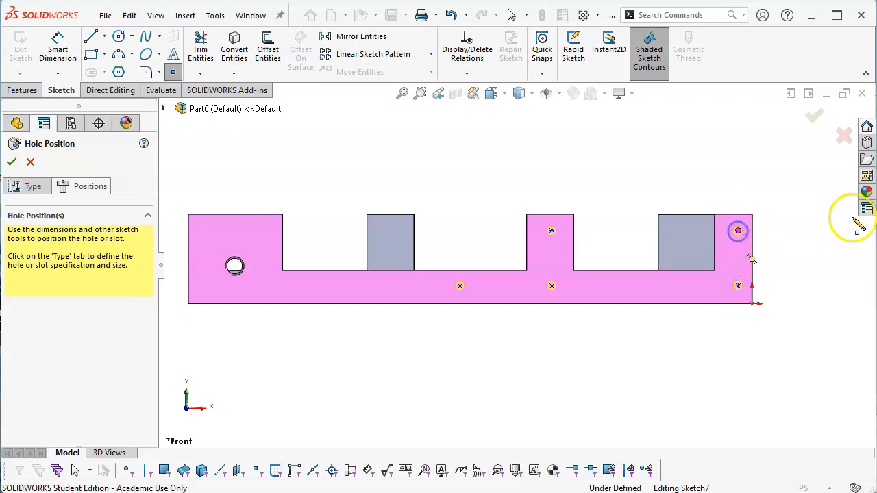
Step: Dimension the upper hole point on the narrow end post 1.875 in above the bottom edge
right_click(789, 231)
click(866, 211)
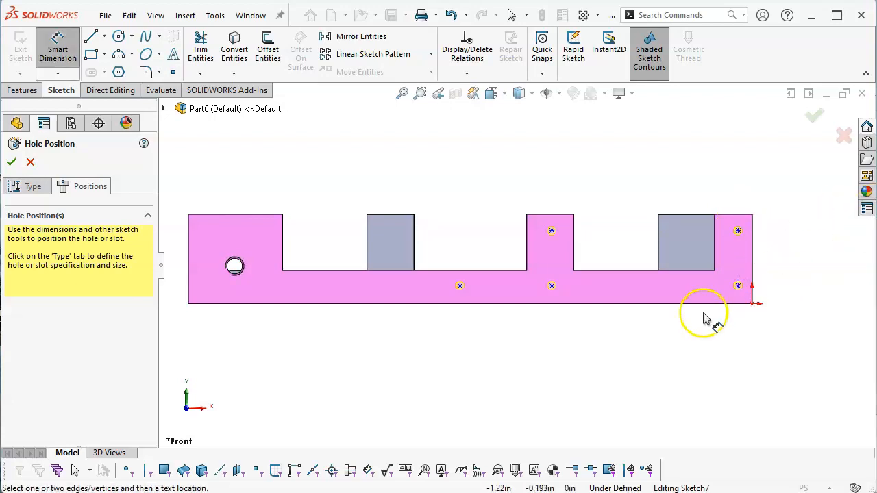
click(707, 306)
click(738, 230)
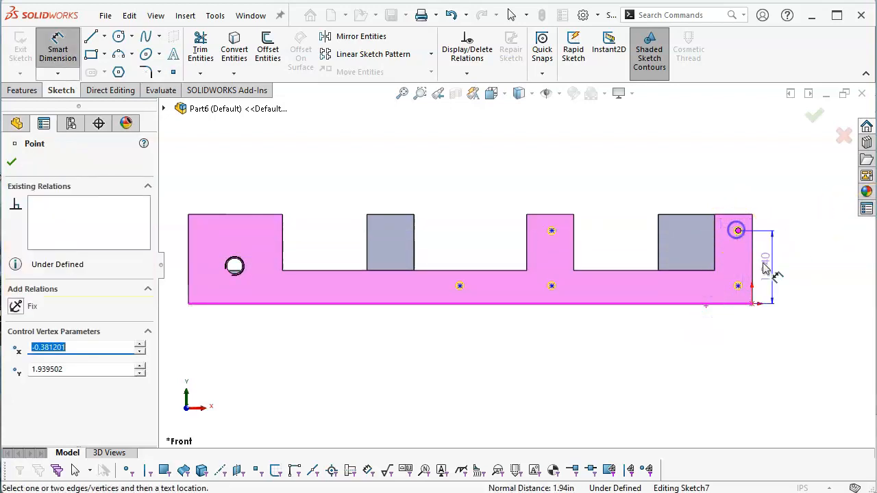
click(794, 269)
text(1.875)
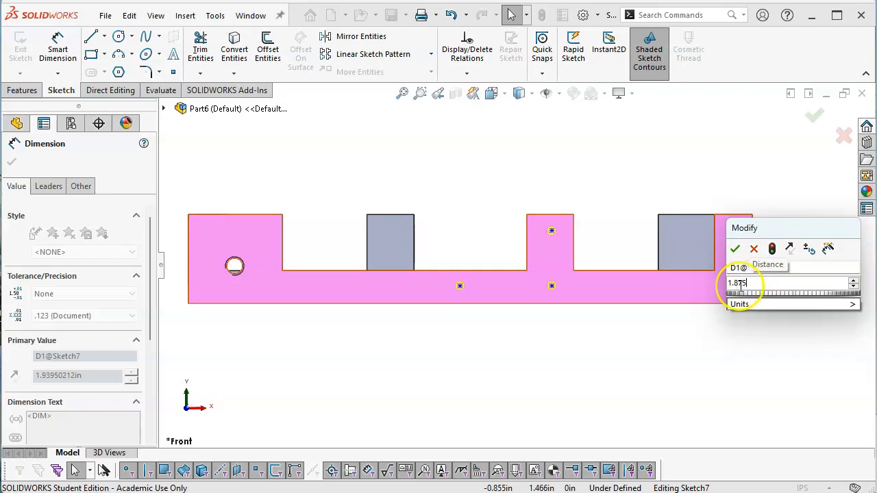
click(735, 249)
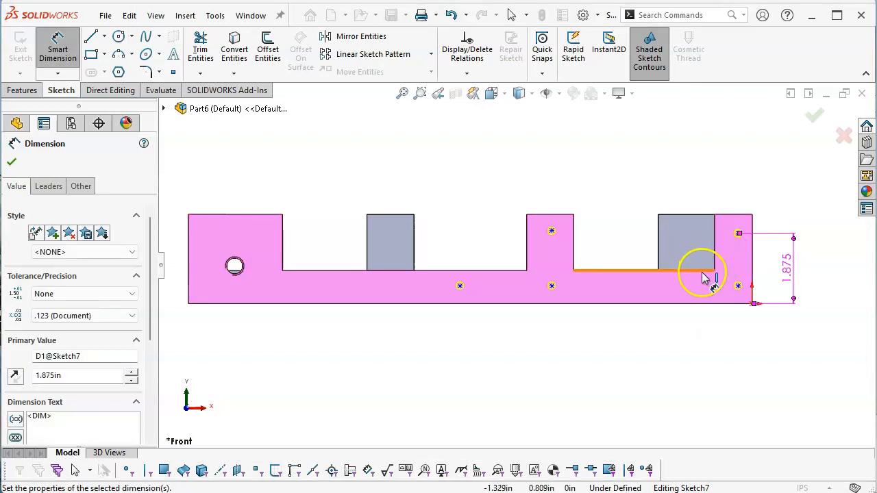
Step: Dimension the lower hole point on the narrow end post 0.375 in above the bottom edge
click(727, 301)
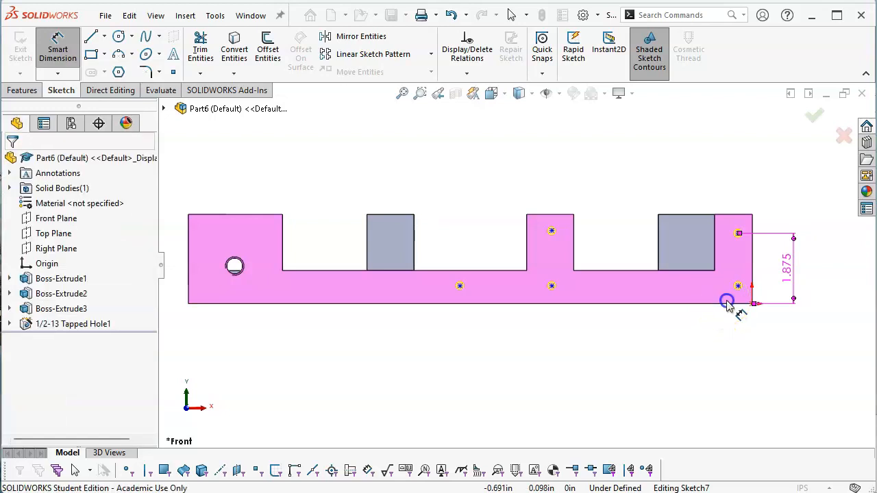
click(728, 304)
click(739, 287)
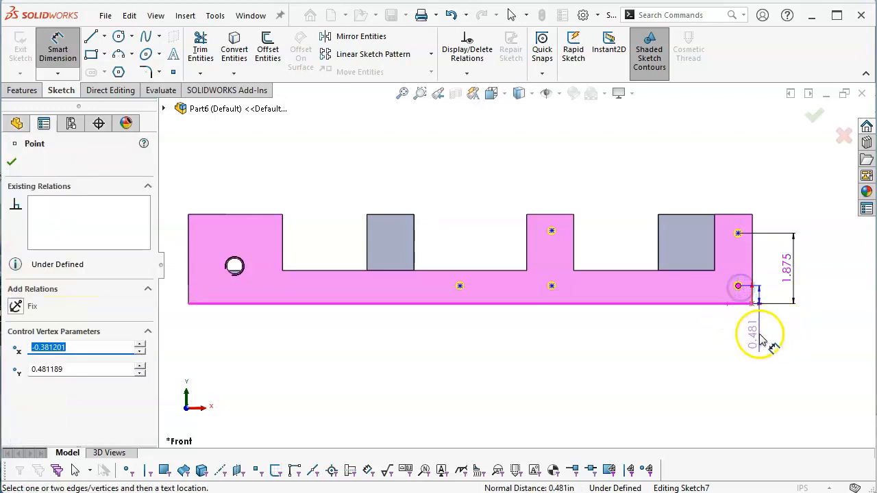
click(773, 337)
text(.375)
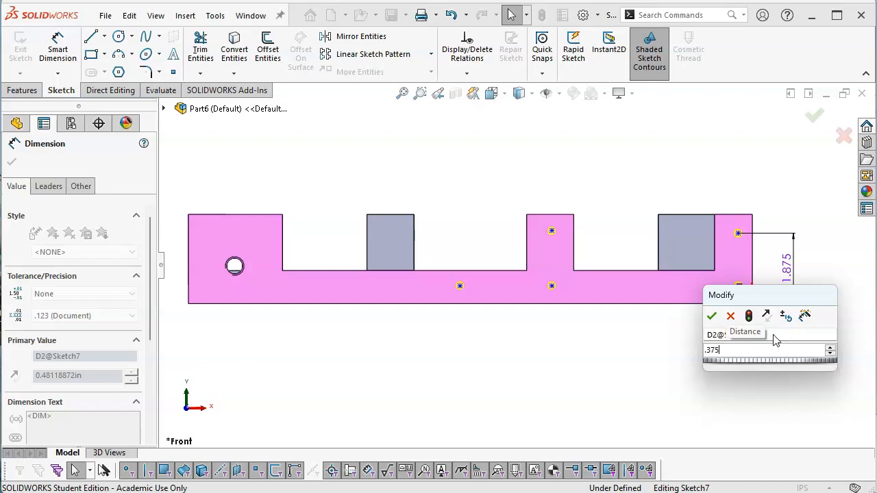
key(Return)
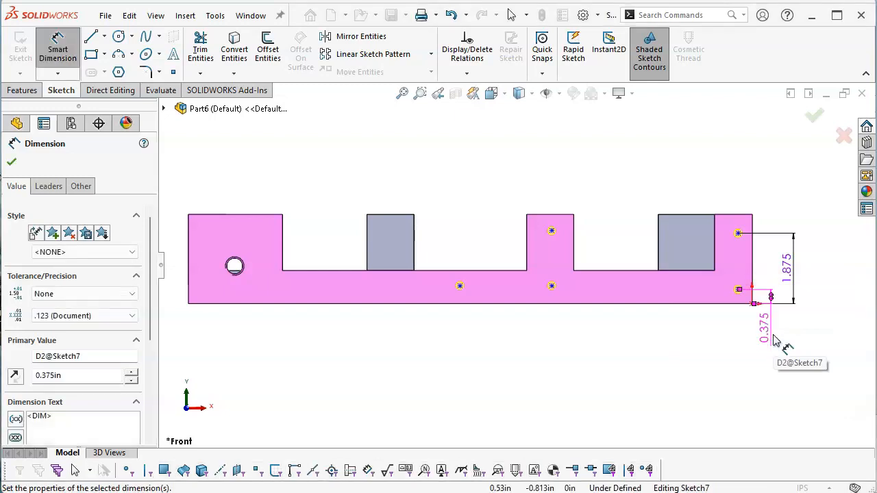
Step: Dimension the narrow end post's lower hole point 0.5 in from the part's adjacent end edge
click(738, 290)
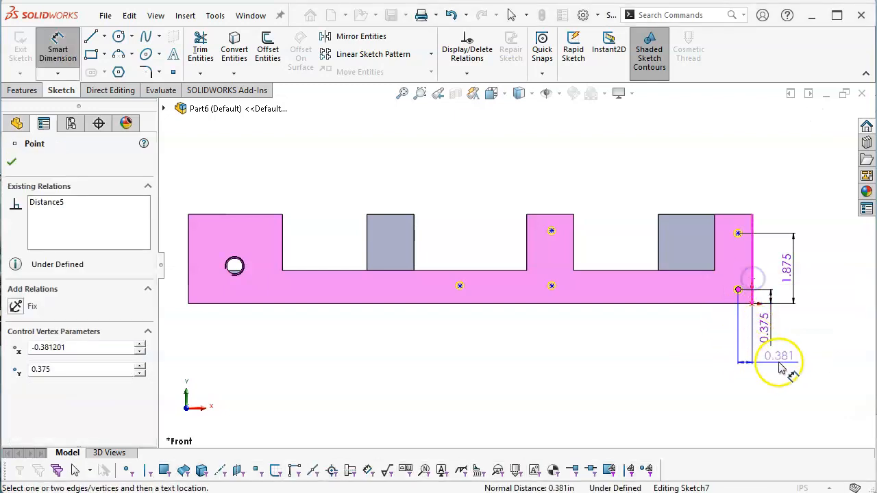
click(781, 362)
text(.5)
key(Return)
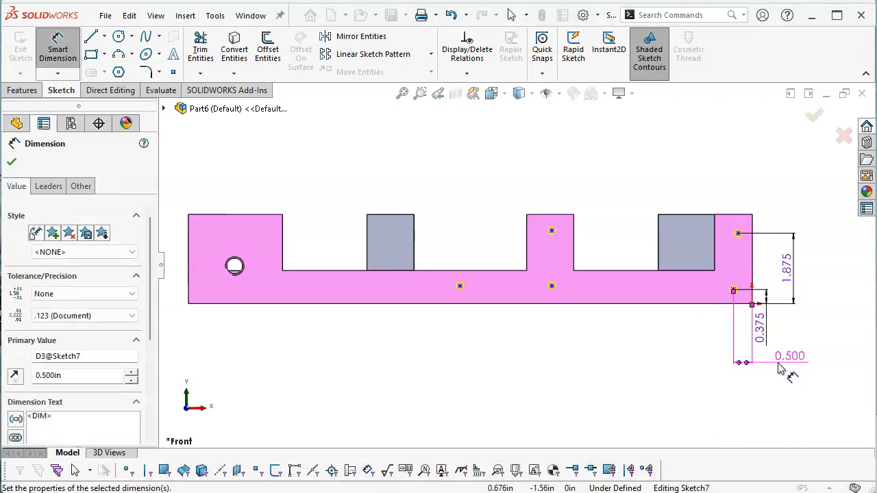
drag(737, 336, 755, 327)
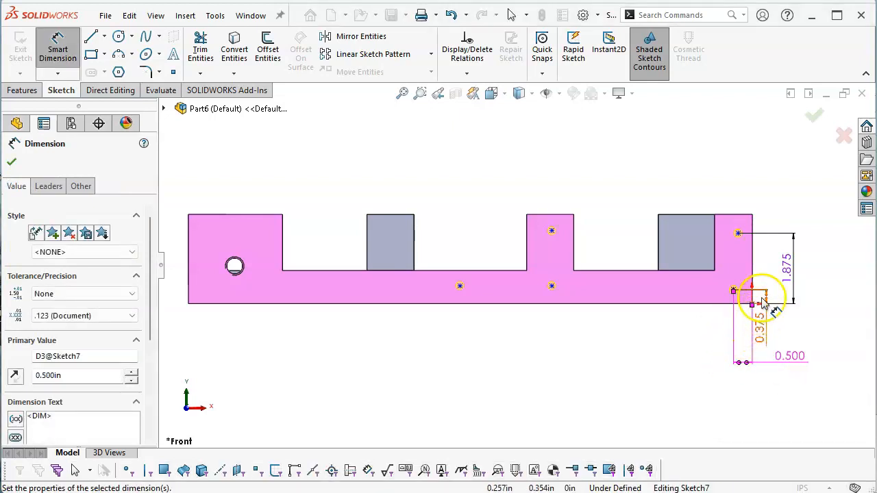
Step: Dimension the lower hole point under the middle post 5.25 in from the end edge beside the narrow post
click(752, 261)
click(551, 287)
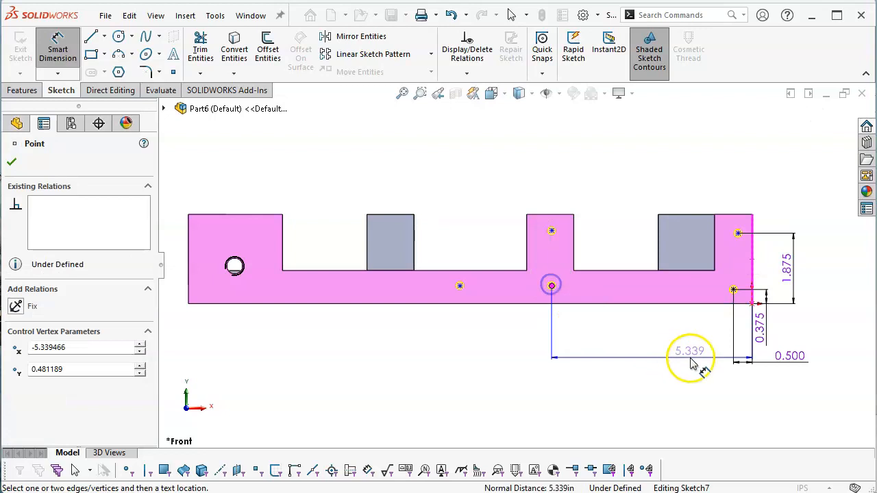
click(685, 382)
text(5.25)
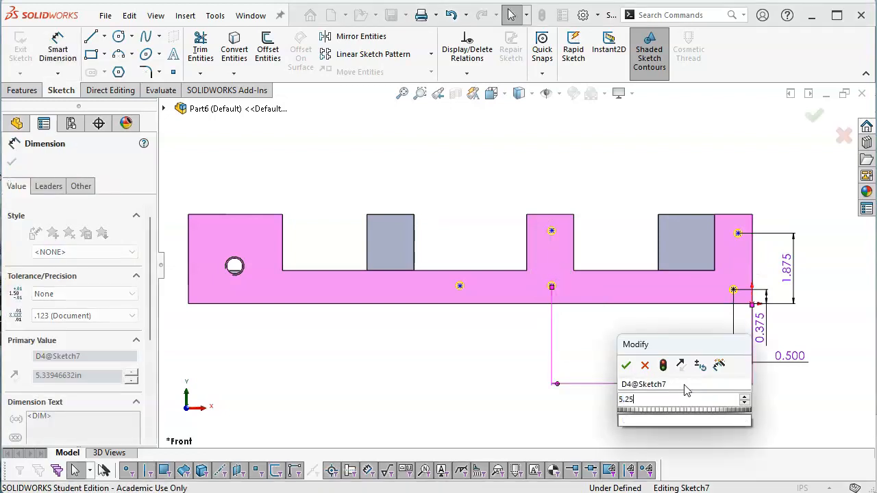
key(Return)
Step: Dimension the remaining lower strip hole point 9 in from the same end edge and finish dimensioning
click(754, 281)
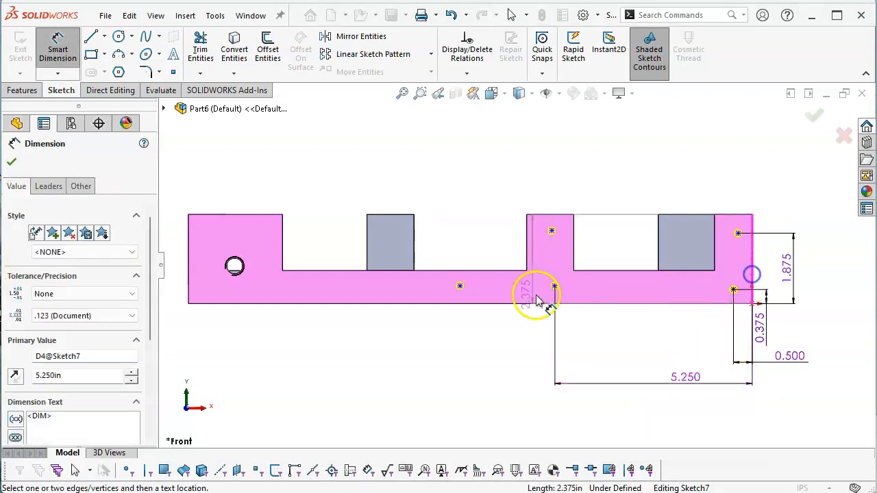
click(460, 286)
click(603, 415)
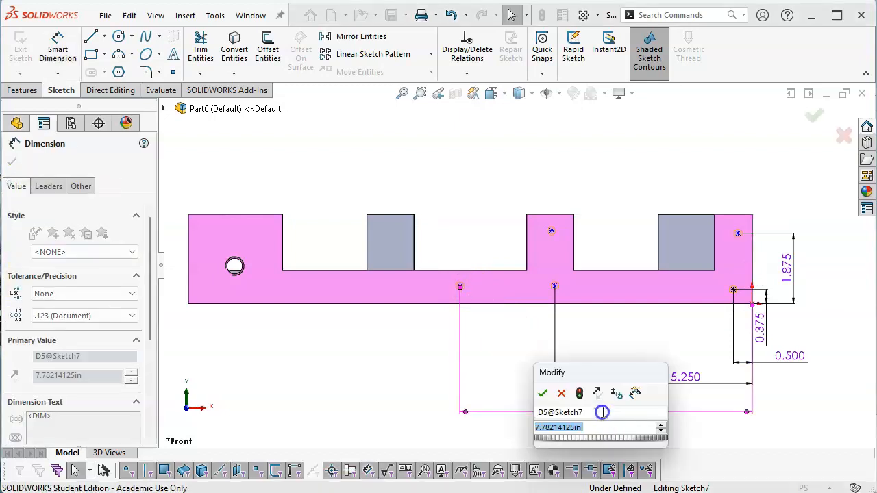
text(9)
key(Return)
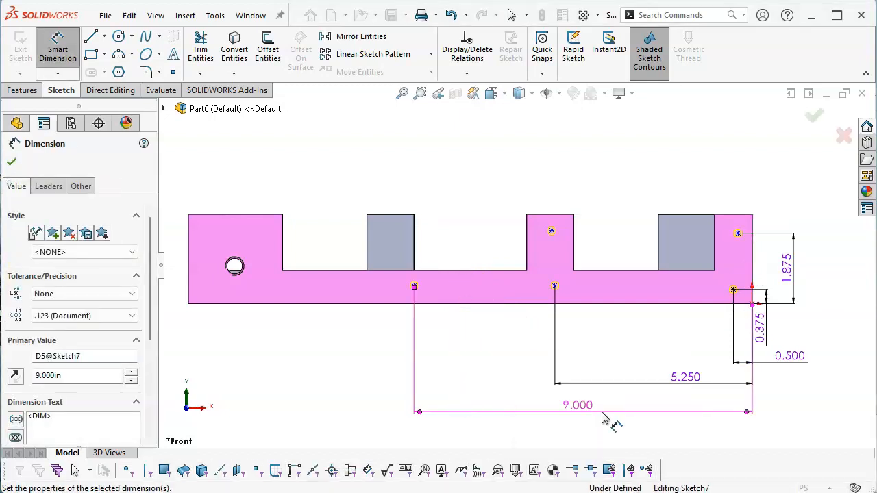
right_click(484, 118)
click(521, 159)
Step: Align the three lower hole points with a Horizontal relation
click(416, 285)
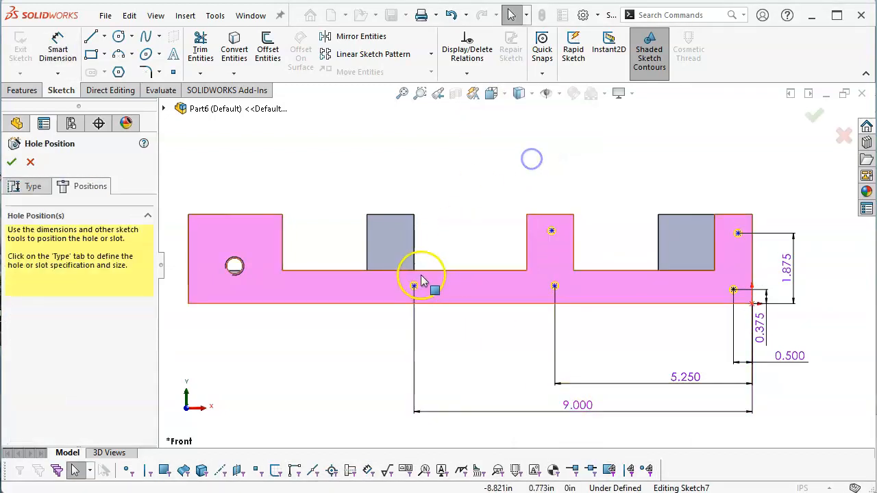
ctrl+click(554, 285)
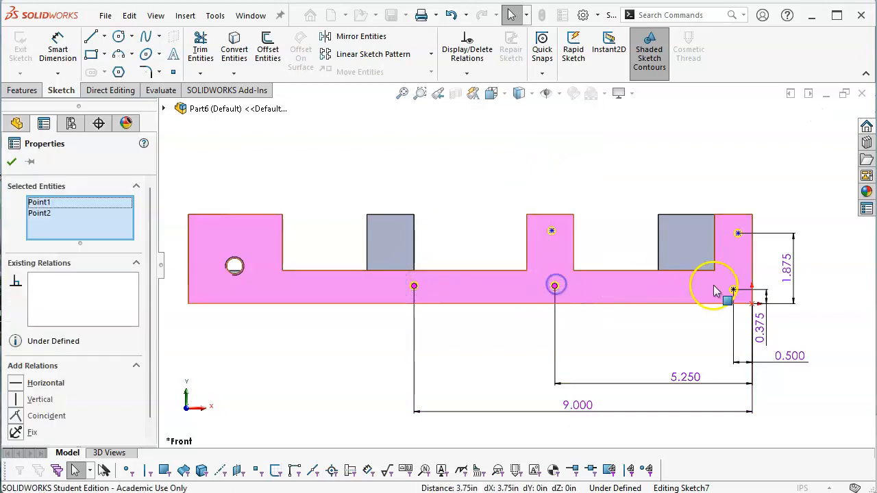
ctrl+click(733, 290)
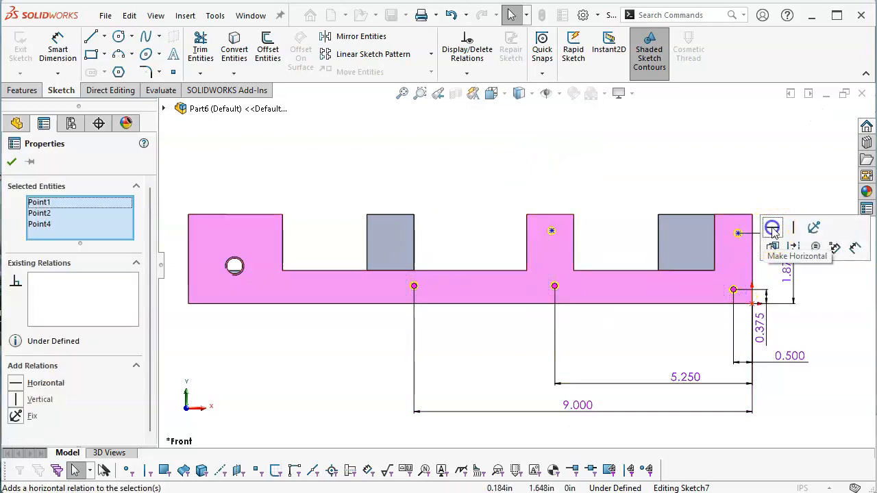
click(742, 230)
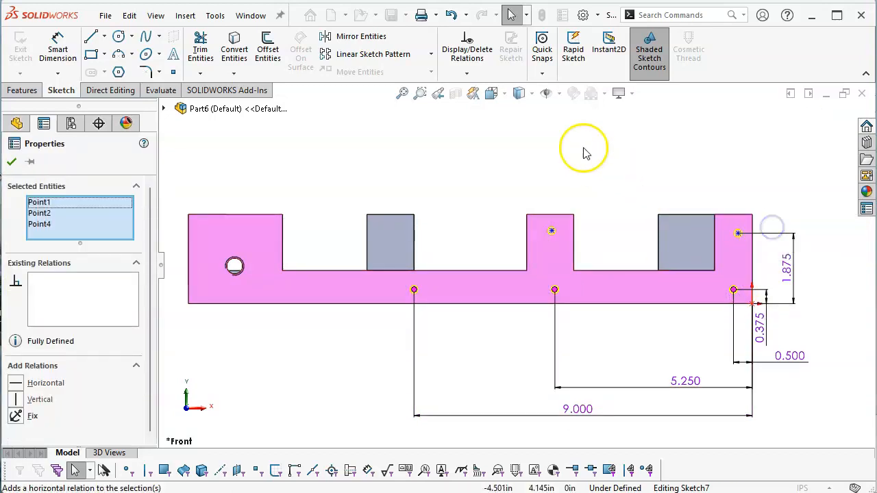
Step: Add a Horizontal relation between the two upper hole points on the middle and narrow end posts
click(552, 230)
ctrl+click(737, 234)
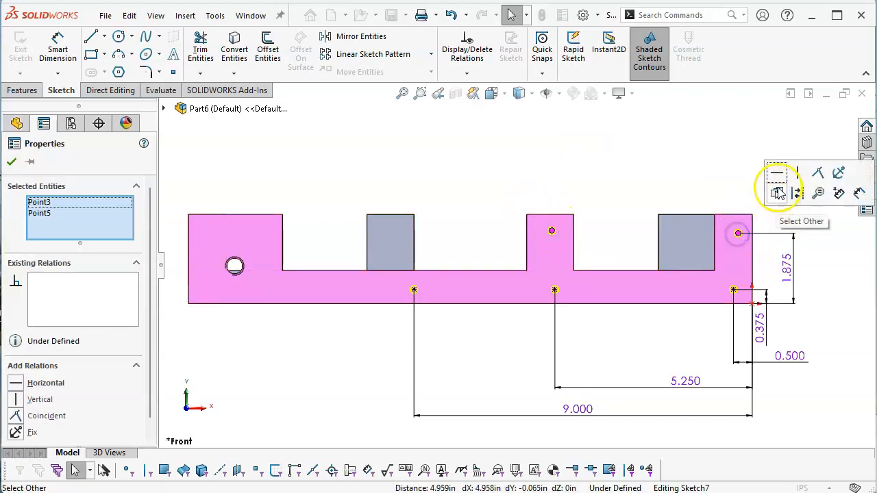
click(779, 177)
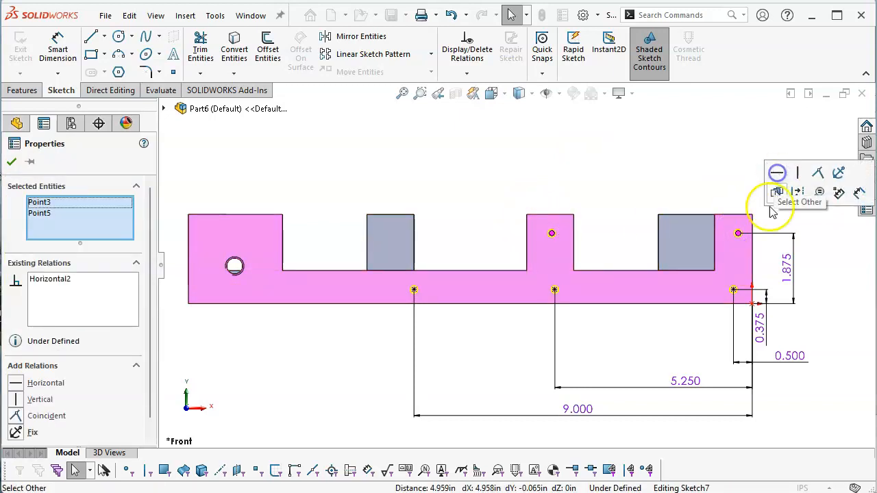
Step: Add Vertical relations between the upper and lower hole points on the narrow end and middle posts, and finish the 1/4-20 tapped holes
click(734, 290)
ctrl+click(738, 234)
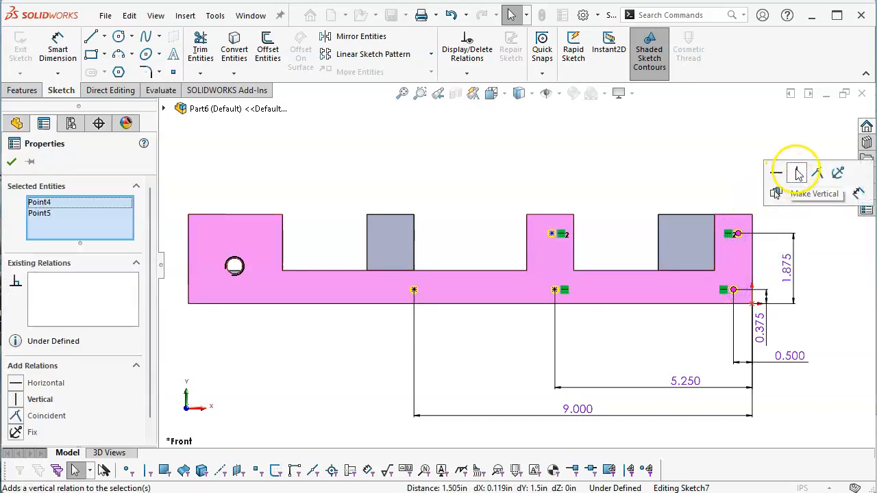
click(776, 173)
click(554, 290)
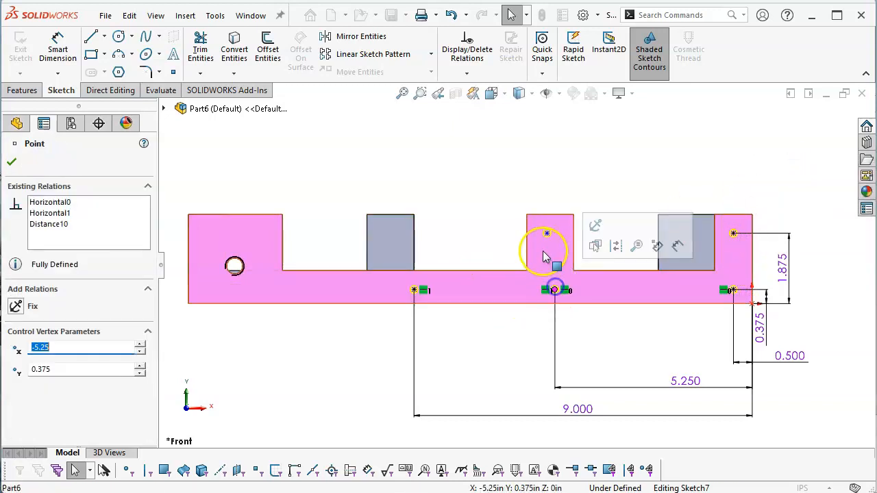
ctrl+click(547, 234)
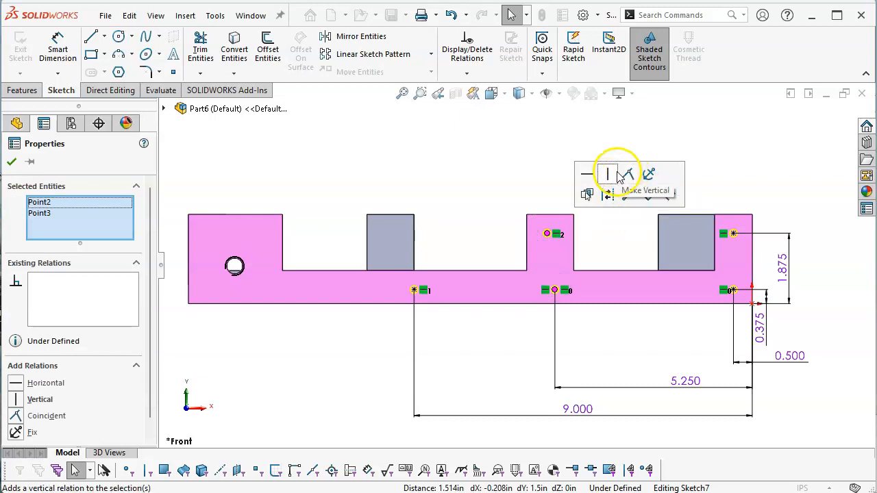
click(608, 173)
click(563, 129)
click(816, 117)
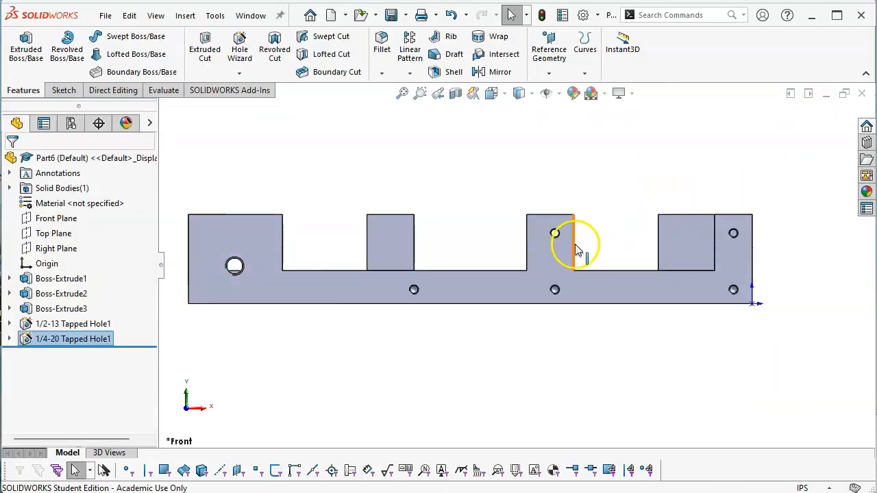
Step: Examine the new tapped holes on the model and check the Section A-A hole pattern and contour drawings in the Kindle book
middle_drag(558, 239, 730, 254)
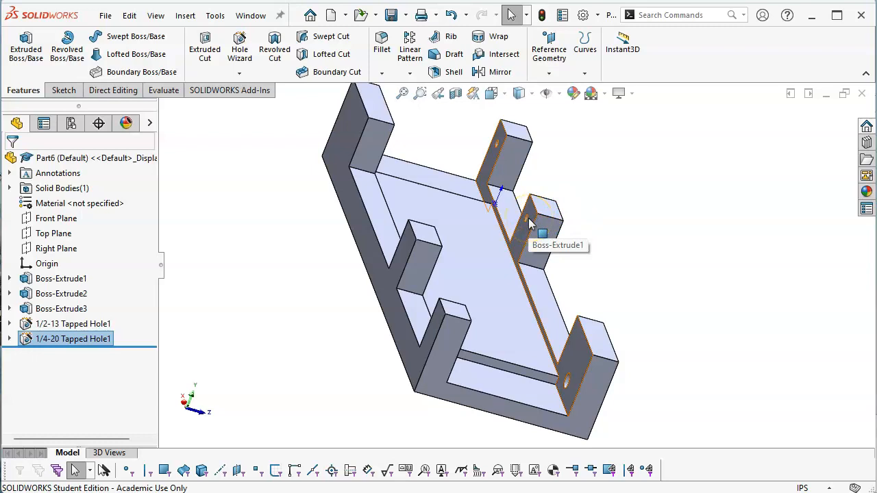
middle_drag(611, 217, 521, 170)
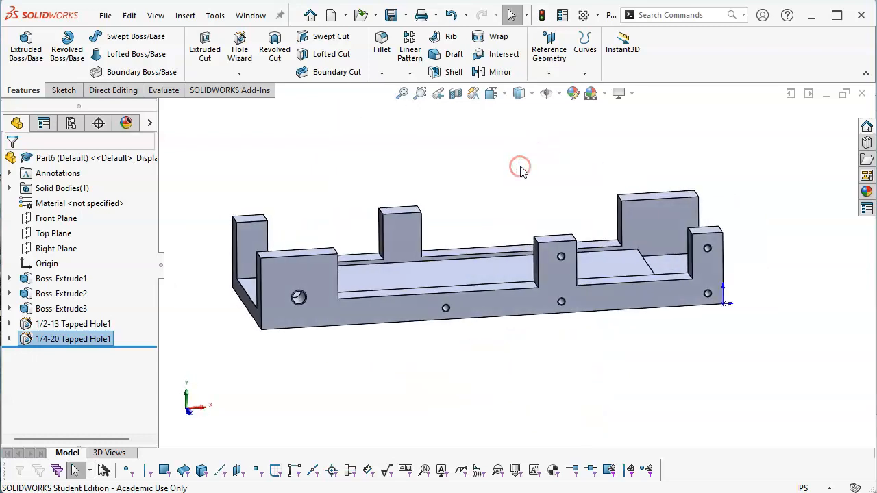
middle_drag(561, 269, 558, 186)
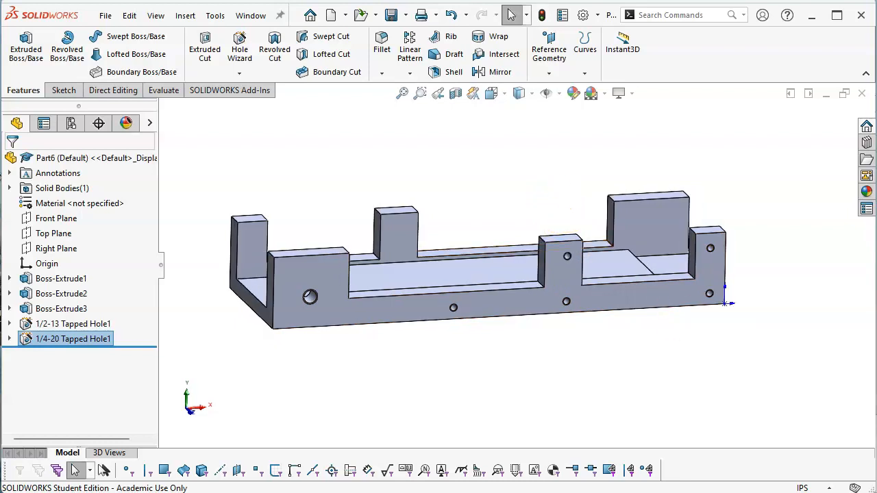
mouse_move(641, 490)
mouse_down()
mouse_move(635, 176)
mouse_move(578, 96)
mouse_move(570, 98)
mouse_up()
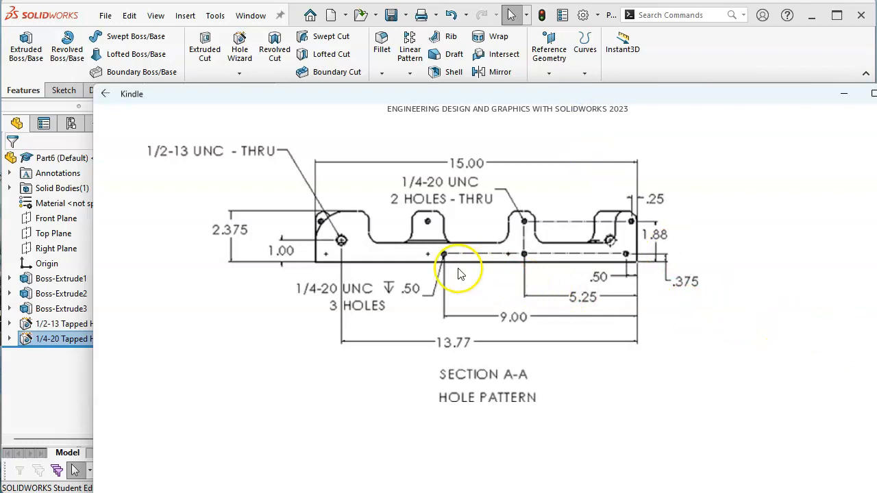
key(Right)
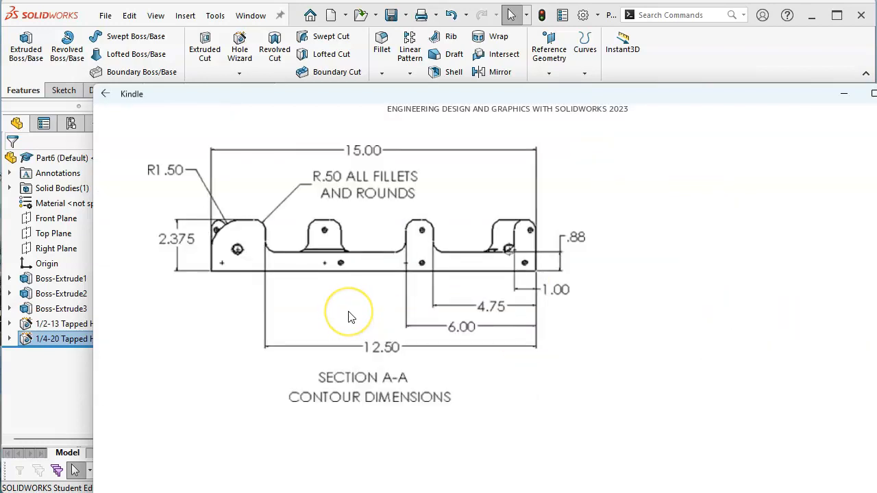
drag(444, 96, 876, 306)
Step: Start a blind 1/4-20 tapped hole with Hole Wizard on the outer face of the opposite long wall and begin positioning it
middle_drag(727, 294, 645, 301)
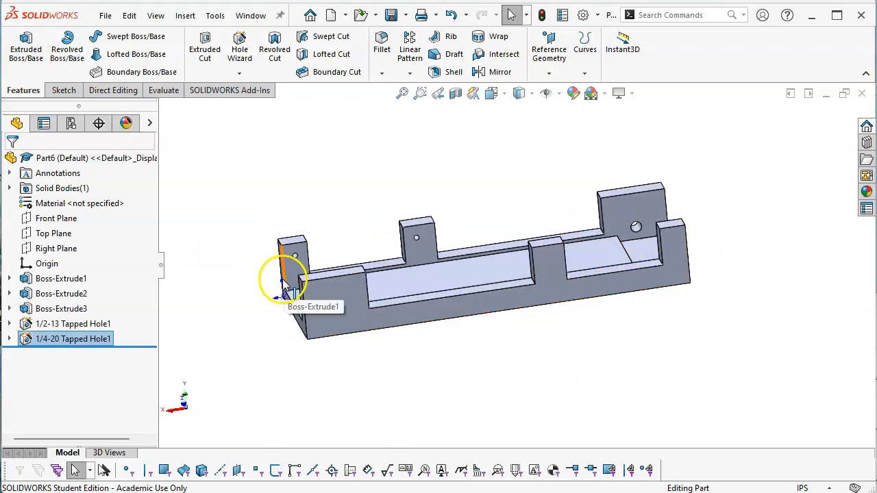
click(673, 273)
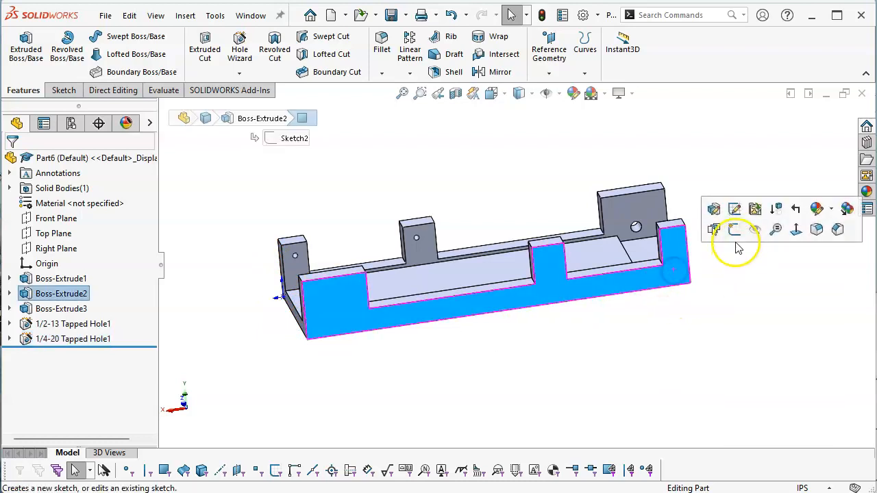
click(242, 49)
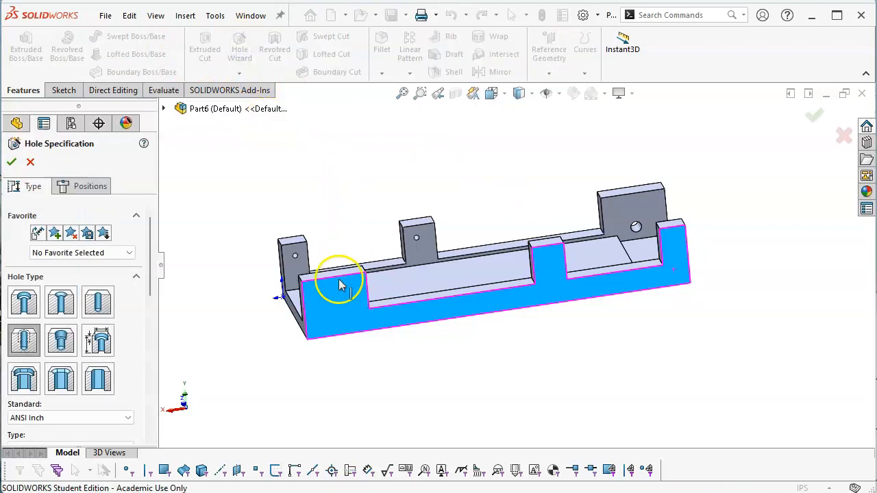
middle_drag(842, 290, 719, 248)
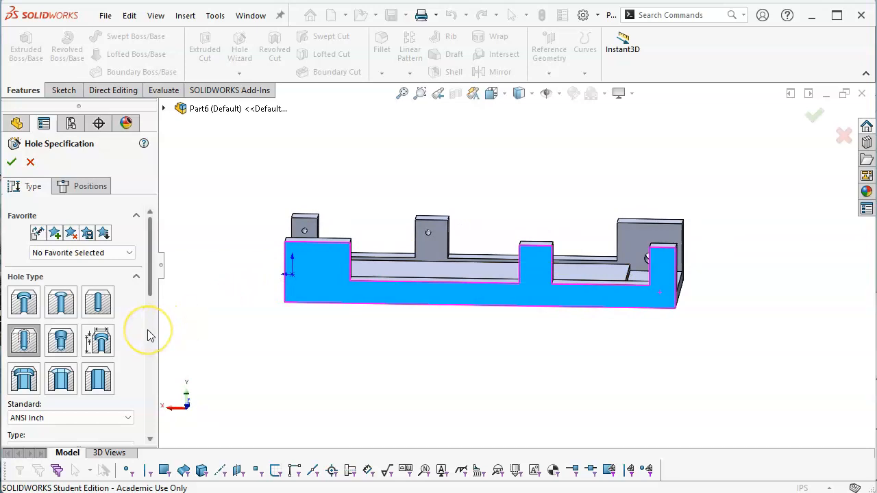
drag(150, 297, 149, 369)
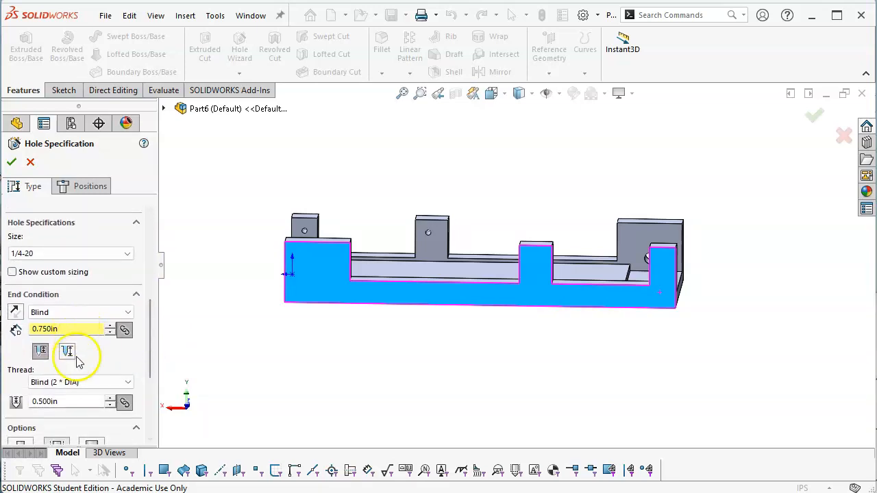
click(77, 189)
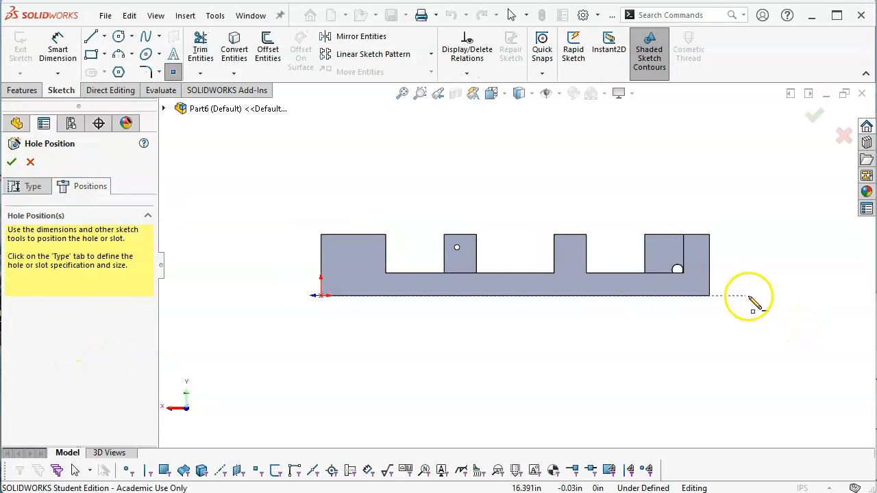
Step: Place five hole points: upper and lower ones on the narrow end post and middle post, plus one on the lower strip beside the middle post
click(691, 288)
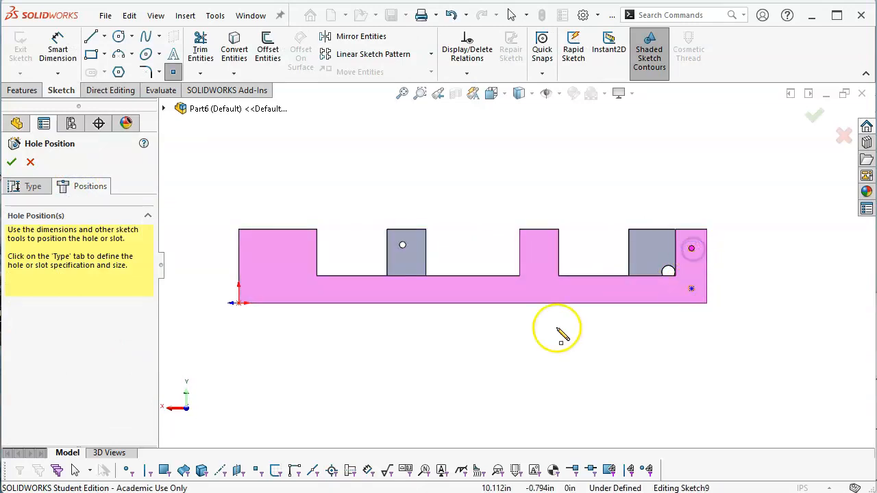
click(537, 289)
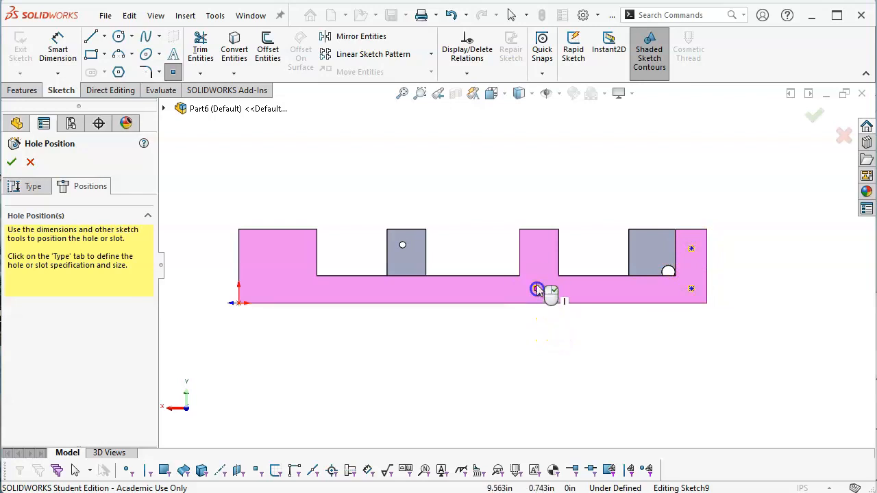
click(460, 288)
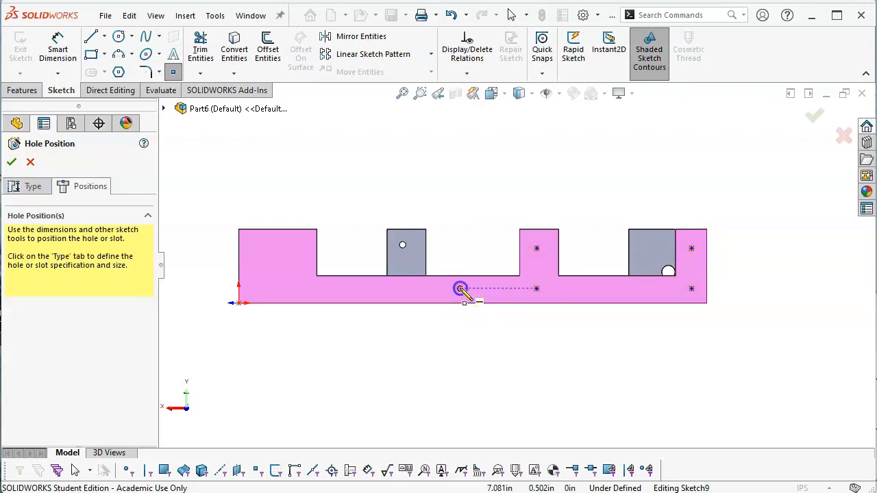
right_click(475, 192)
click(510, 200)
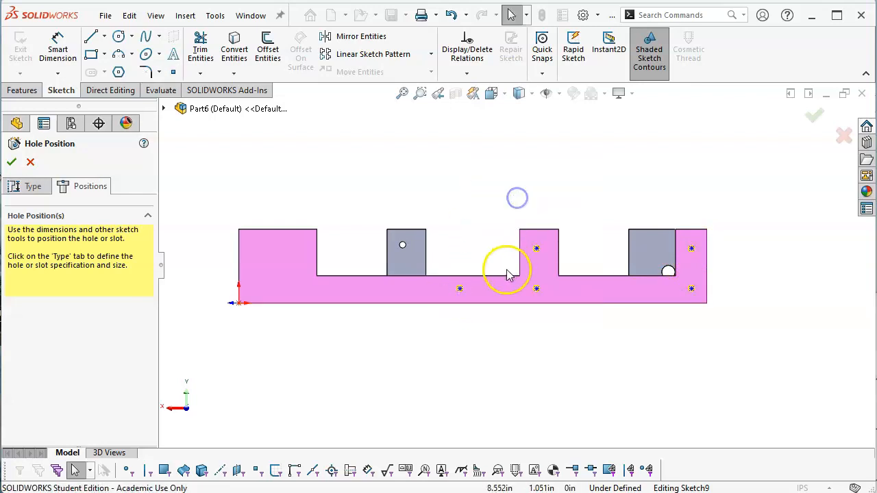
Step: Add Horizontal relations among the three lower hole points and between the two upper hole points
click(460, 289)
ctrl+click(536, 288)
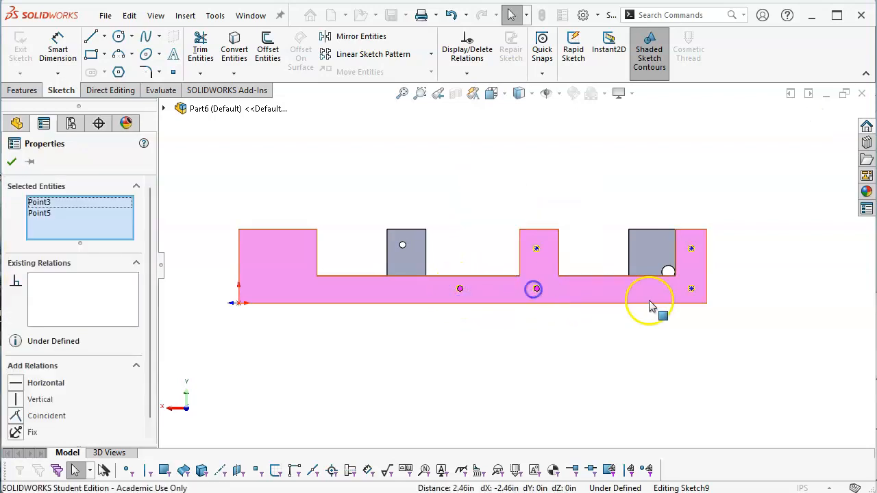
ctrl+click(691, 288)
click(731, 229)
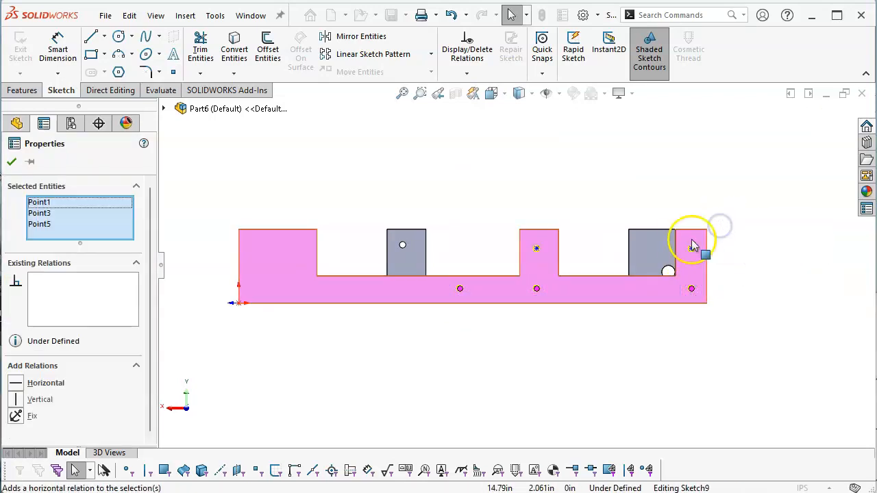
click(691, 248)
ctrl+click(536, 248)
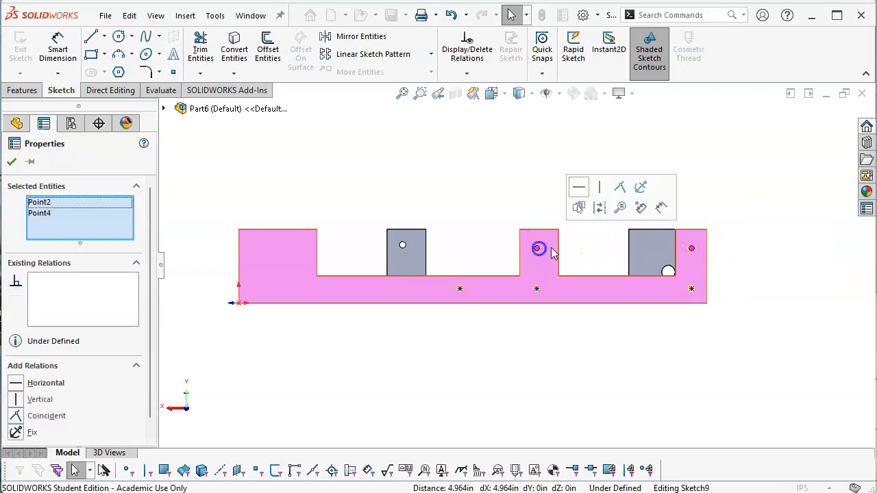
click(580, 194)
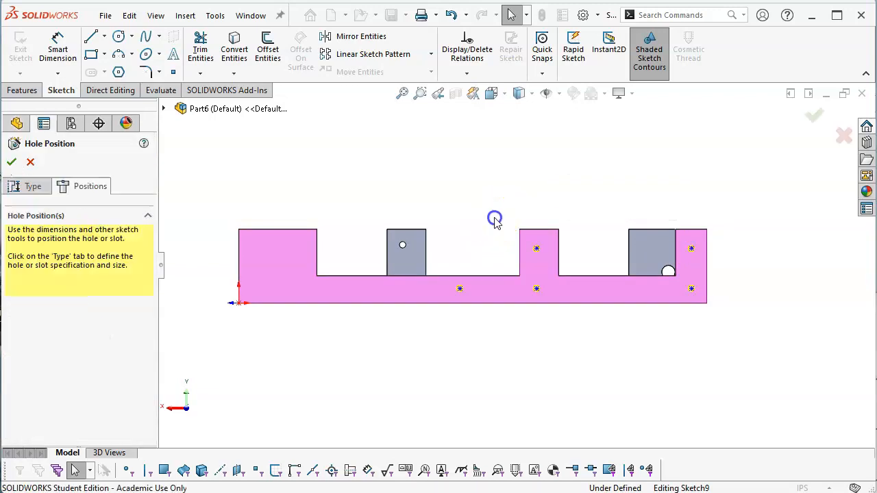
Step: Add Vertical relations between the upper and lower hole points on the middle post and on the narrow end post
click(537, 248)
ctrl+click(536, 289)
click(597, 229)
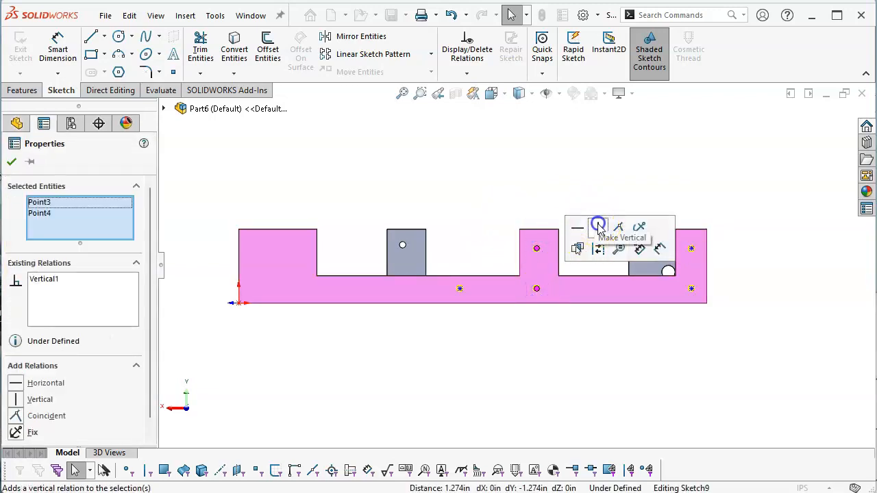
click(691, 288)
ctrl+click(691, 249)
click(754, 191)
click(784, 352)
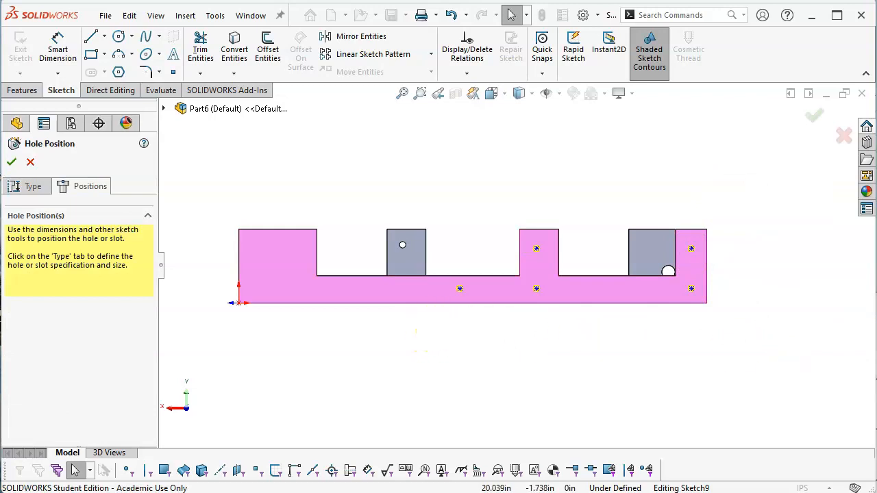
Step: Consult the Section B-B contour and hole pattern drawings in the Kindle book for the hole locations
mouse_move(876, 329)
mouse_down()
mouse_move(653, 230)
mouse_move(404, 139)
mouse_up()
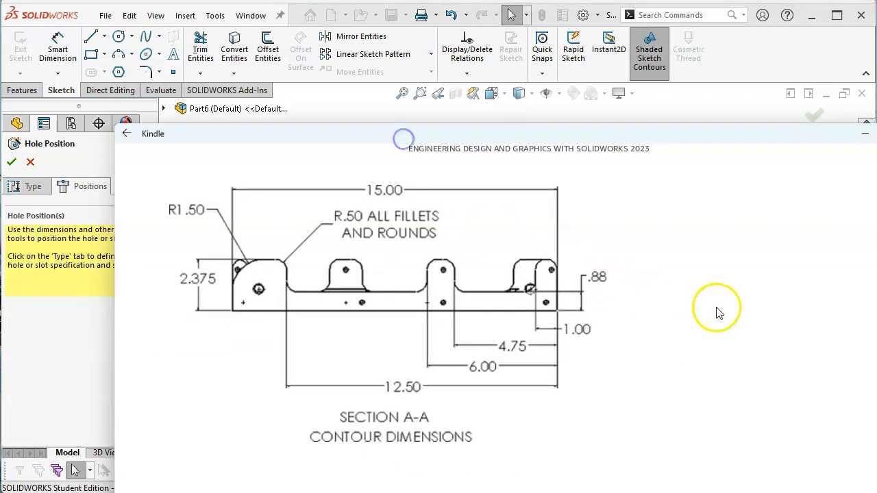
key(Right)
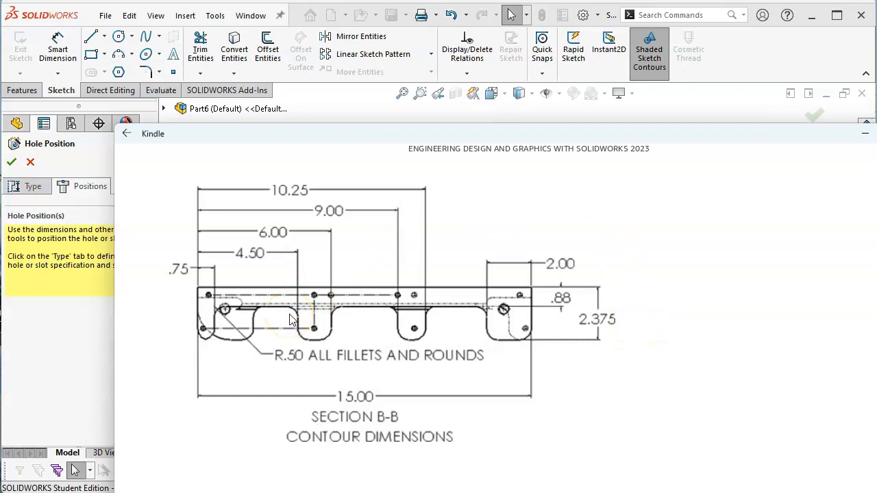
mouse_move(334, 140)
mouse_down()
mouse_move(569, 190)
mouse_move(876, 206)
mouse_move(876, 370)
mouse_move(861, 420)
mouse_up()
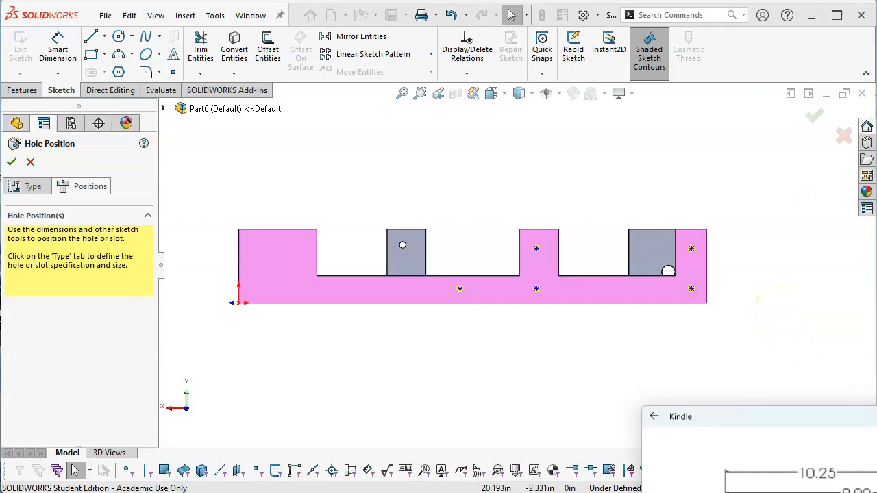
drag(876, 418, 500, 90)
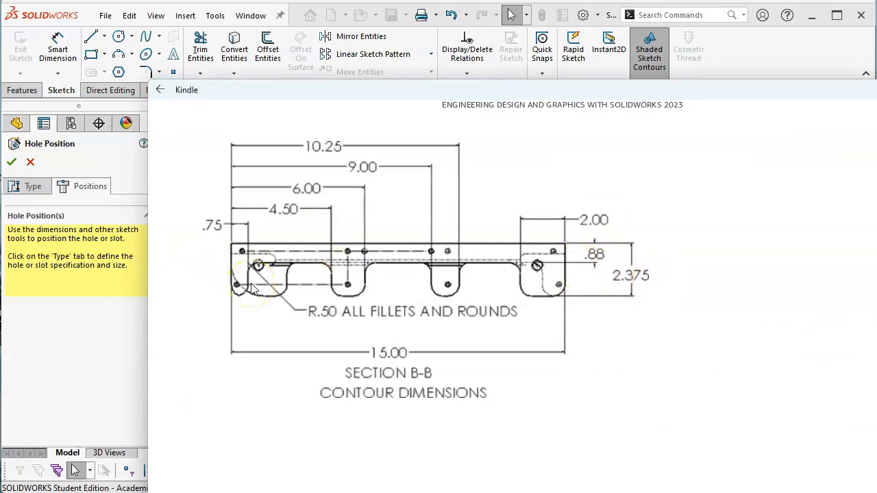
key(Right)
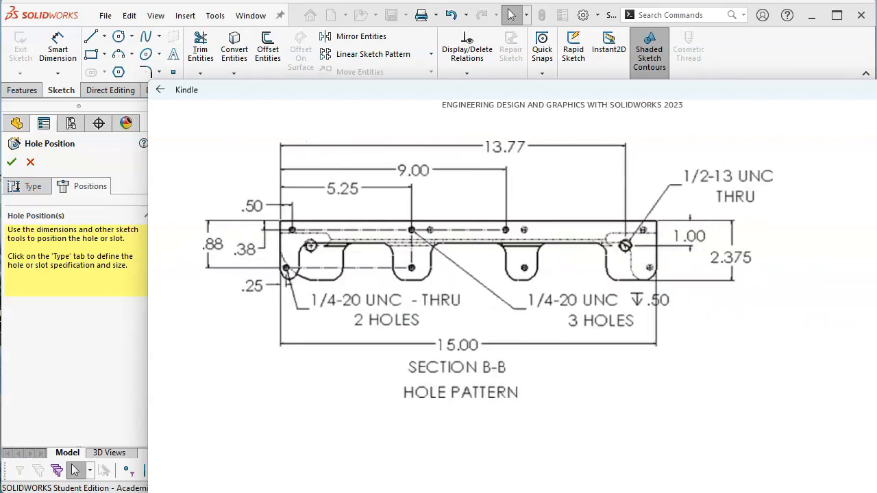
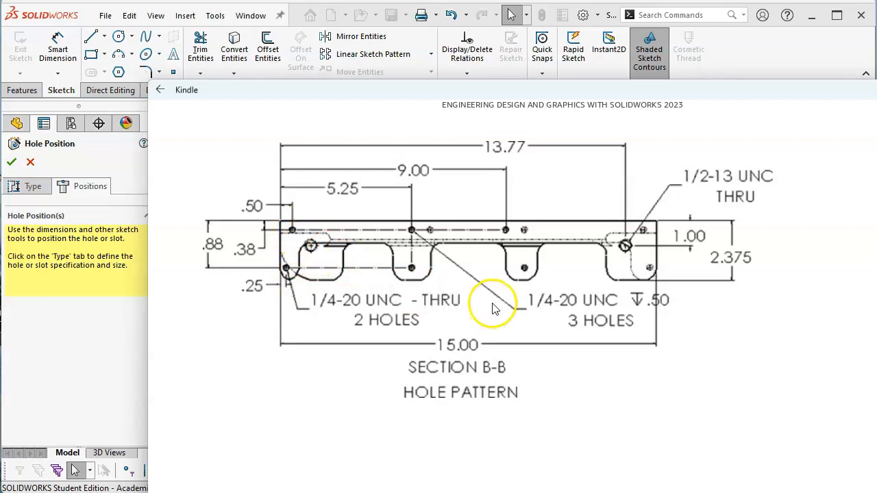
Step: Dimension the lower hole point on the narrow end post 0.5 in from the post's outer edge
drag(405, 85, 876, 398)
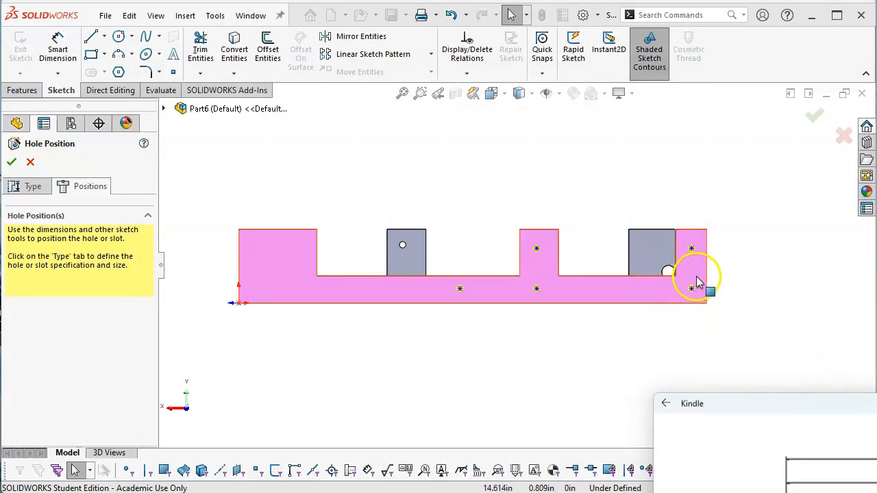
click(65, 46)
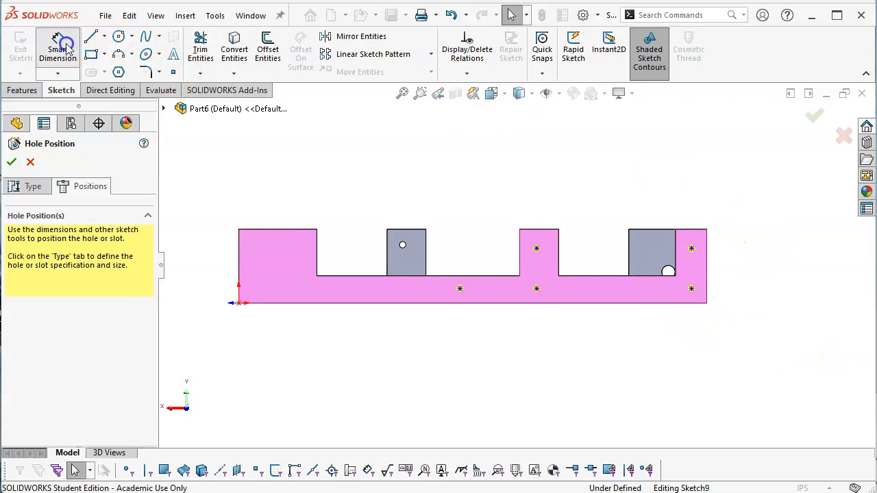
click(708, 295)
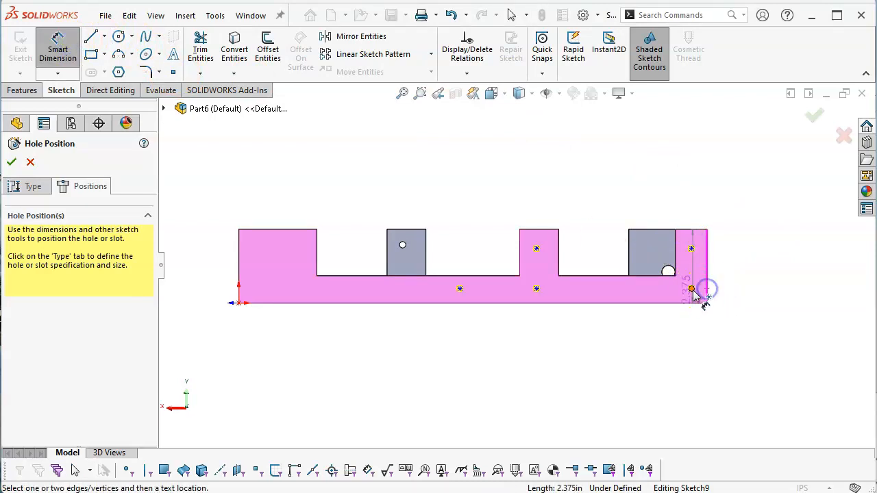
click(692, 289)
click(735, 327)
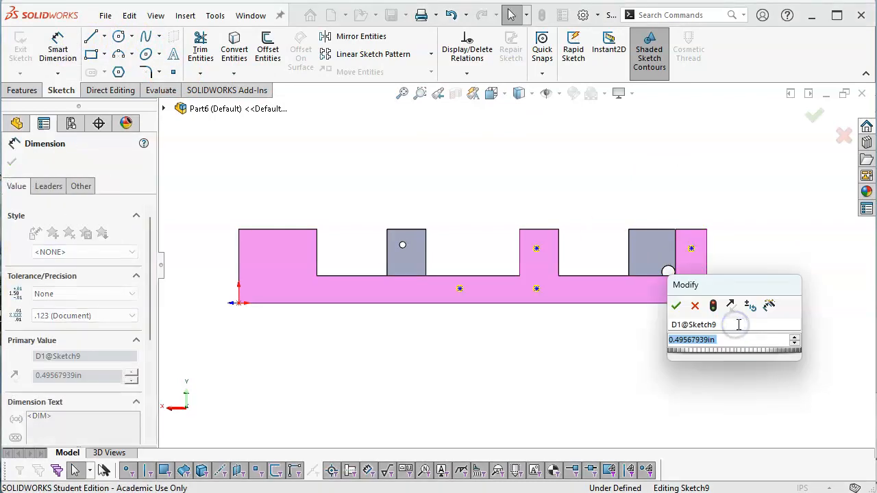
text(.5)
key(Return)
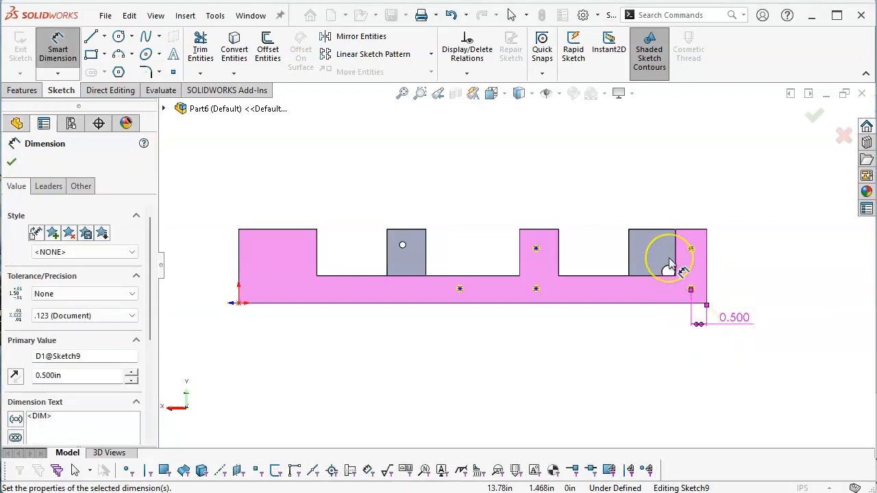
Step: Dimension the lower hole point on the middle post 5.25 in from the narrow end post's outer edge
click(709, 281)
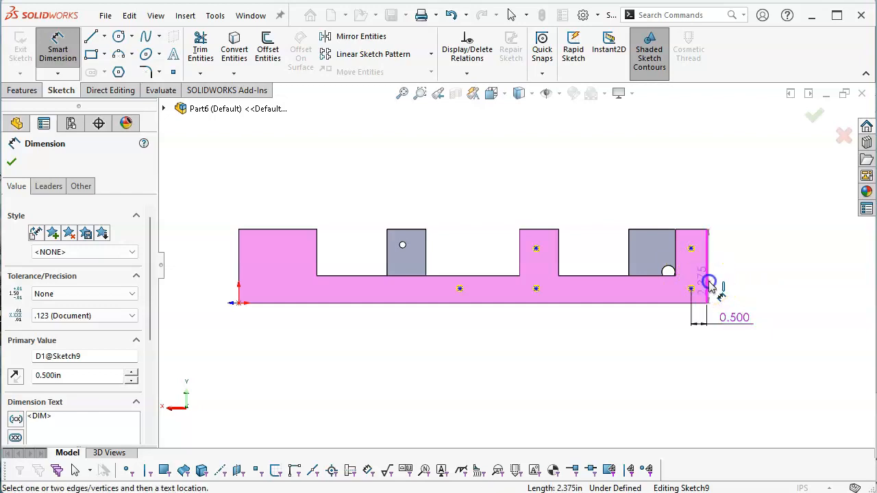
click(536, 288)
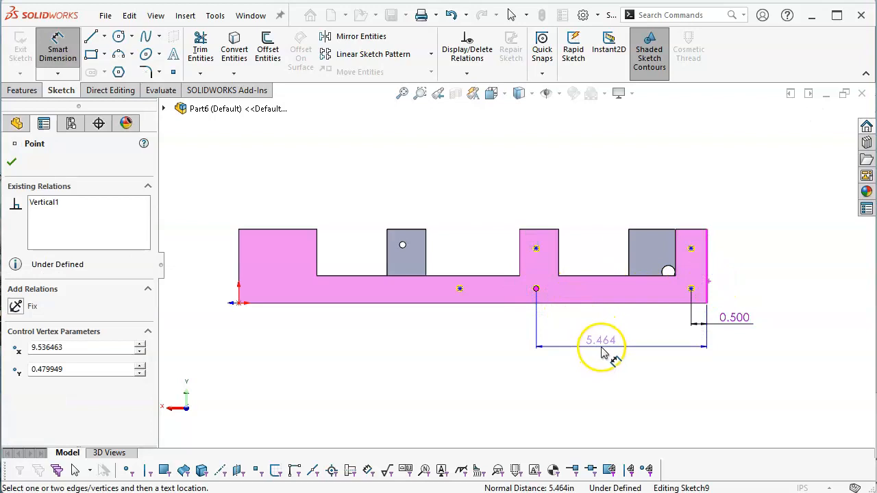
click(600, 357)
text(5.25)
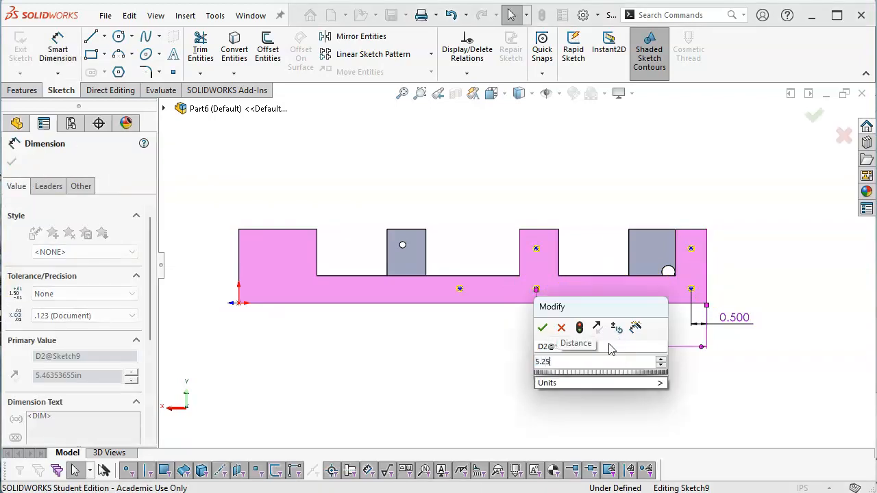
key(Return)
Step: Dimension the hole point on the lower strip 9 in from the narrow end post's outer edge
click(708, 294)
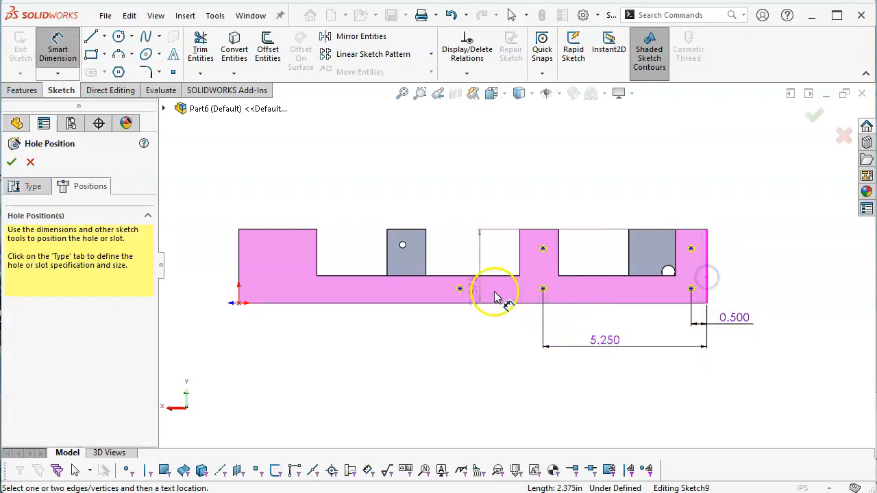
click(460, 288)
click(621, 381)
text(9)
key(Return)
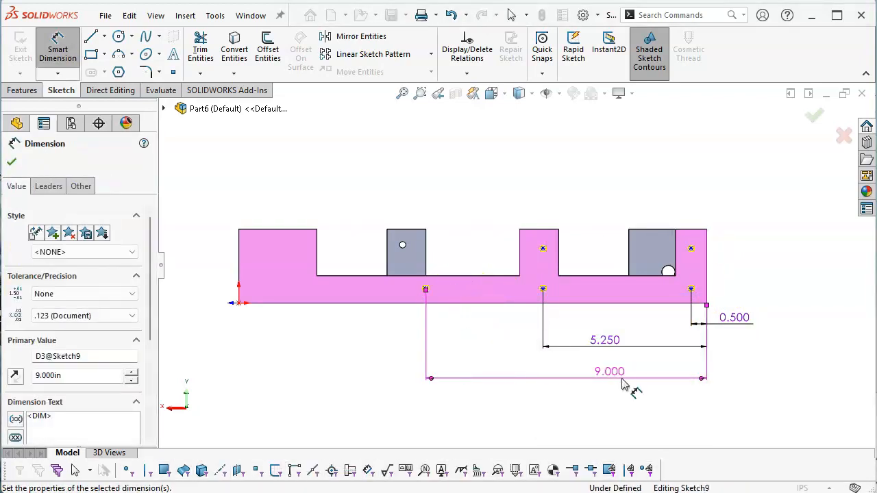
Step: Dimension the narrow end post's lower hole point 0.375 in above the part's long base edge
click(691, 288)
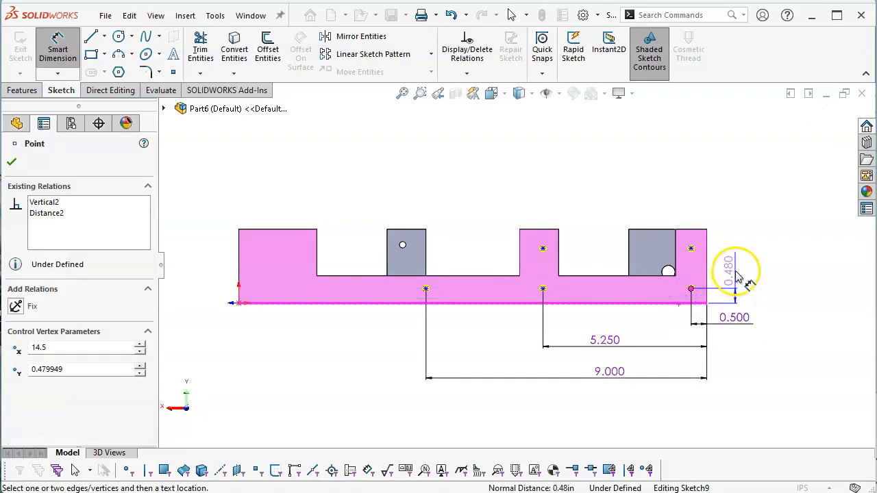
click(735, 270)
text(.375)
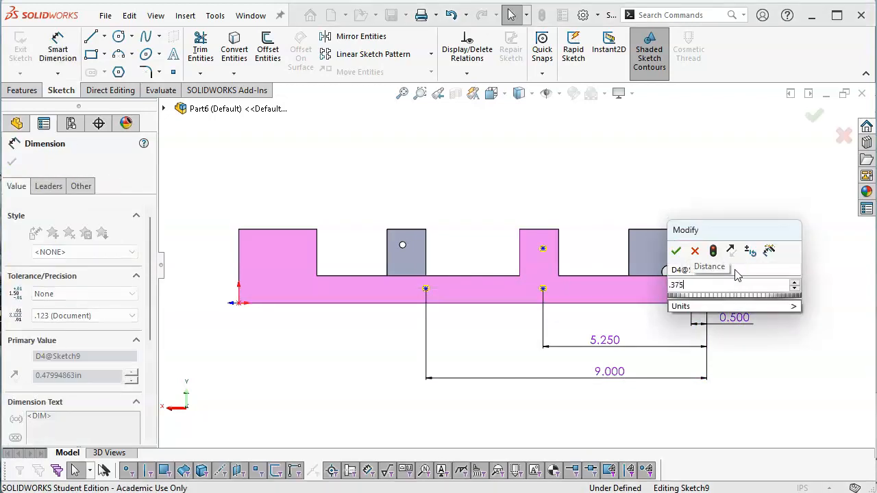
key(Return)
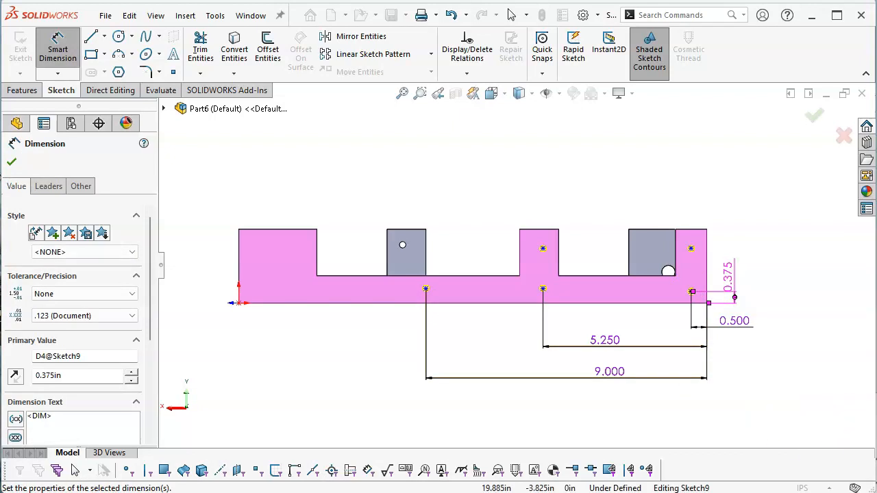
Step: Dimension the narrow end post's upper hole point 1.88 in above the base edge and check the height against the Section B-B drawing in Kindle
click(691, 248)
click(766, 278)
text(1.)
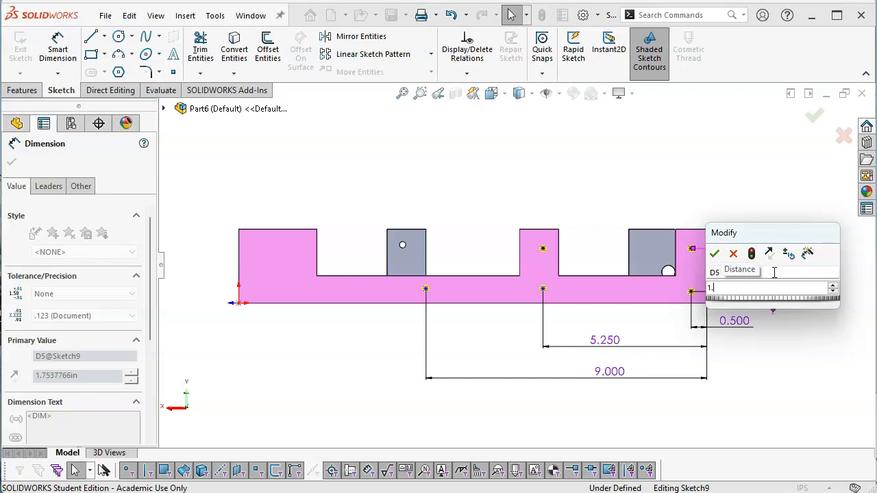
text(88)
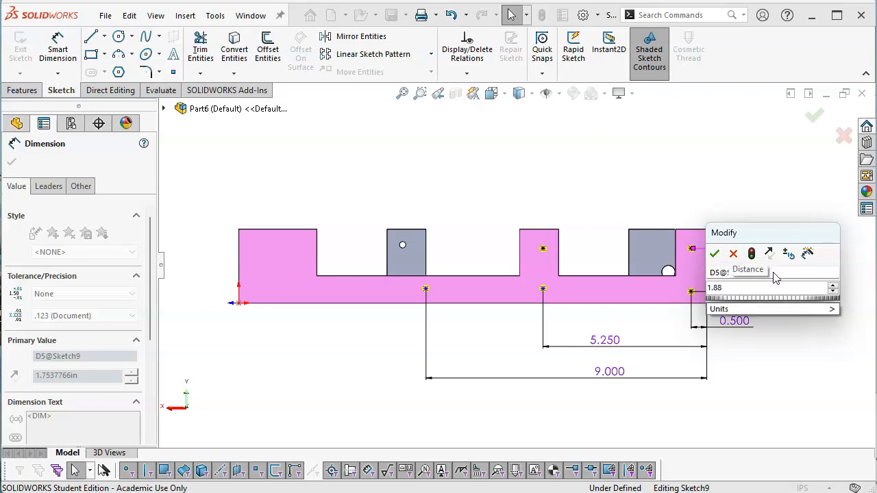
key(Return)
mouse_move(709, 490)
mouse_down()
mouse_move(687, 239)
mouse_move(664, 204)
mouse_up()
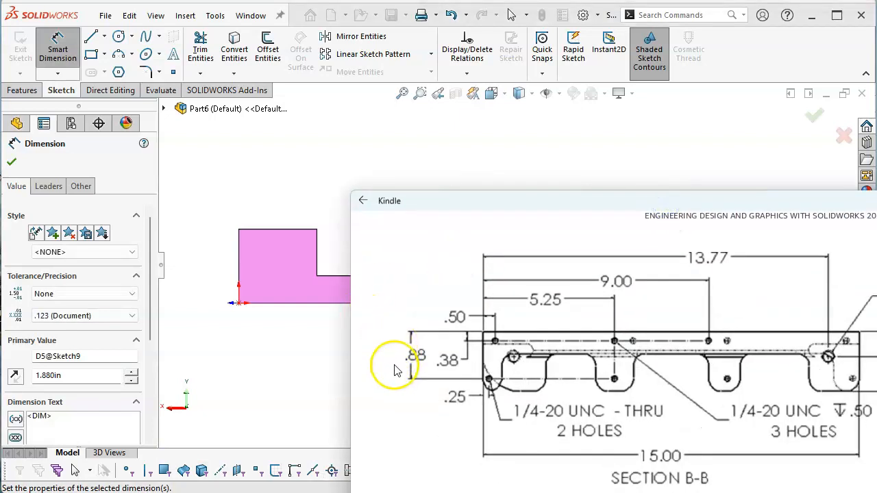
drag(876, 199, 816, 191)
mouse_move(715, 196)
mouse_down()
mouse_move(850, 446)
mouse_move(871, 466)
mouse_up()
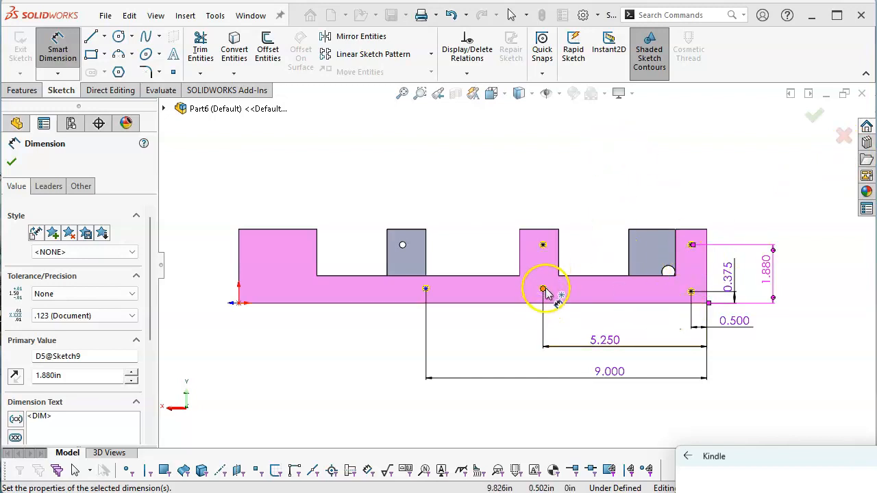
Step: Add a Horizontal relation among the three lower hole points and accept the 1/4-20 tapped hole positions
click(597, 196)
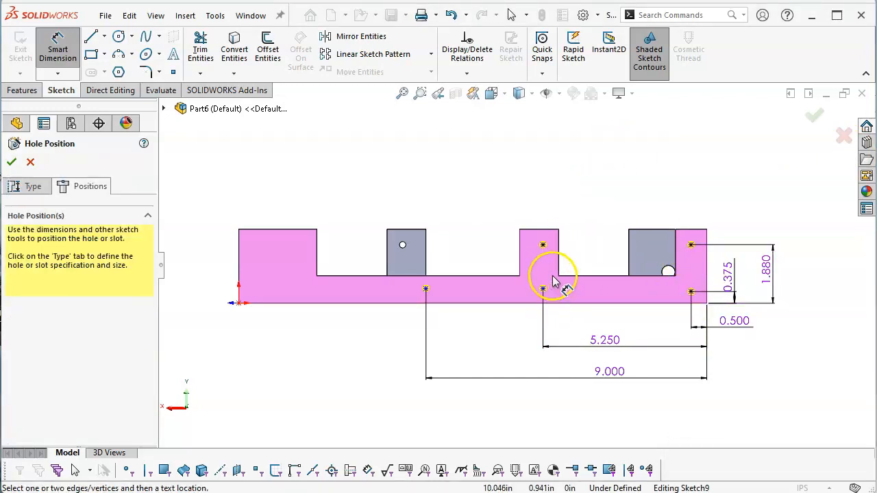
key(Escape)
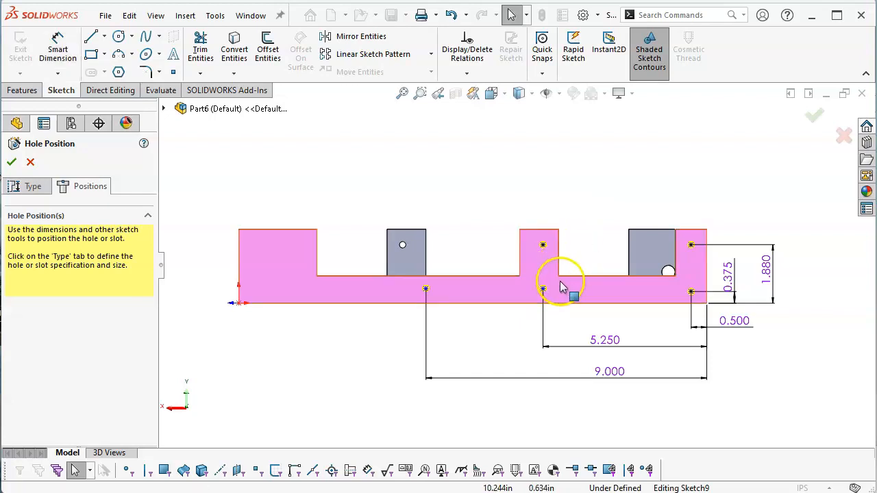
mouse_move(544, 290)
mouse_down()
mouse_move(542, 313)
mouse_move(543, 291)
mouse_up()
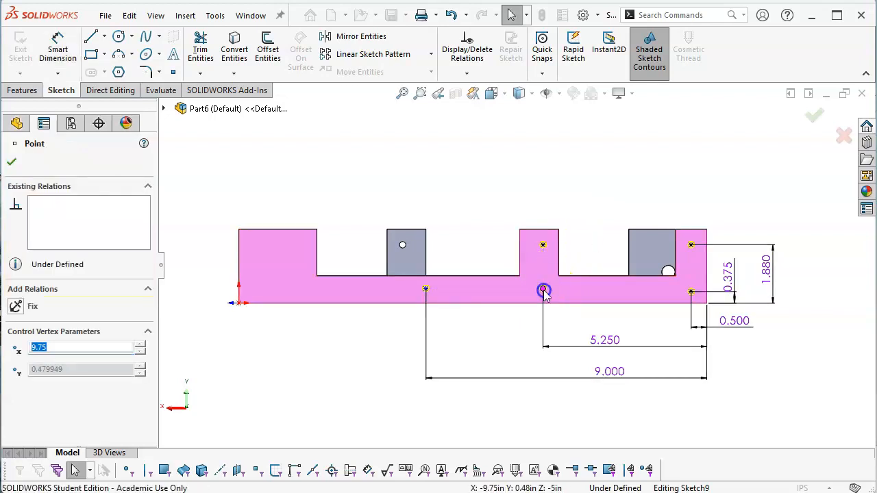
click(690, 292)
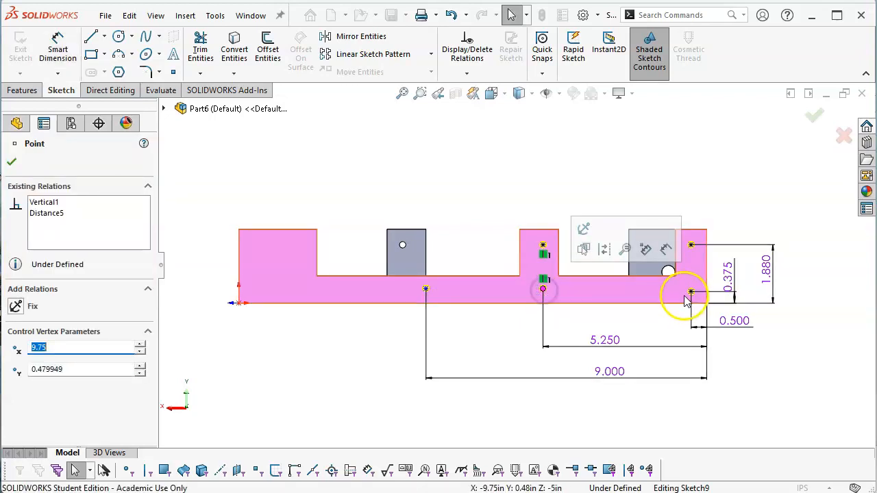
ctrl+click(544, 291)
ctrl+click(426, 291)
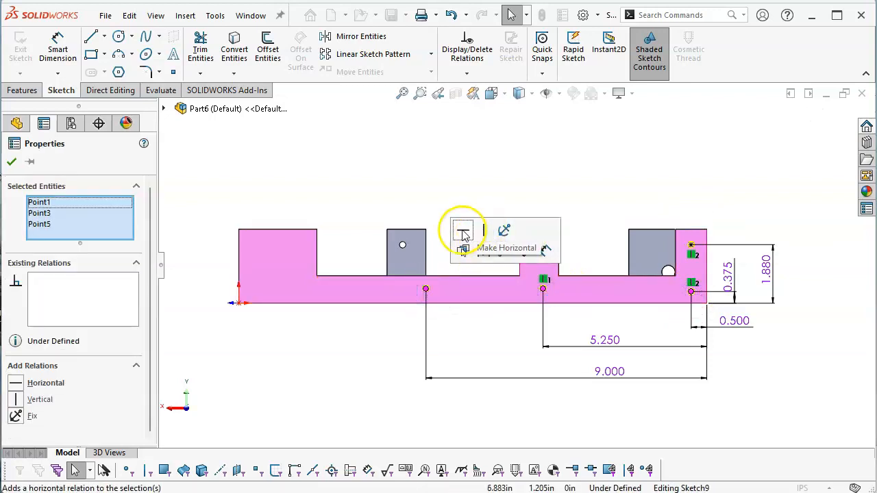
click(463, 235)
click(489, 163)
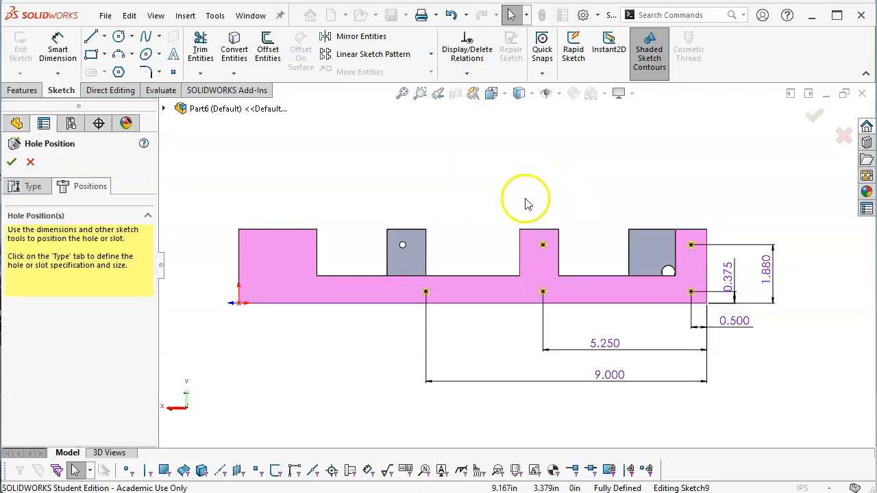
click(814, 116)
Step: Start a Hole Wizard tapped hole on the front face with size 1/2-13 and end condition Up To Next
click(280, 276)
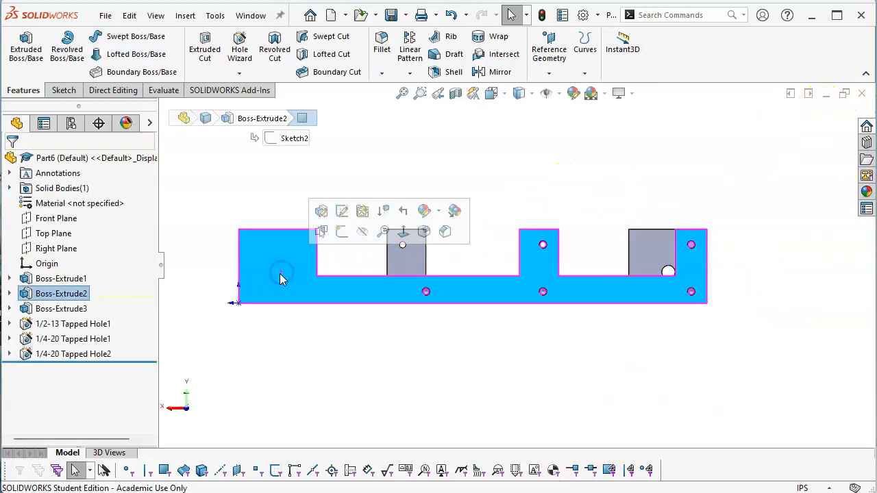
click(239, 48)
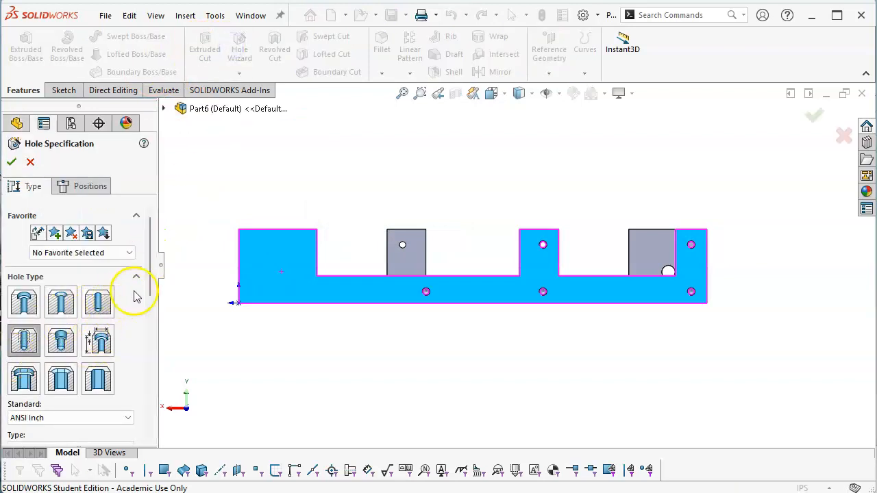
drag(149, 293, 141, 376)
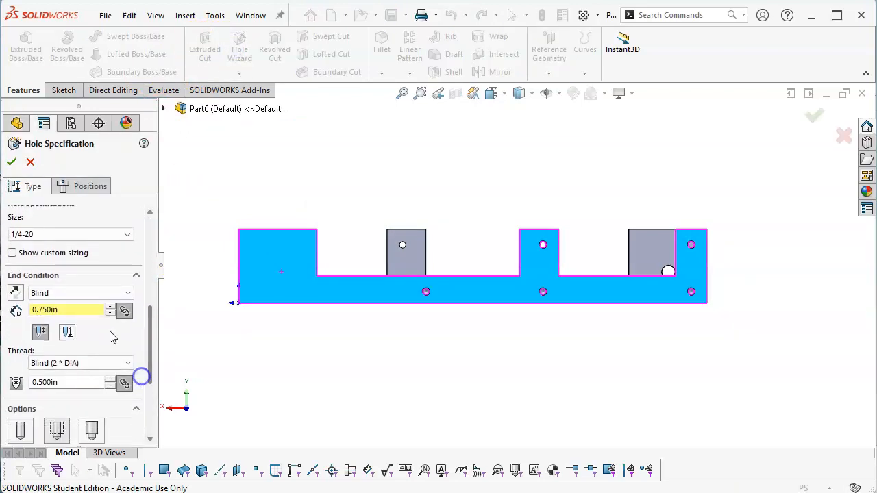
click(65, 235)
click(62, 337)
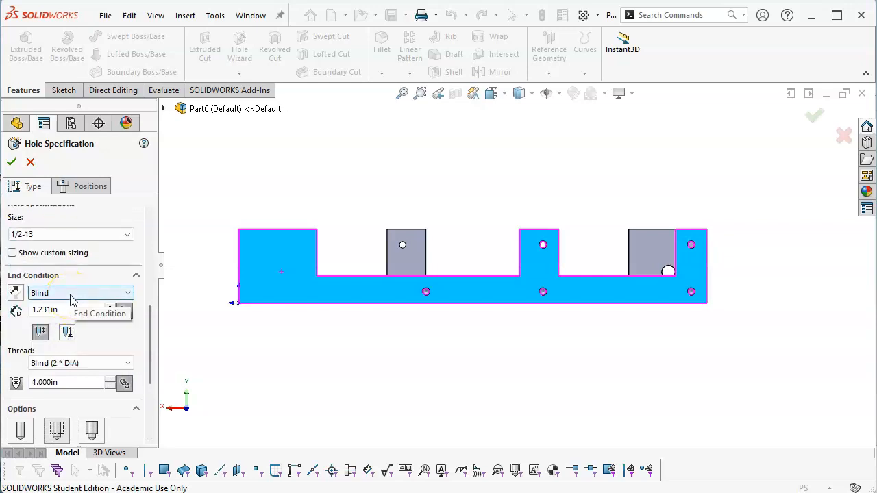
click(71, 295)
click(67, 324)
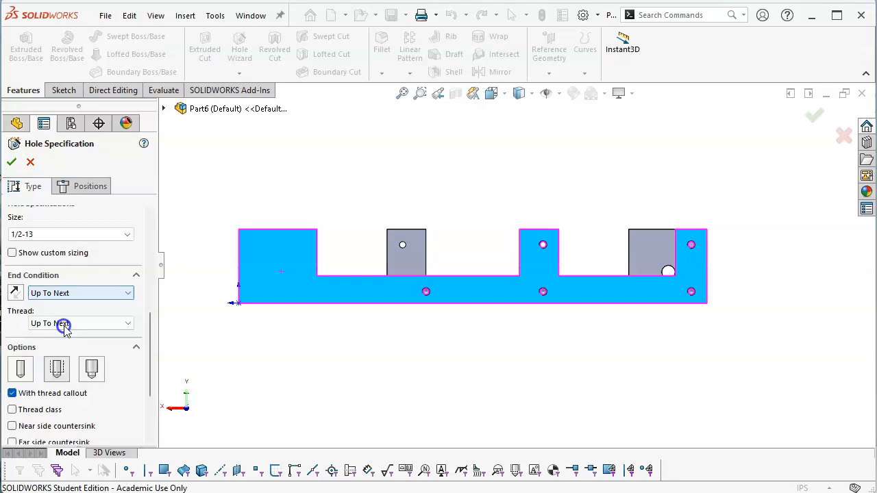
Step: Place one 1/2-13 hole point on the wide end block of the front face and finish placing points
click(81, 186)
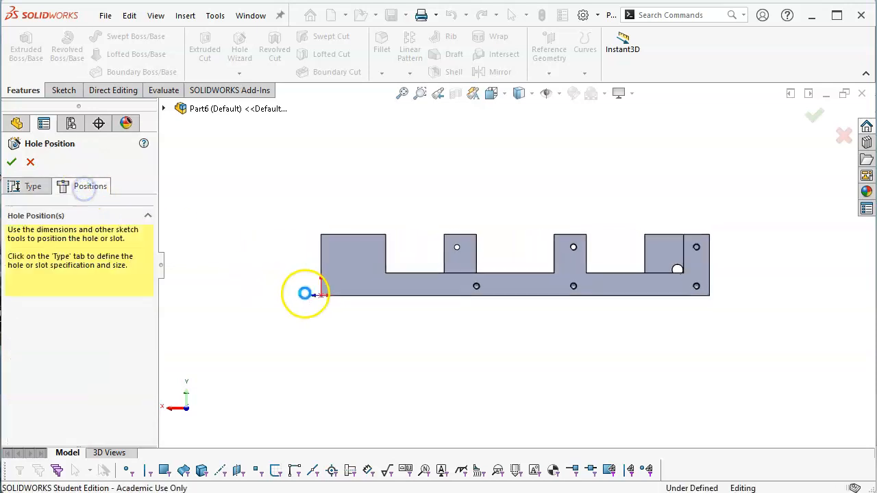
click(336, 270)
scroll(357, 285, down, 3)
right_click(478, 159)
click(541, 171)
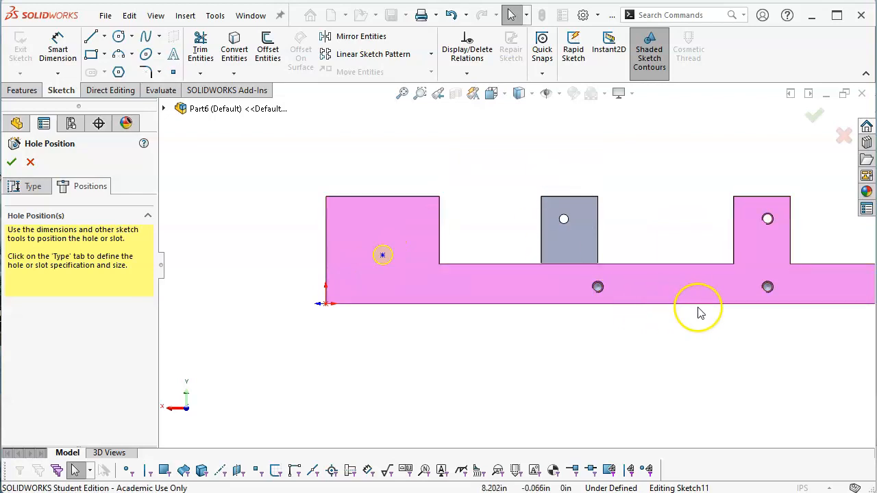
Step: Dimension the 1/2-13 hole point 13.77 in from the narrow end post's outer edge
scroll(754, 288, up, 2)
scroll(802, 257, down, 2)
click(58, 45)
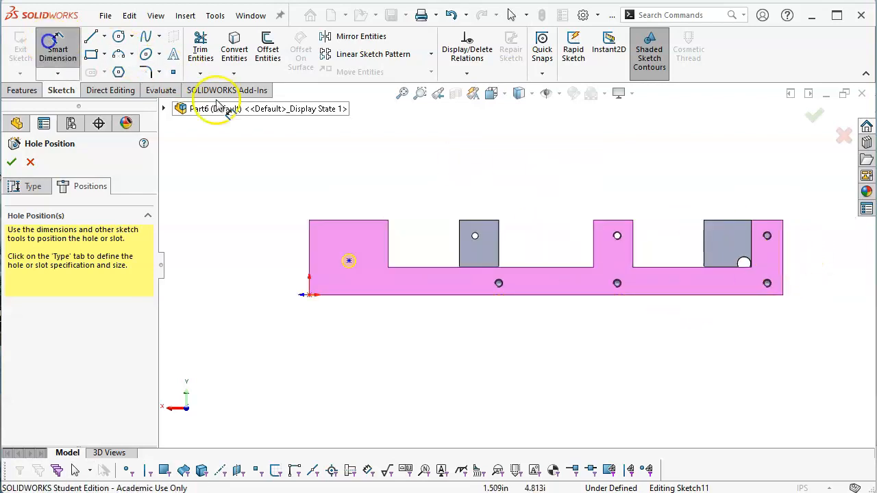
click(785, 266)
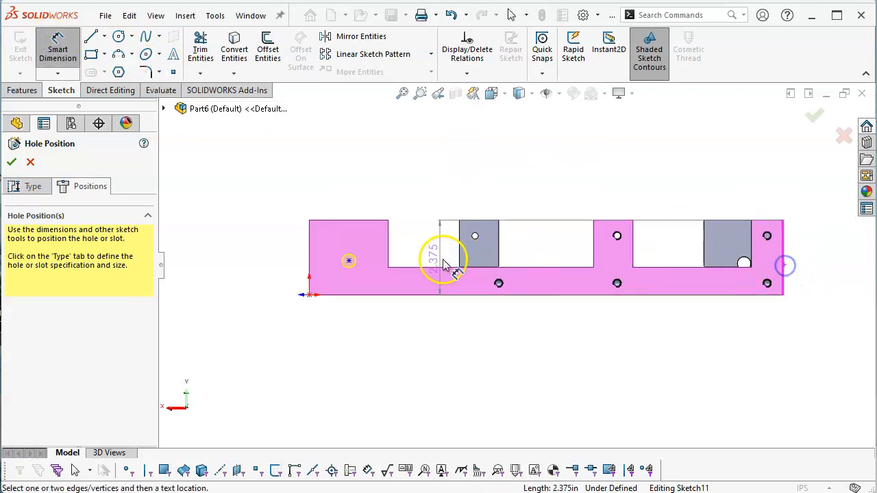
click(350, 262)
click(582, 346)
text(13.77)
key(Return)
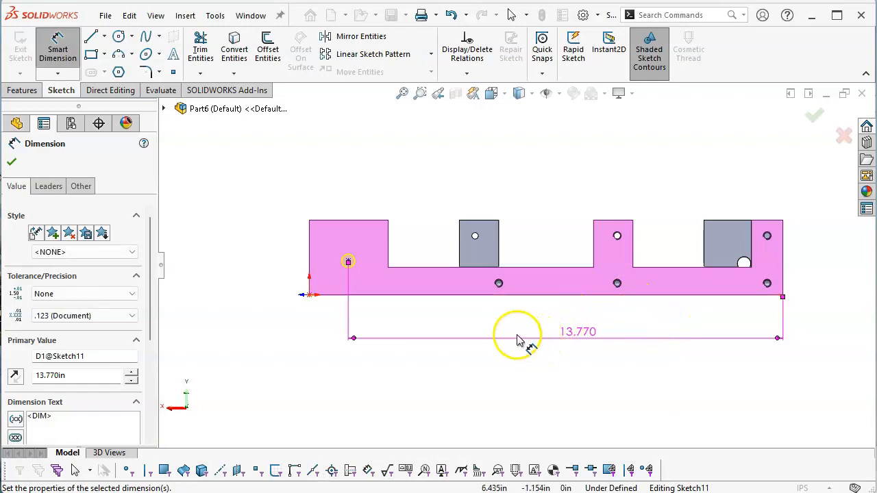
Step: Dimension the 1/2-13 hole point 1 in above the part's long base edge
click(408, 297)
click(348, 262)
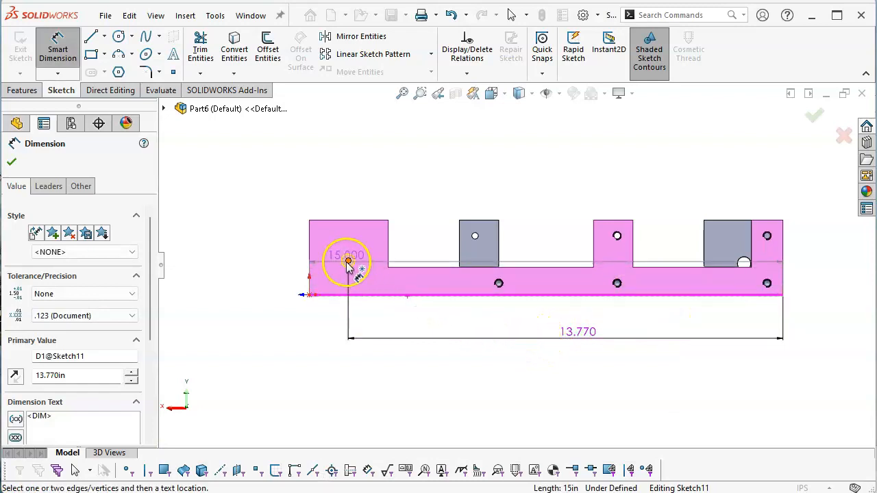
click(273, 334)
text(1)
key(Return)
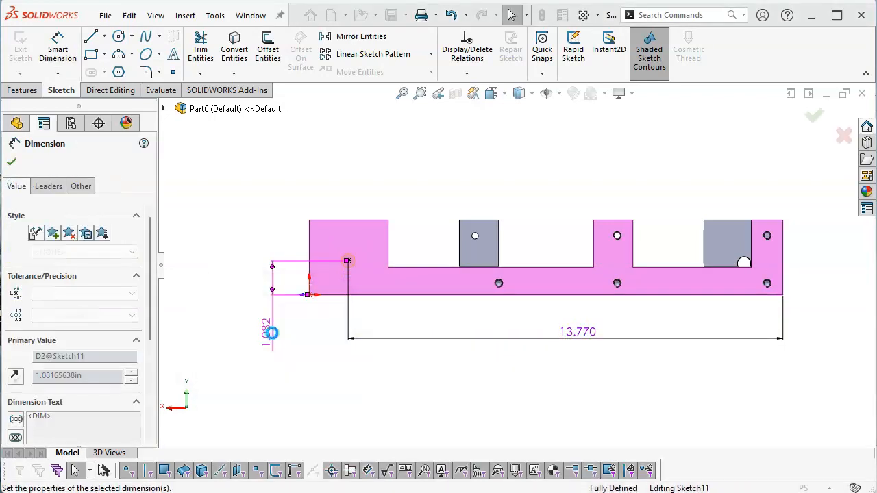
Step: Finish positioning the 1/2-13 hole point and create the tapped hole in the wide end block
right_click(729, 137)
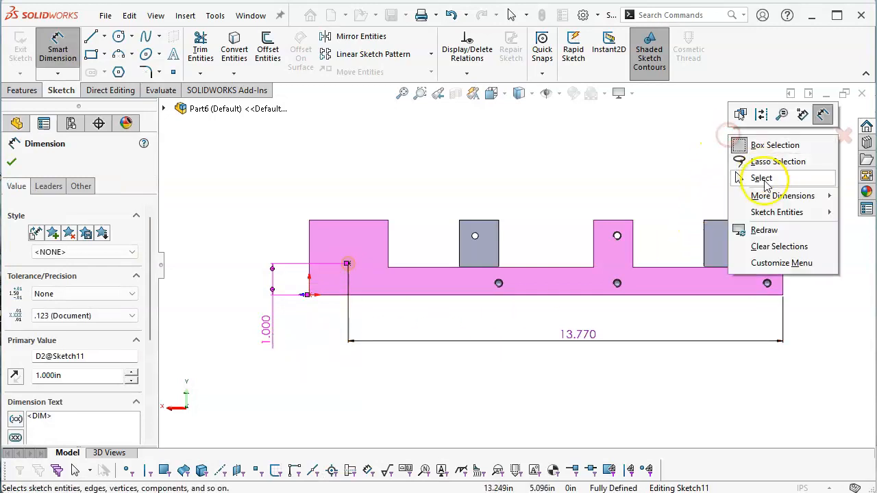
click(761, 180)
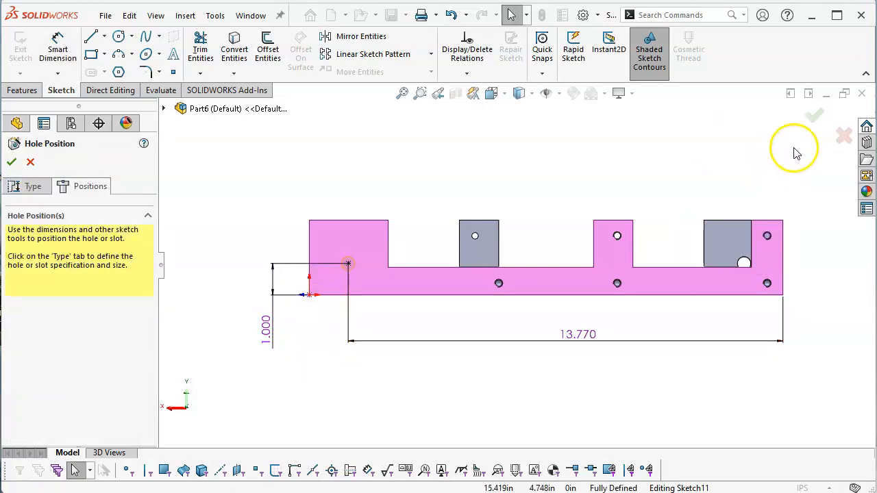
click(816, 119)
middle_drag(500, 214, 539, 273)
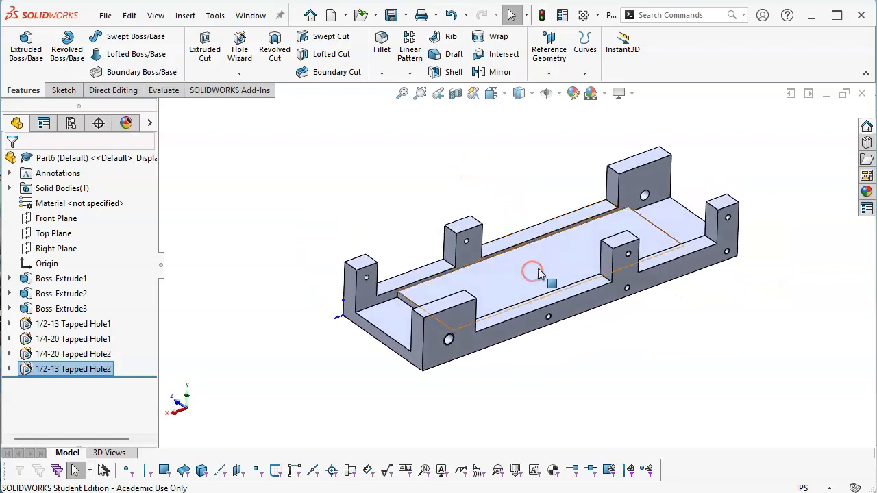
Step: Examine the book's Section A-A and Section B-B contour drawings in Kindle for the fillet and round radii
drag(876, 487, 515, 105)
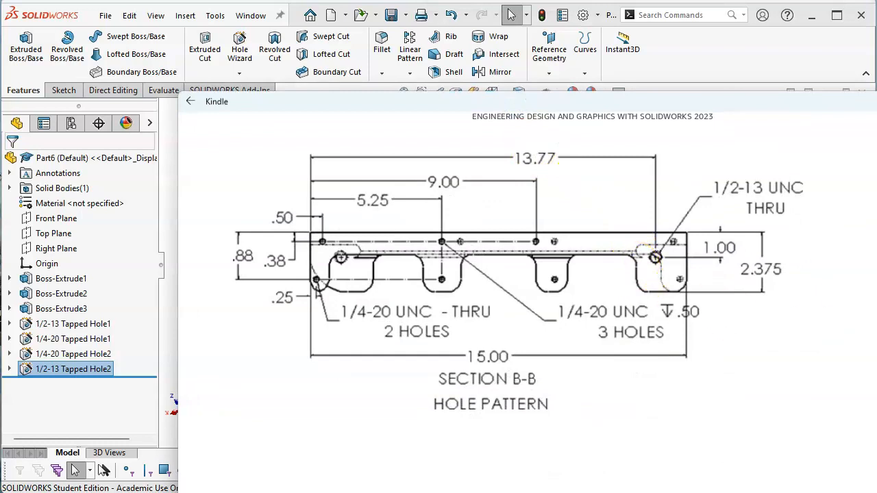
key(Right)
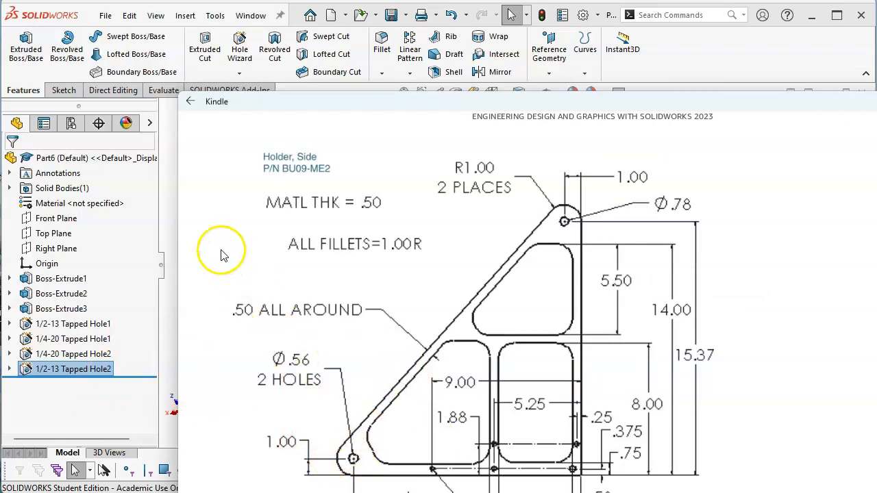
click(200, 311)
click(200, 311)
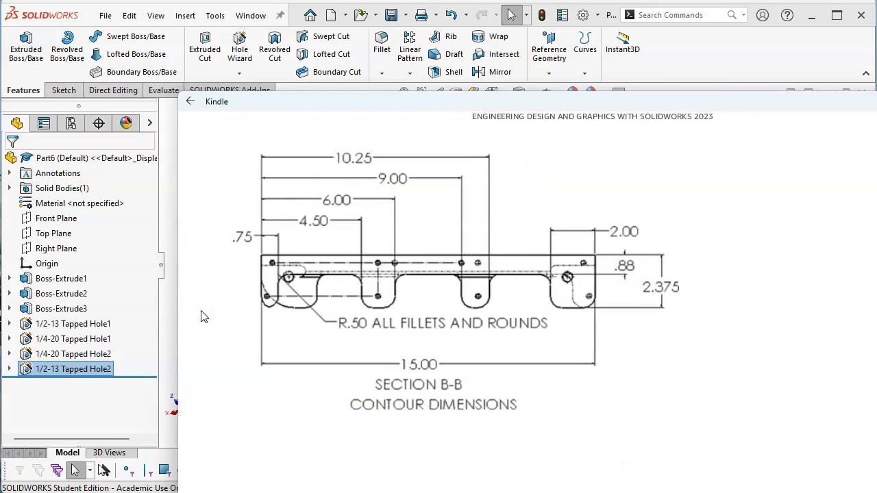
click(201, 314)
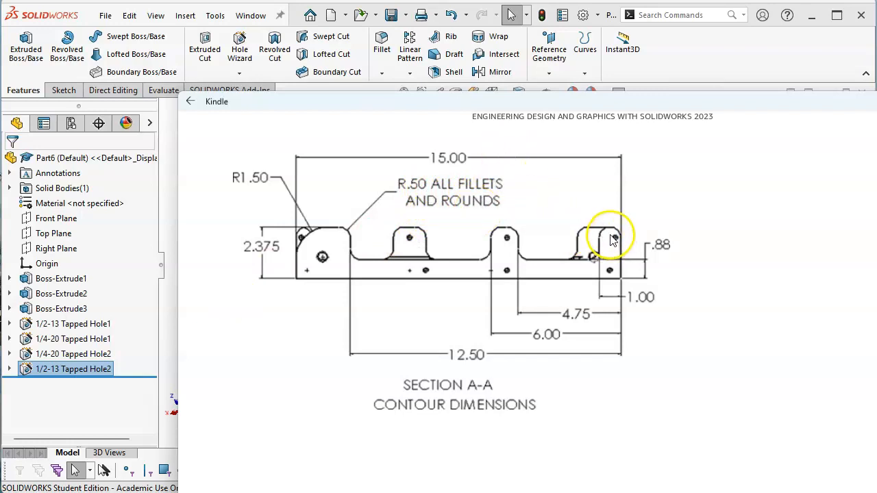
drag(539, 101, 876, 452)
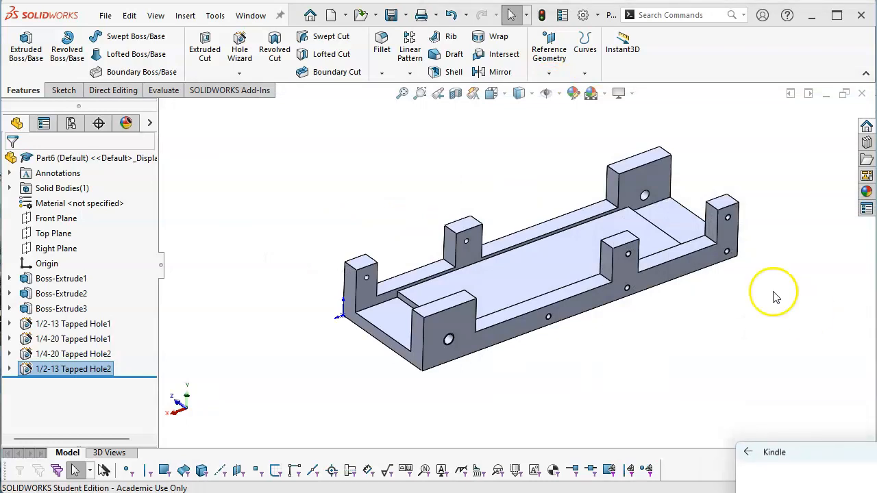
Step: Start a 0.5 in fillet on one top edge each of the front narrow end post and rear wide block, plus that post's base edge
click(713, 209)
ctrl+click(612, 170)
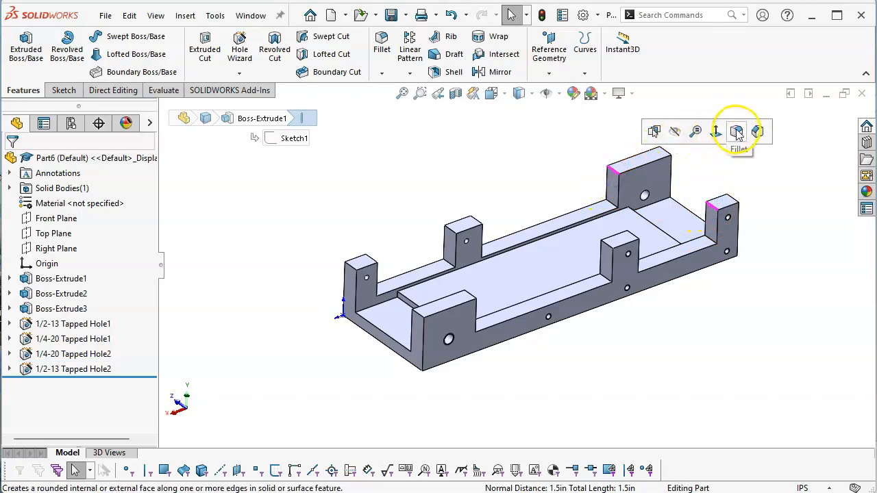
click(737, 131)
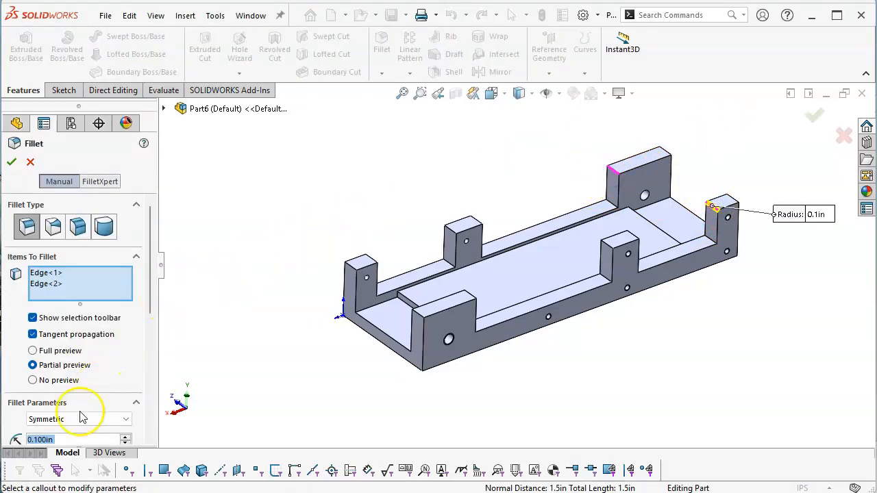
text(.5)
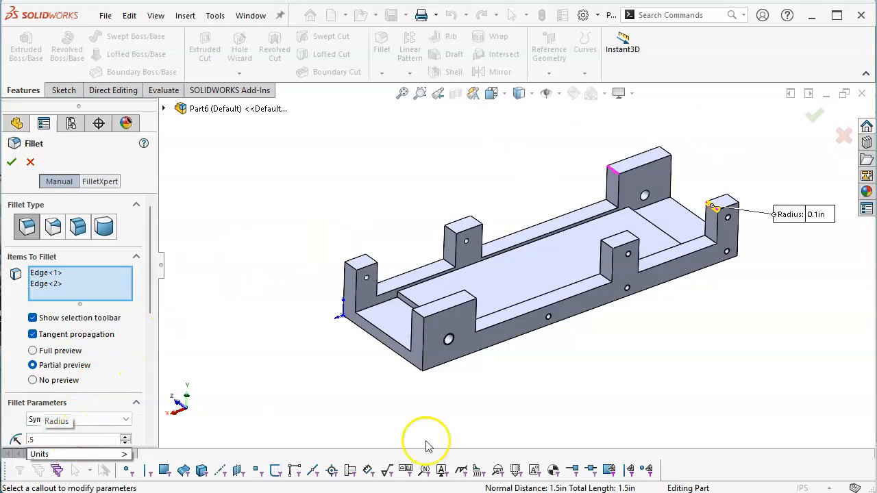
click(709, 241)
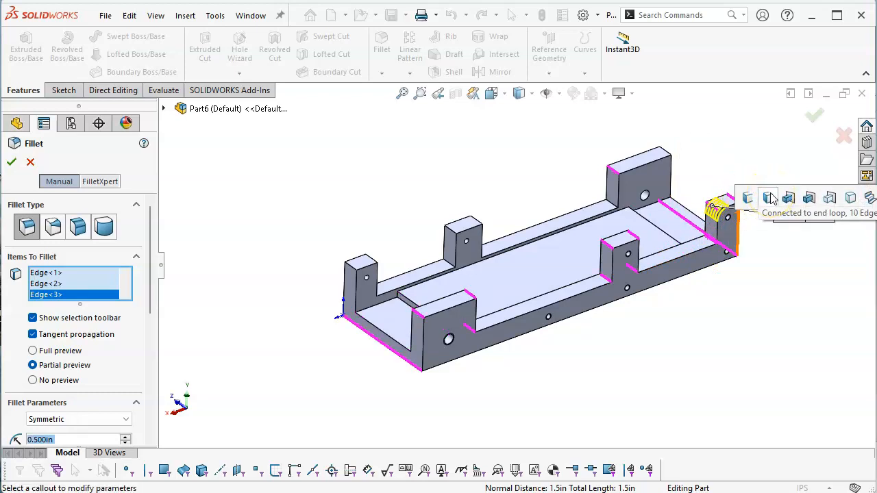
click(788, 198)
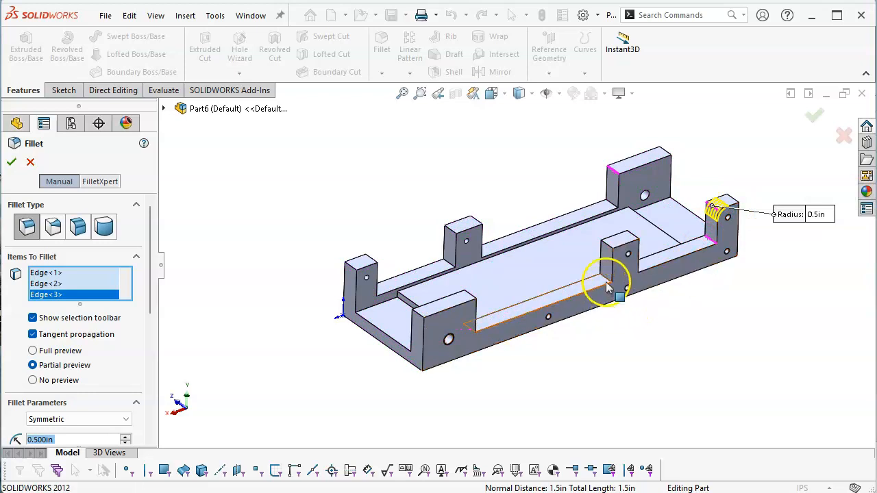
Step: Add both top edges and one base edge of each middle post, front and rear, to the fillet
click(609, 257)
click(628, 243)
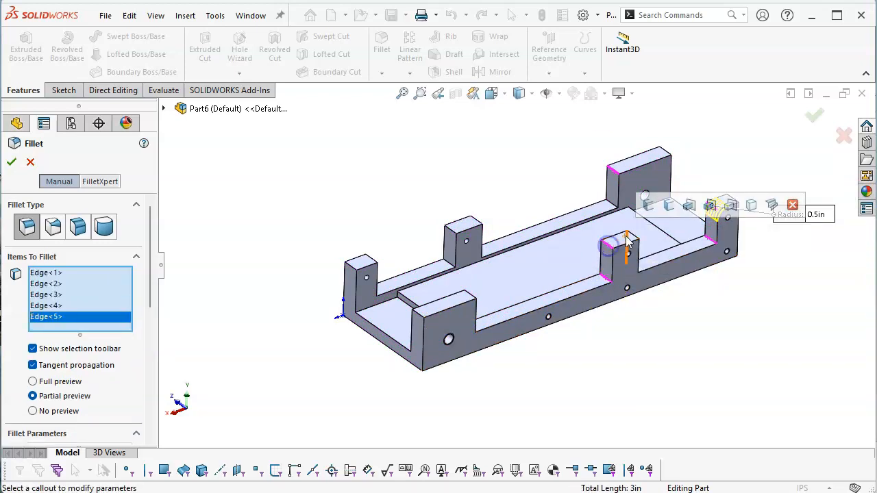
click(715, 208)
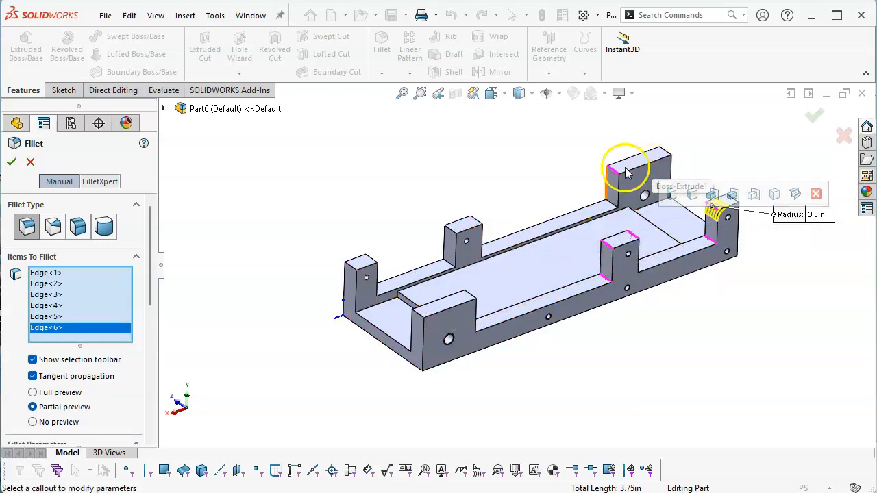
click(476, 218)
click(453, 229)
click(461, 223)
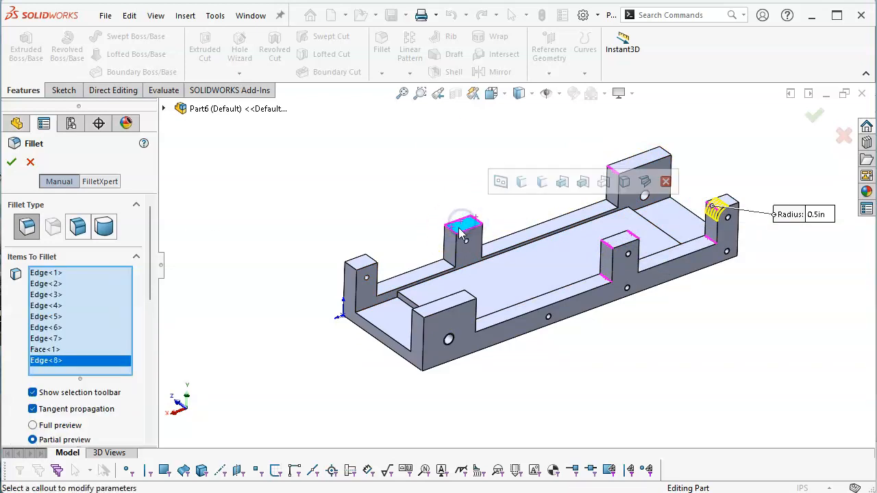
click(460, 233)
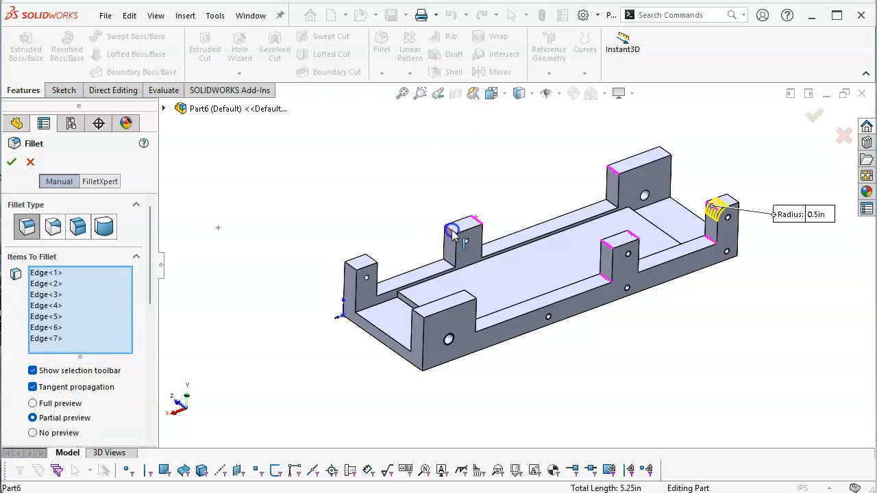
click(453, 264)
scroll(473, 257, down, 5)
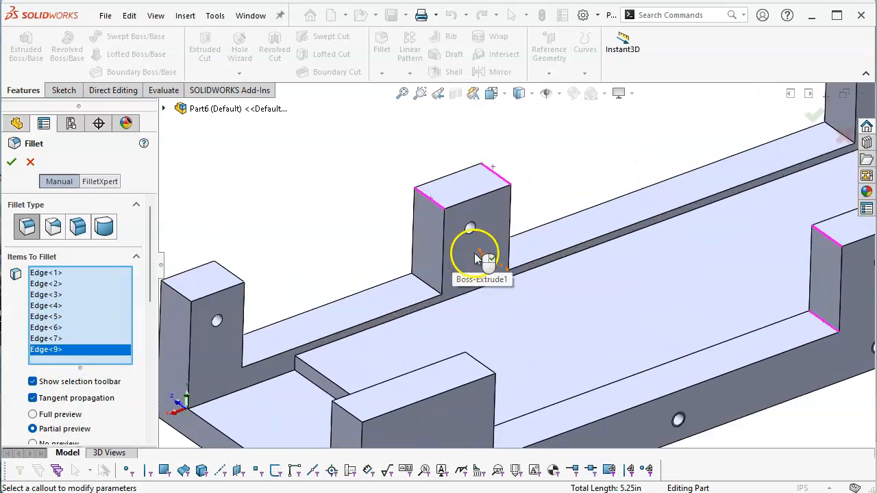
click(430, 287)
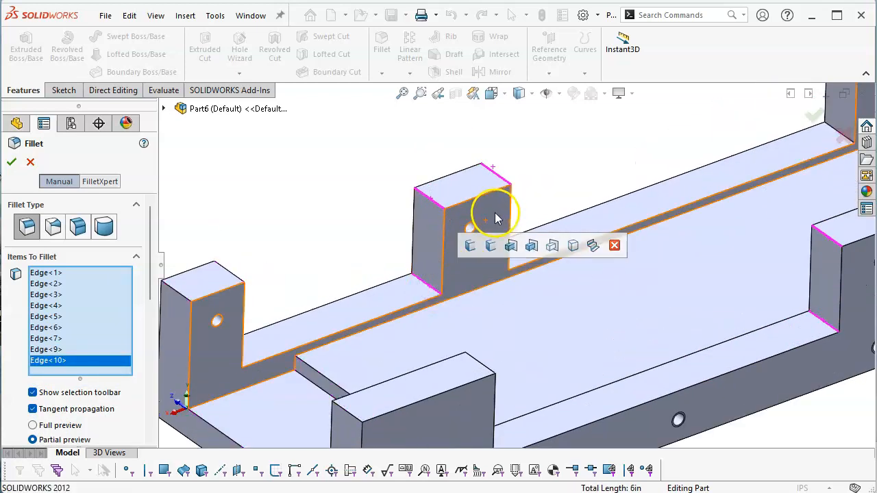
Step: Add both top edges of the rear narrow end post and of the front wide end block to the fillet
scroll(349, 257, up, 1)
scroll(295, 267, down, 1)
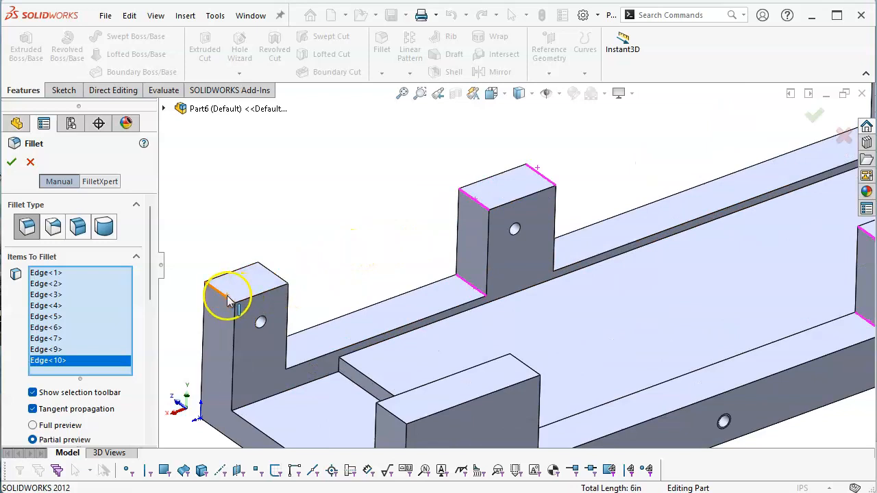
click(229, 298)
click(279, 281)
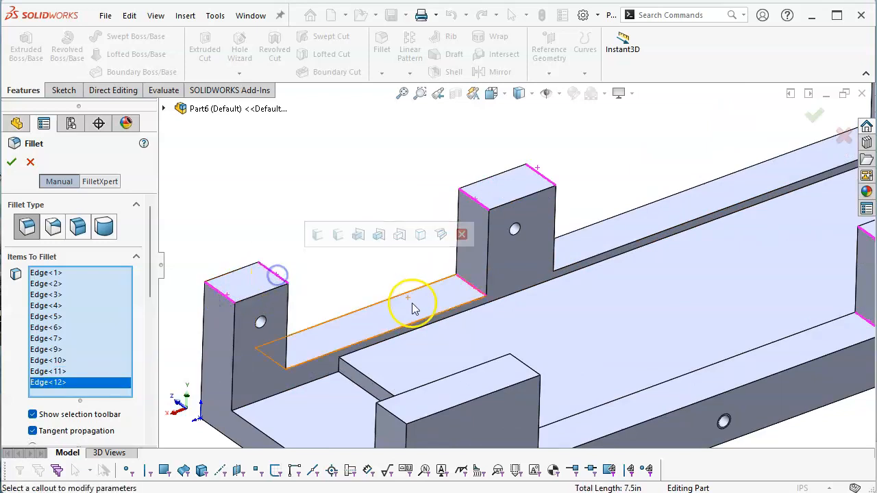
scroll(455, 348, up, 3)
scroll(466, 329, down, 2)
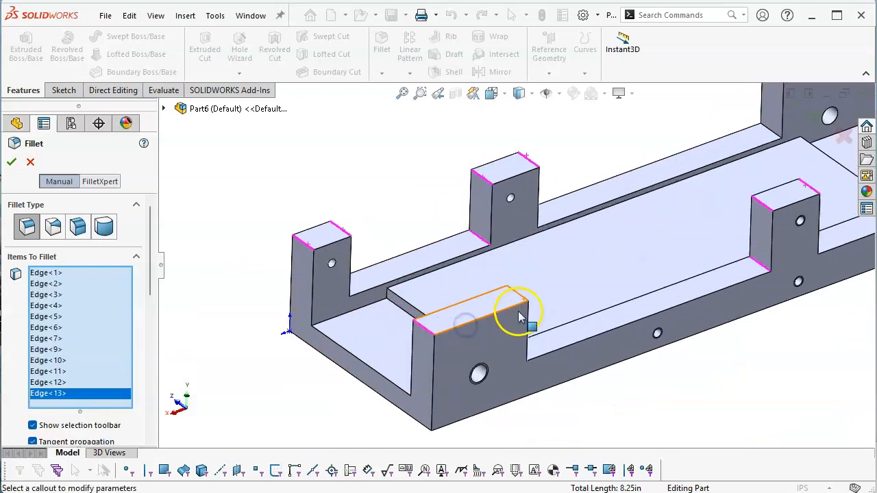
click(515, 296)
scroll(519, 297, up, 3)
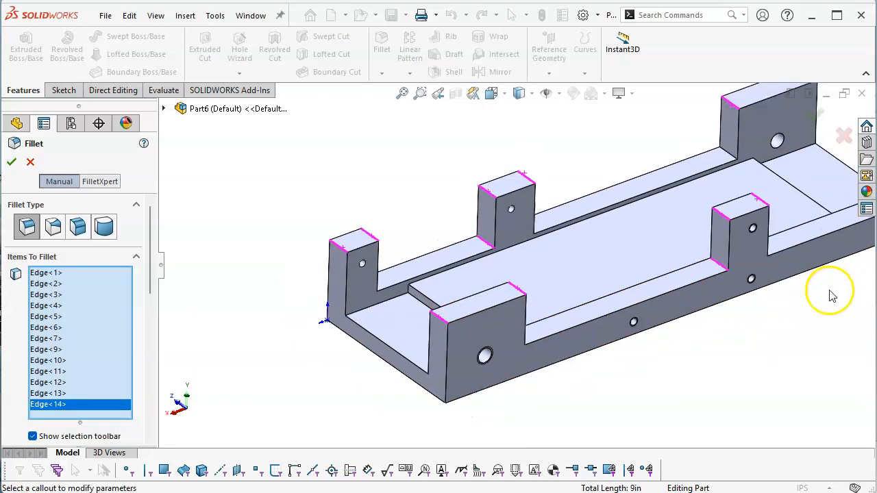
Step: Add the remaining base edges where the posts and wide blocks meet the side rails, and apply the 0.5 in fillet
middle_drag(823, 147, 628, 396)
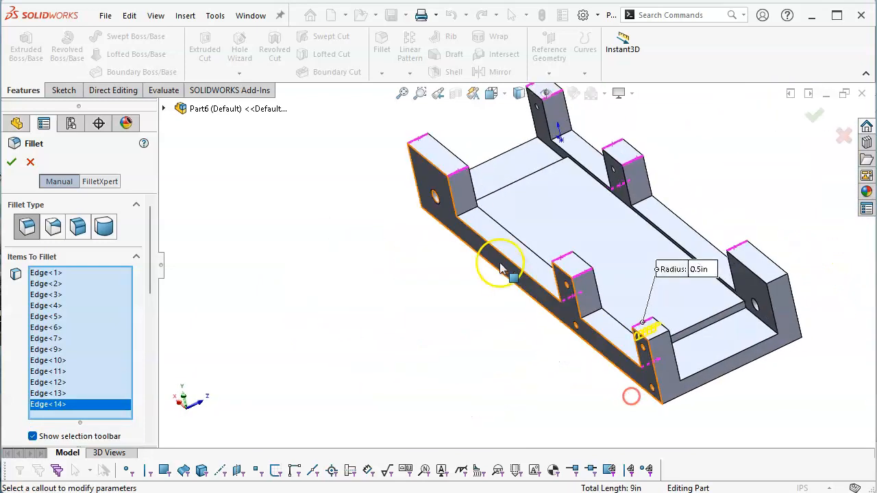
click(567, 136)
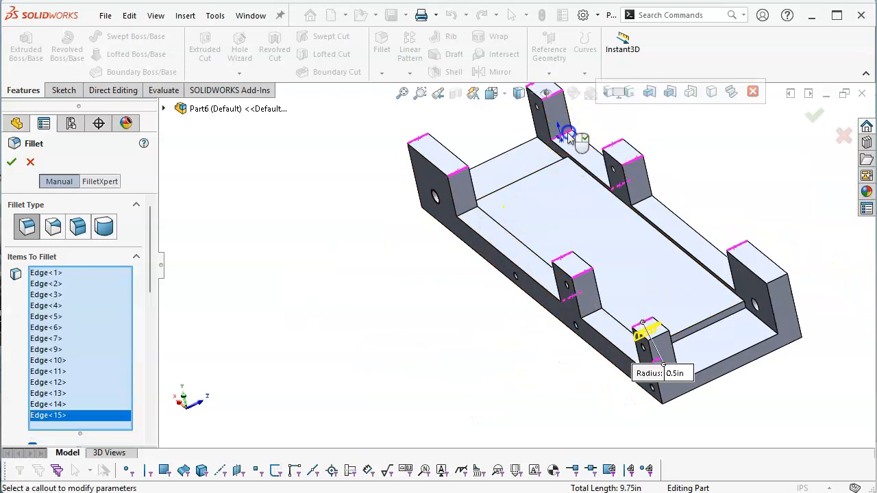
click(475, 215)
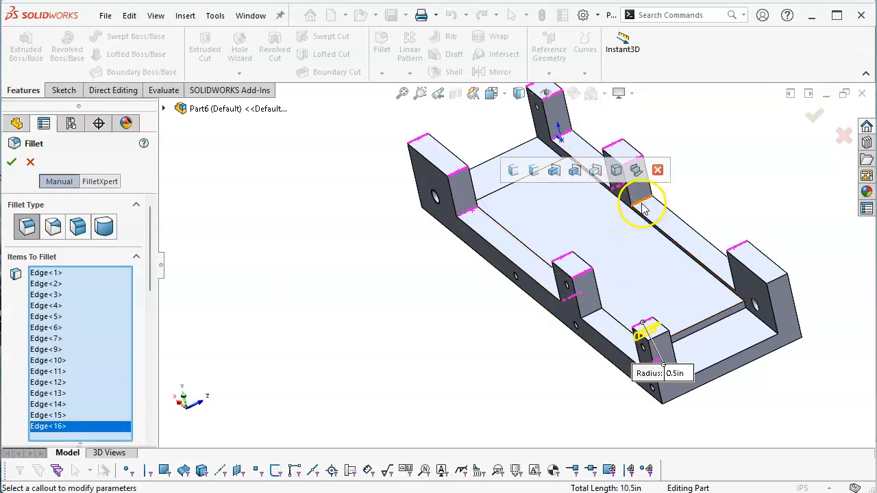
click(637, 206)
middle_drag(715, 220, 594, 308)
click(621, 316)
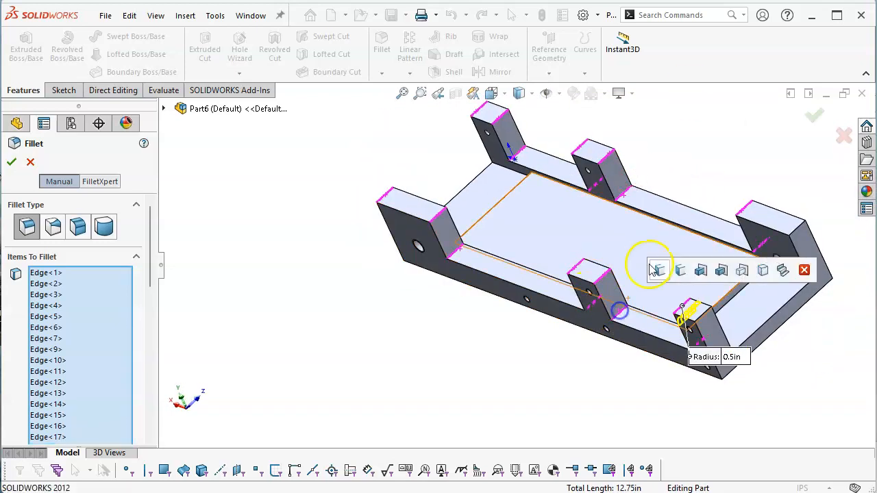
click(815, 117)
middle_drag(729, 158, 765, 107)
Step: Compare the filleted part with the book's Section A-A and Section B-B contour and hole pattern drawings in Kindle
mouse_move(876, 490)
mouse_down()
mouse_move(876, 450)
mouse_move(499, 179)
mouse_up()
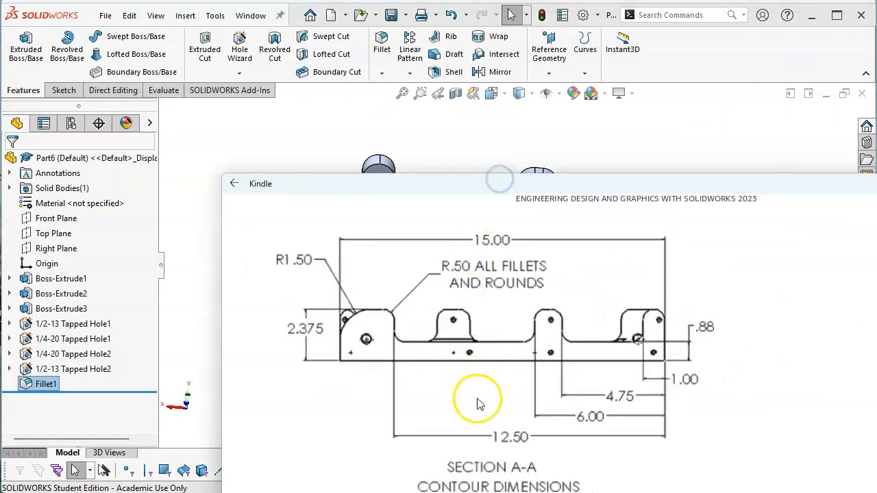
drag(623, 183, 541, 101)
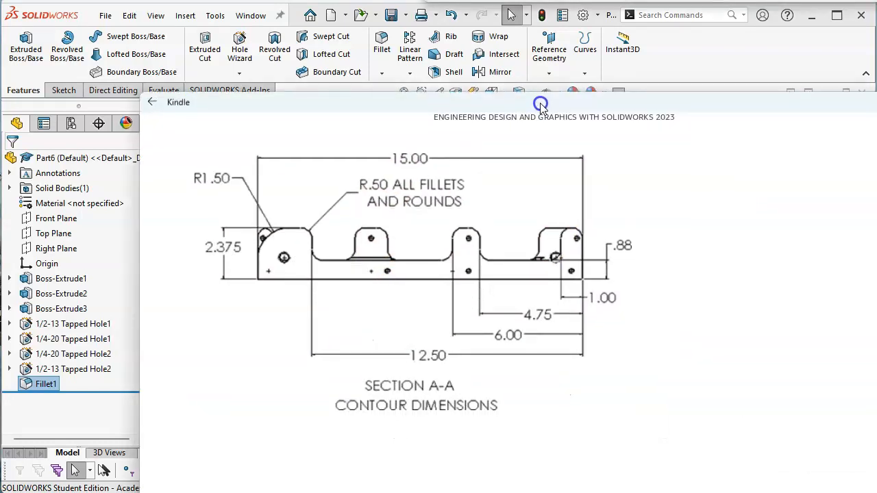
click(161, 362)
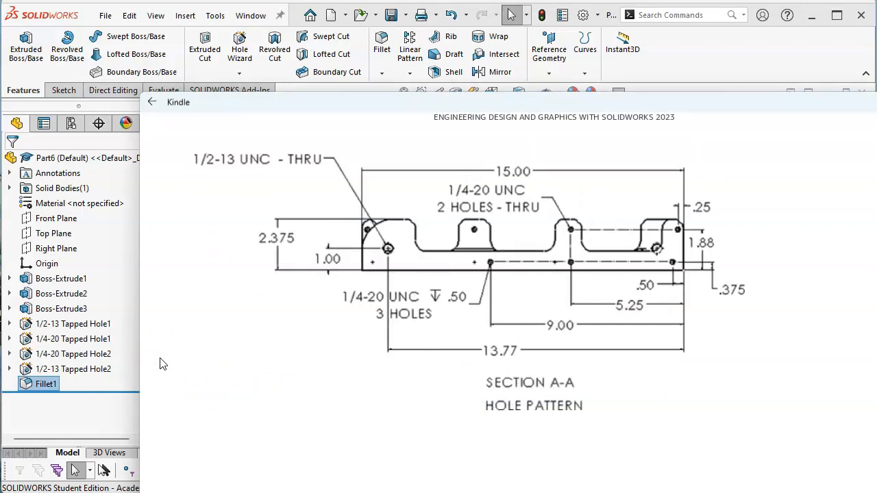
click(162, 359)
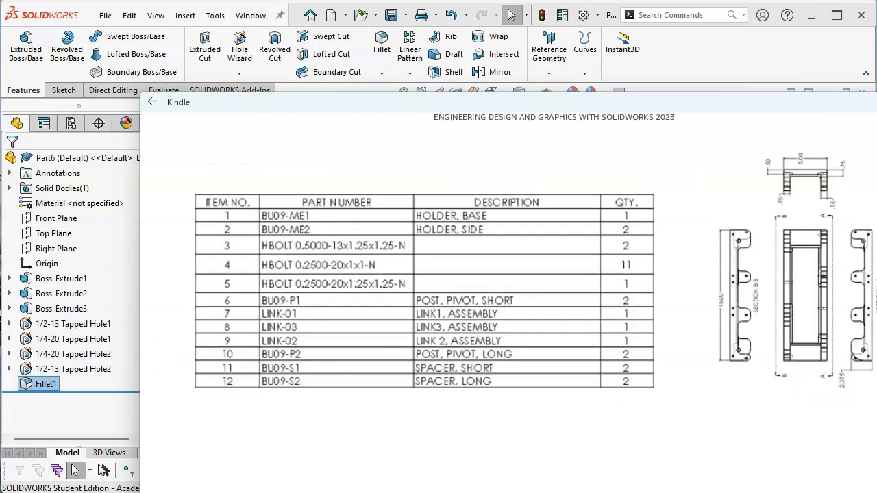
key(Right)
key(Right)
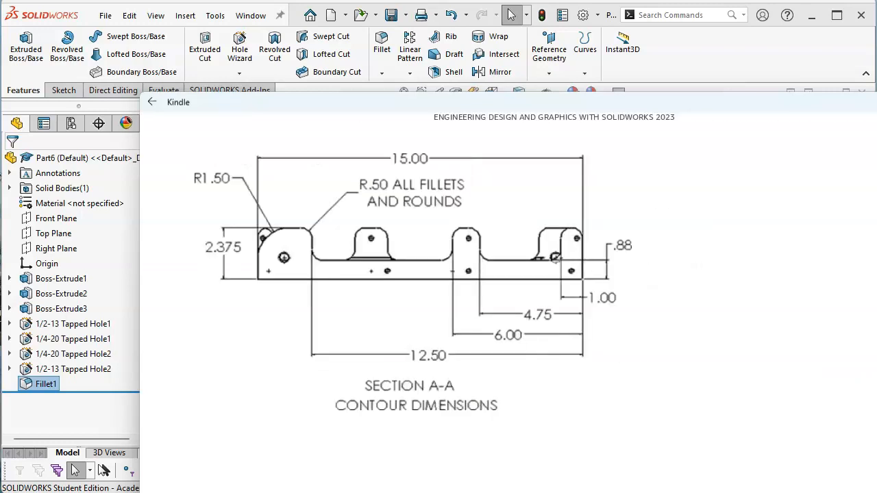
key(Right)
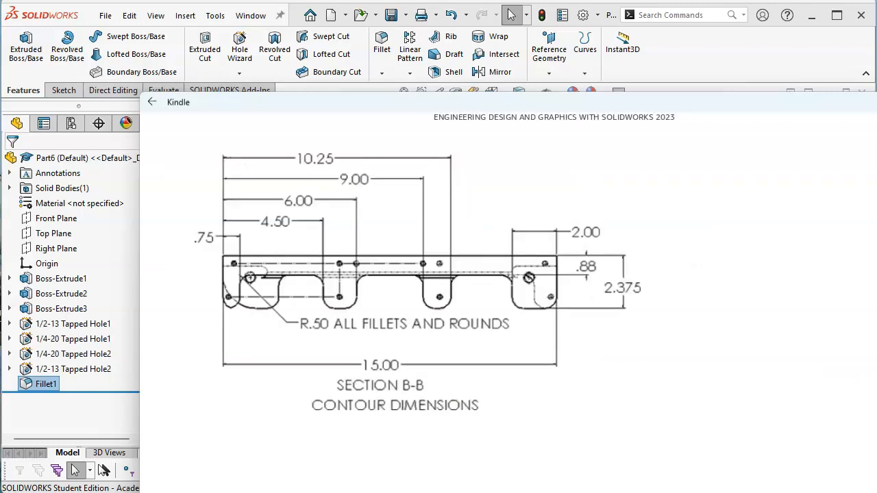
key(Right)
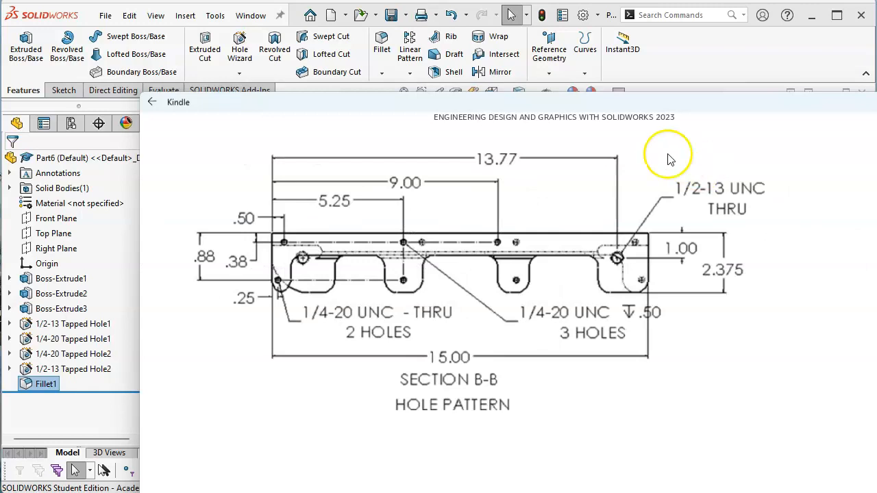
drag(583, 106, 876, 322)
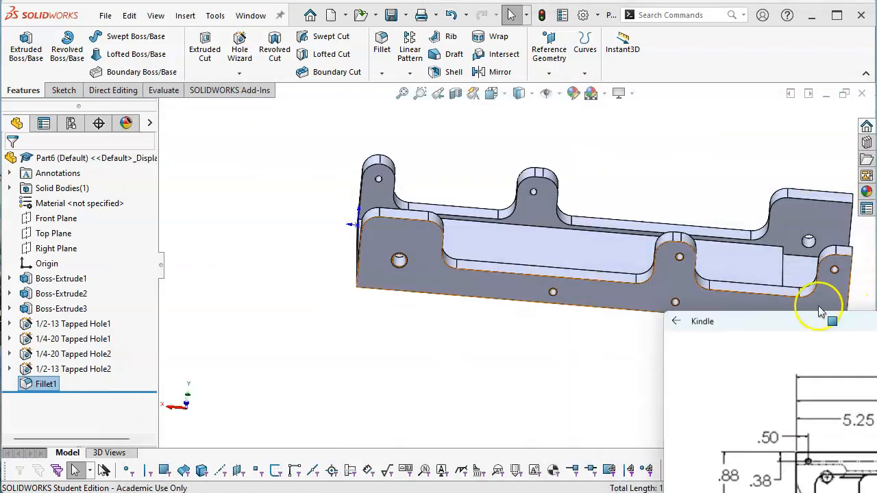
Step: Edit the 0.5 in fillet and remove the outer top edge of the front wide end block from it
click(757, 271)
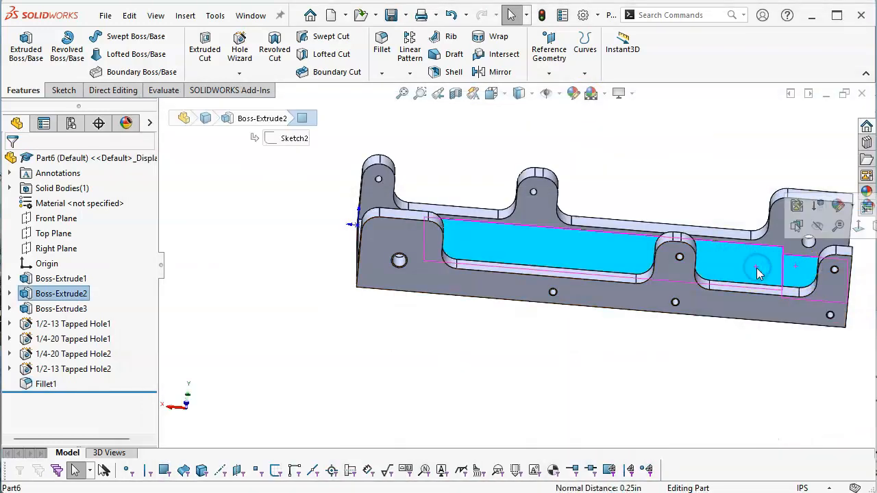
middle_drag(755, 273, 690, 211)
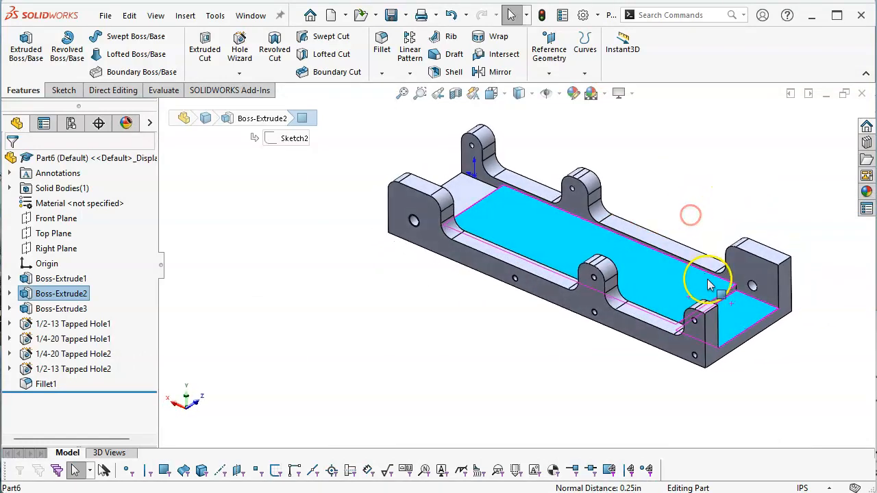
click(732, 207)
middle_drag(752, 323, 719, 222)
scroll(394, 240, down, 2)
click(24, 382)
right_click(26, 383)
click(37, 346)
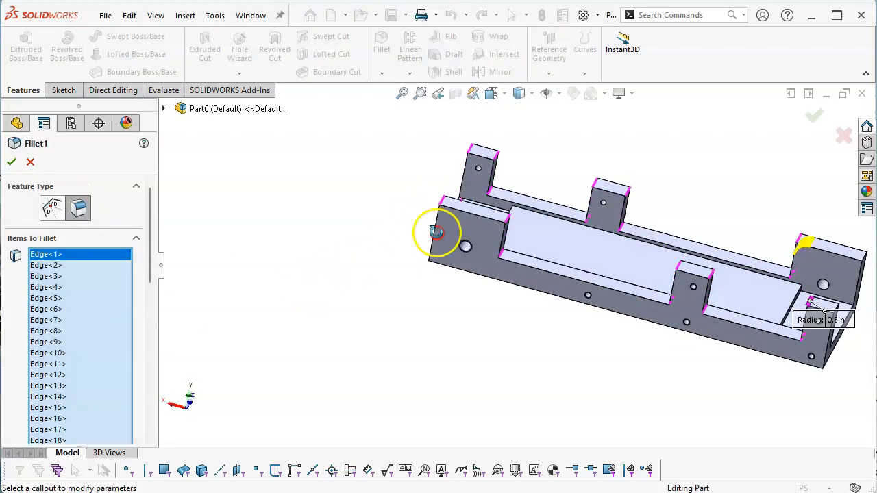
middle_drag(436, 232, 436, 253)
click(444, 214)
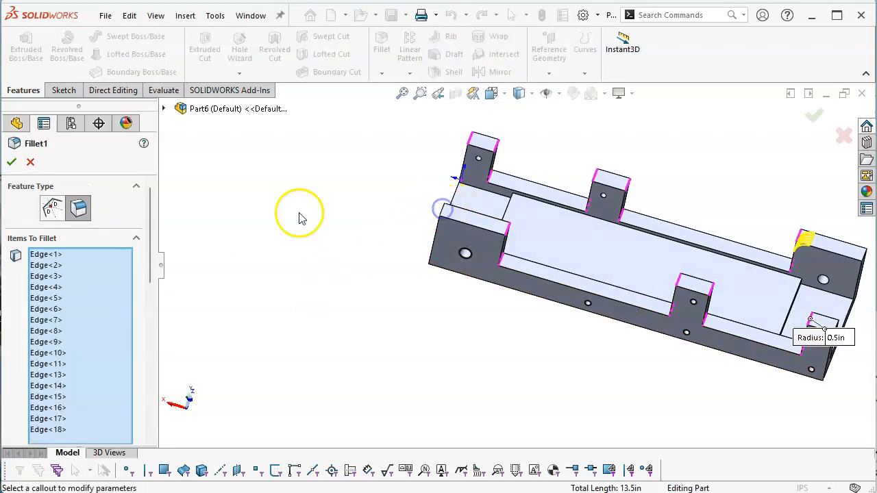
click(12, 164)
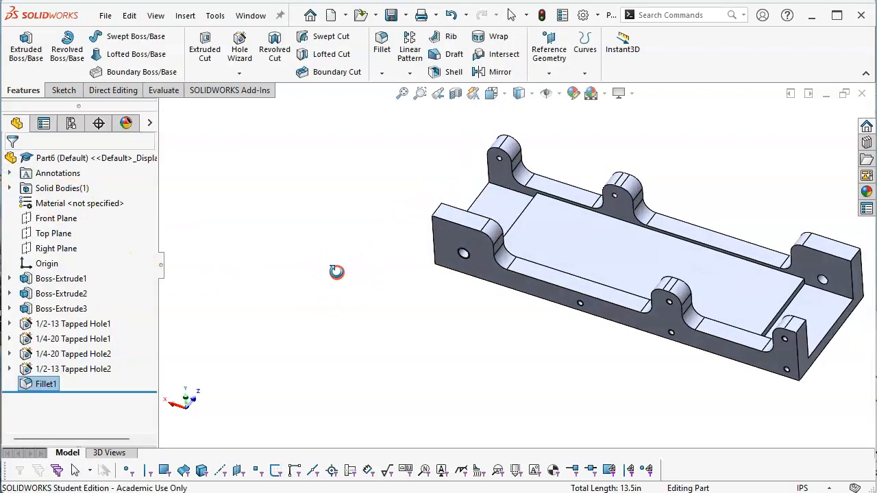
Step: Fillet the cross edges where the raised floor steps down to both end floors with a 0.25 in radius, consulting the book's Section B-B drawing
scroll(553, 343, up, 1)
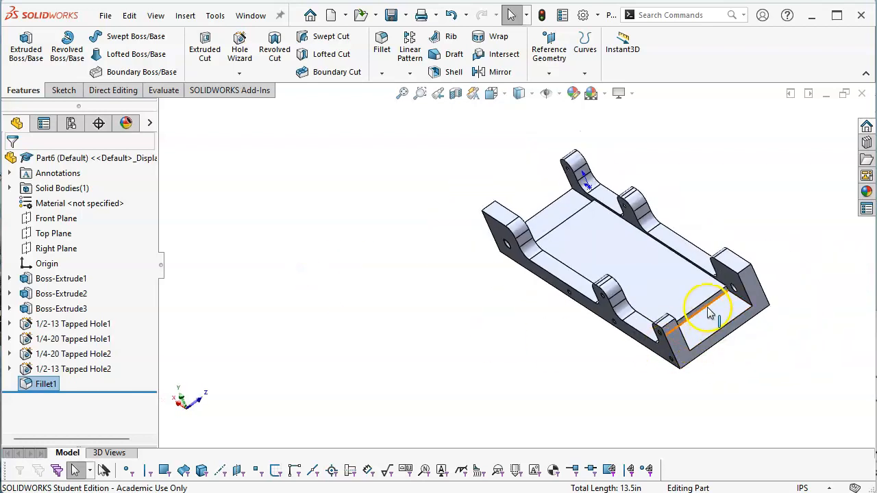
click(710, 314)
middle_drag(484, 357, 535, 411)
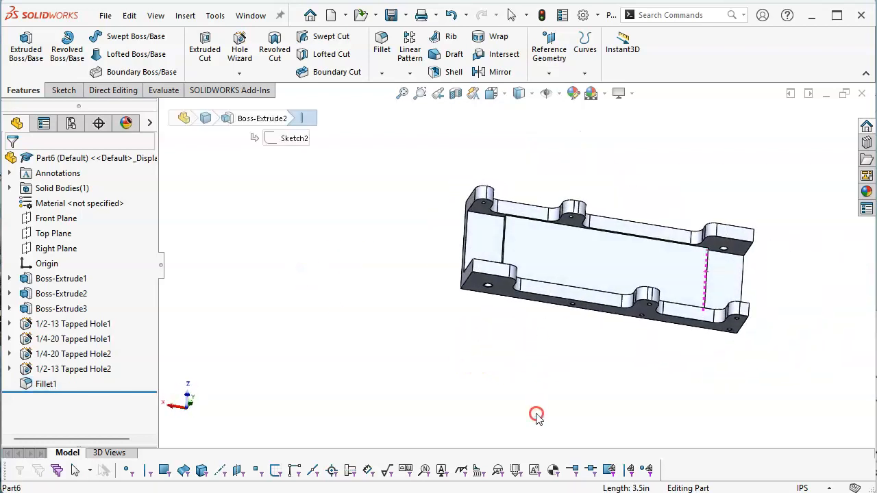
scroll(473, 244, down, 3)
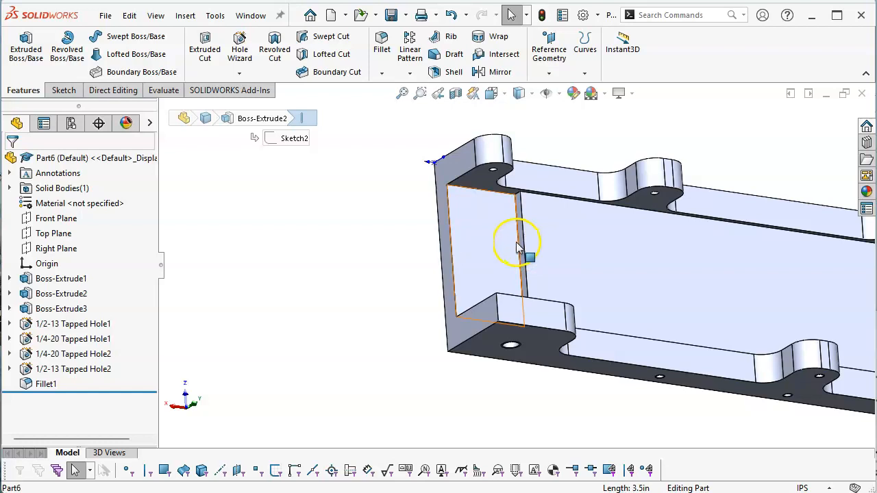
click(519, 247)
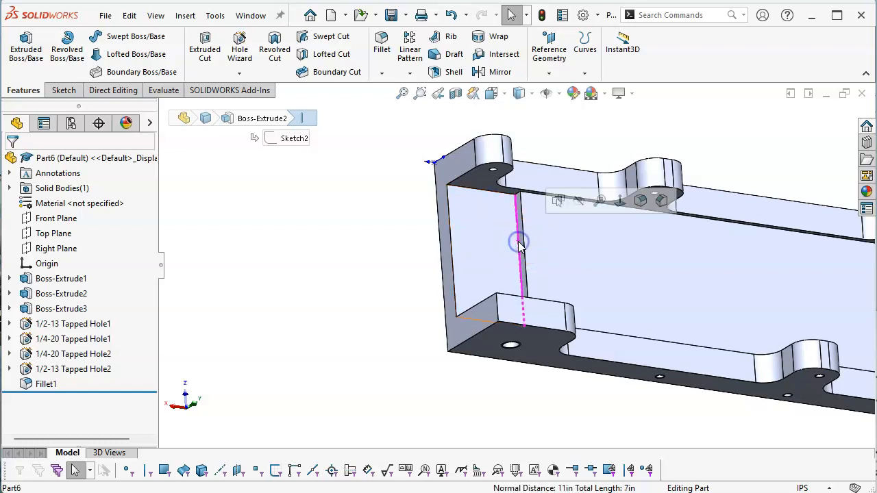
click(638, 200)
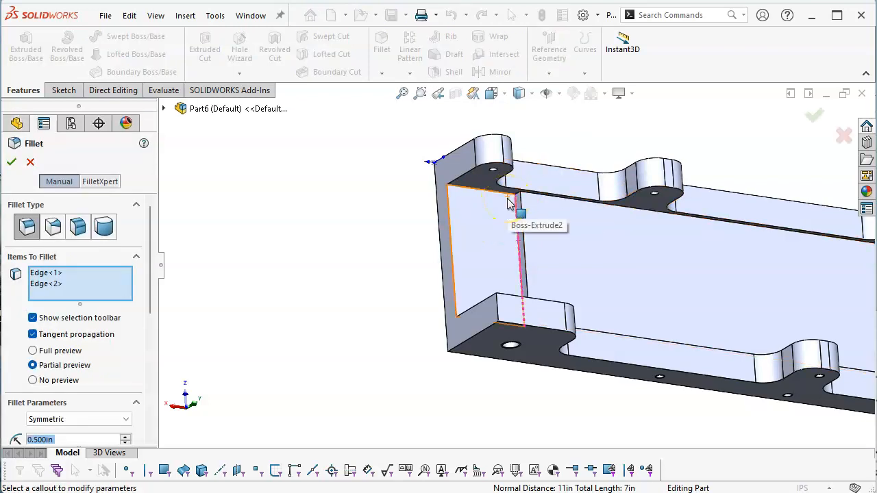
drag(876, 275, 554, 145)
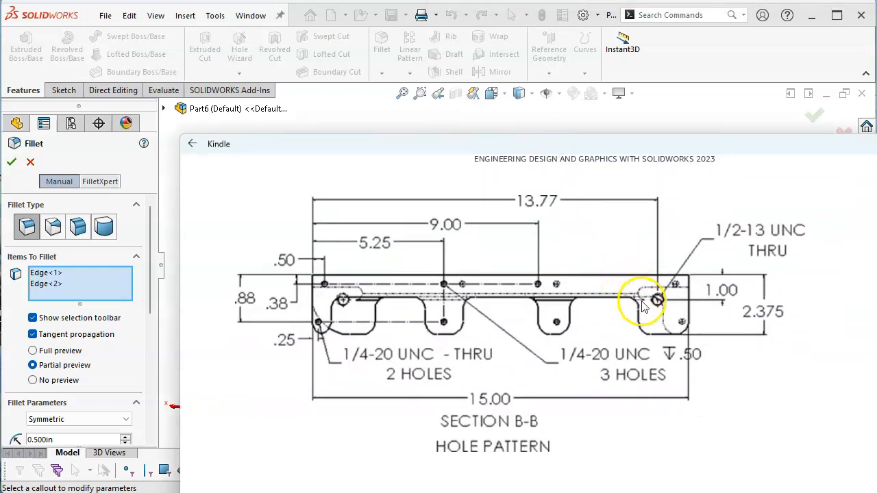
drag(636, 142, 876, 329)
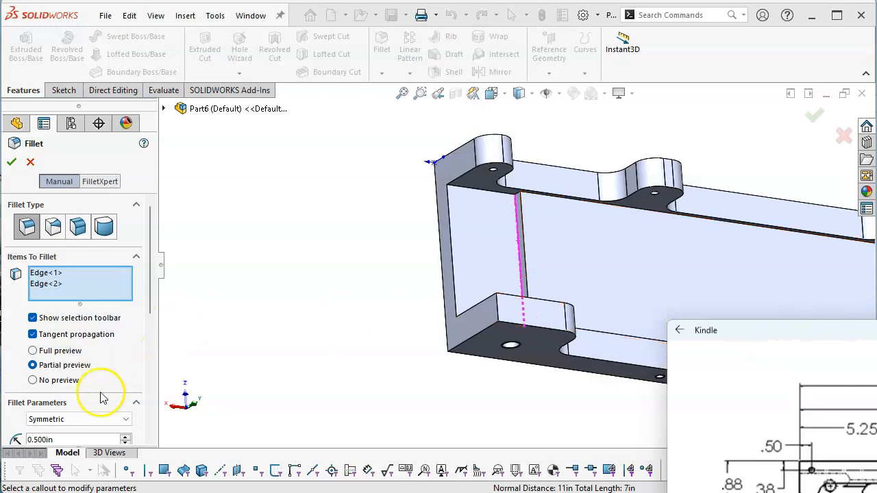
double_click(72, 437)
text(.25)
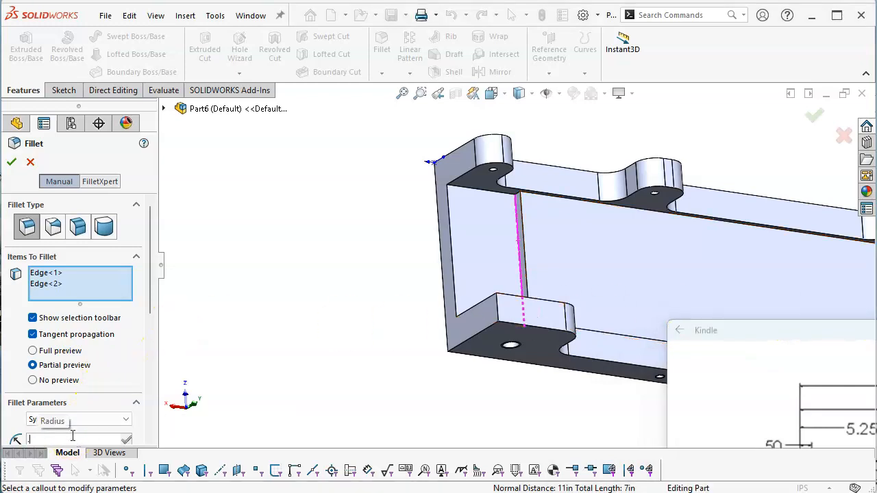
key(Return)
click(226, 417)
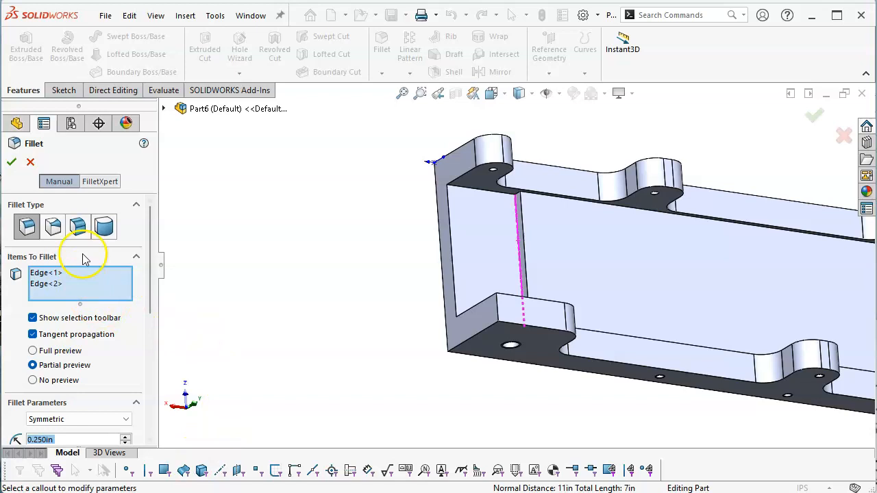
click(13, 163)
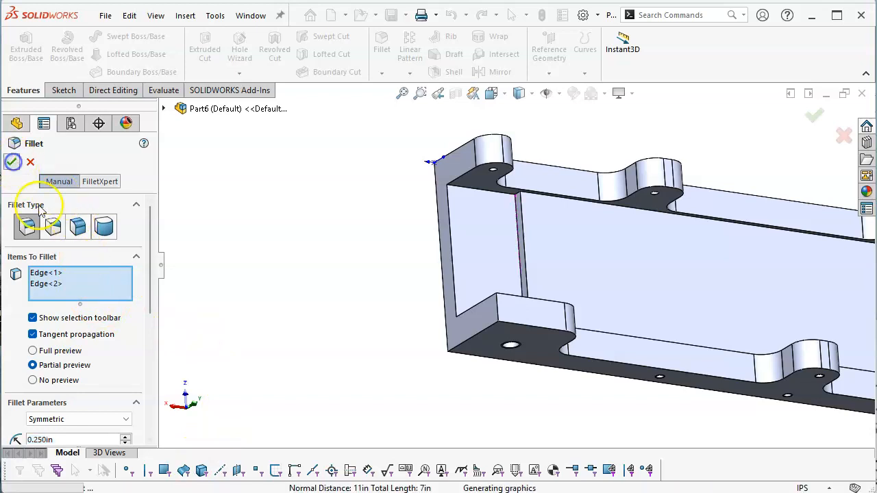
Step: Fillet the two long edges where the raised floor meets the side rails with a 0.125 in radius
middle_drag(346, 329, 339, 300)
scroll(508, 333, up, 1)
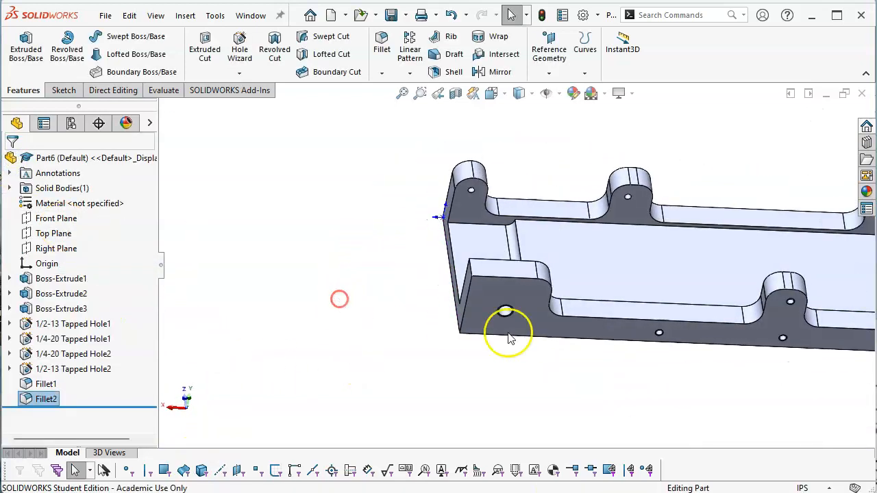
scroll(637, 227, down, 1)
click(632, 226)
mouse_move(585, 251)
middle_down()
mouse_move(594, 397)
mouse_move(516, 390)
middle_up()
ctrl+click(512, 385)
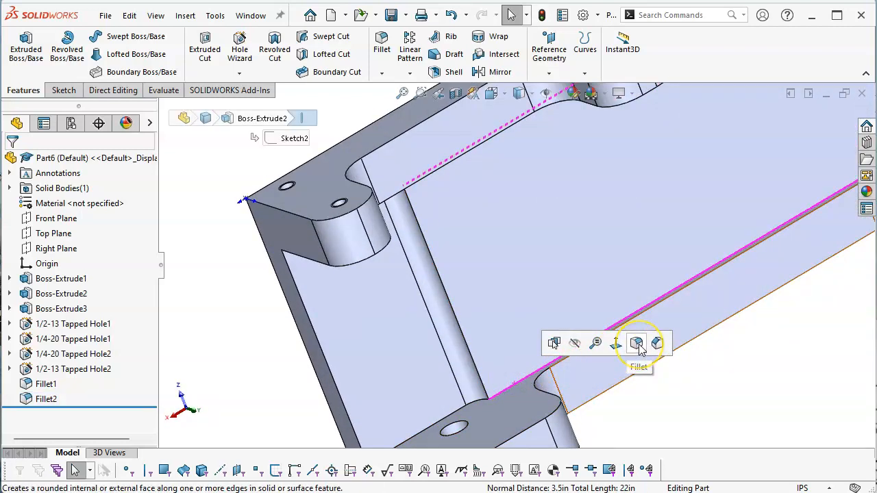
click(637, 345)
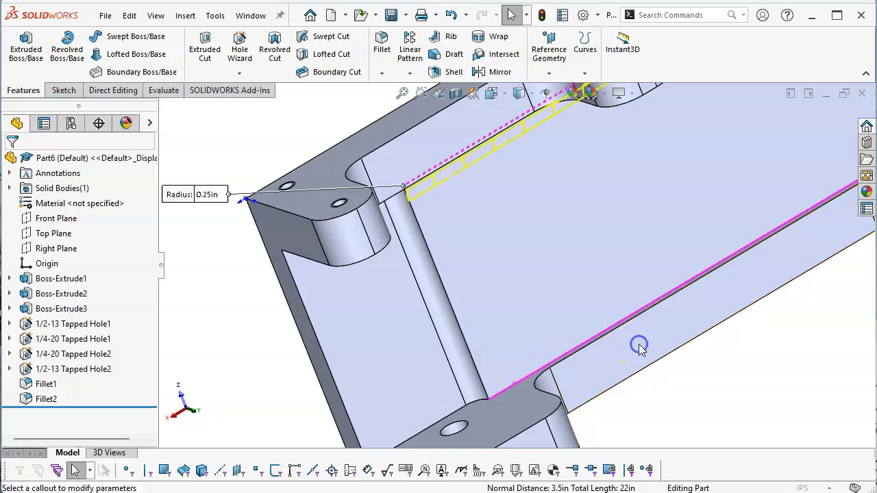
text(.125)
key(Return)
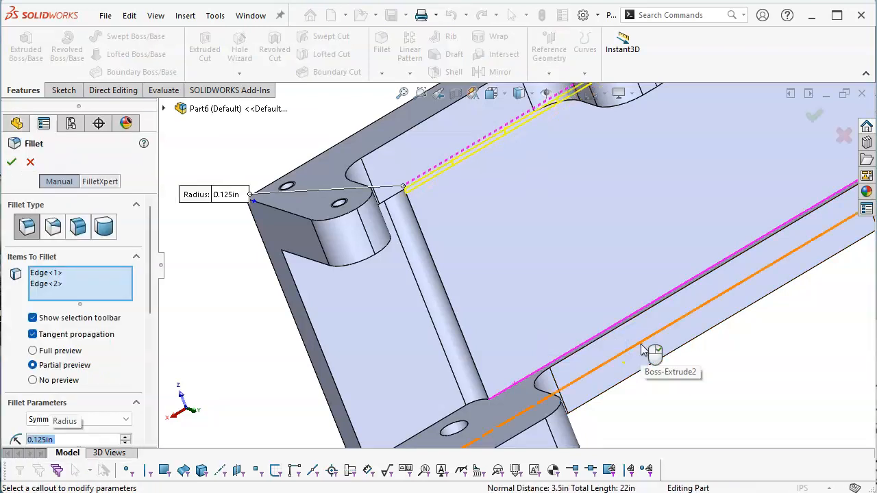
click(11, 163)
Step: Start a fillet on both side edges of the lower end floor nearest the origin, with its radius set to 0.25 in
middle_drag(259, 317, 436, 248)
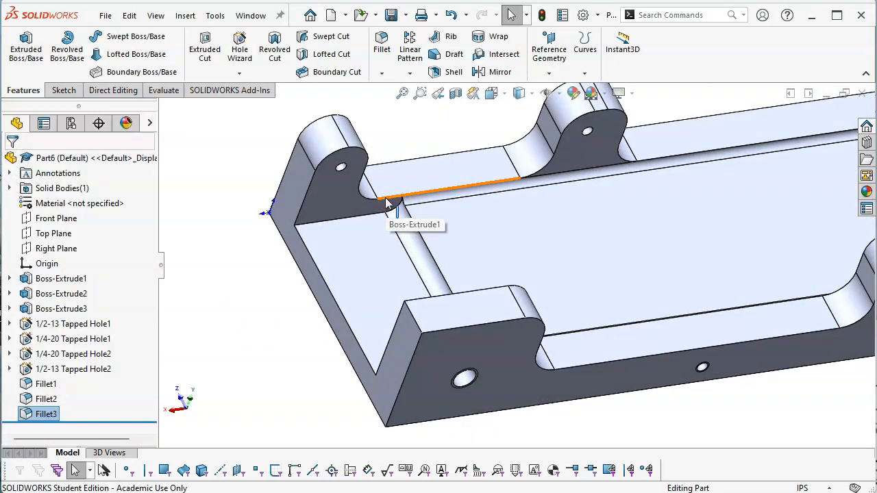
click(355, 261)
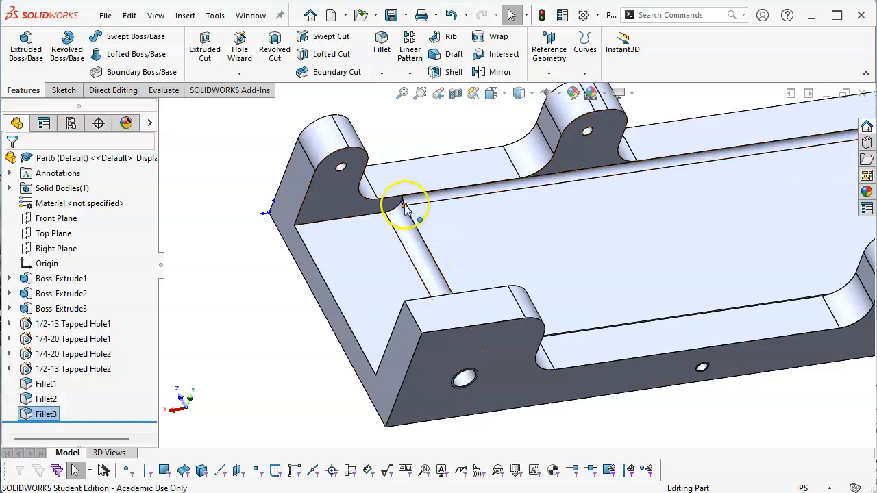
click(367, 221)
middle_drag(372, 268, 447, 373)
ctrl+click(446, 370)
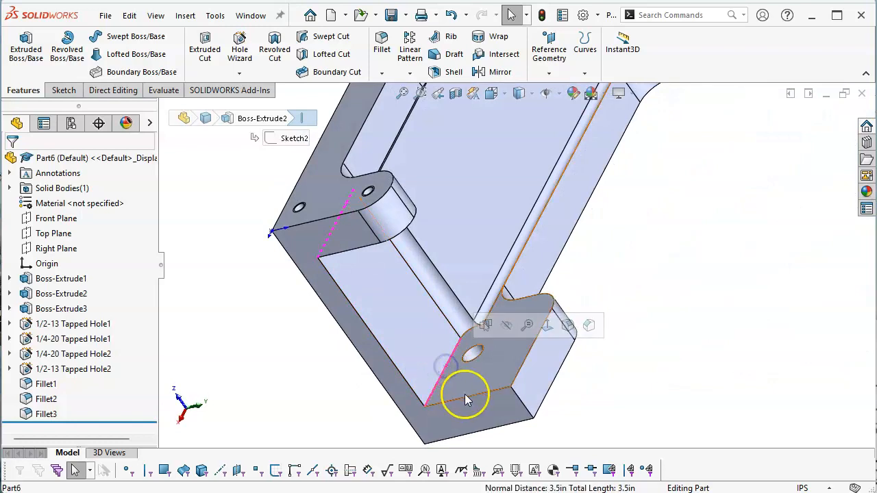
click(567, 326)
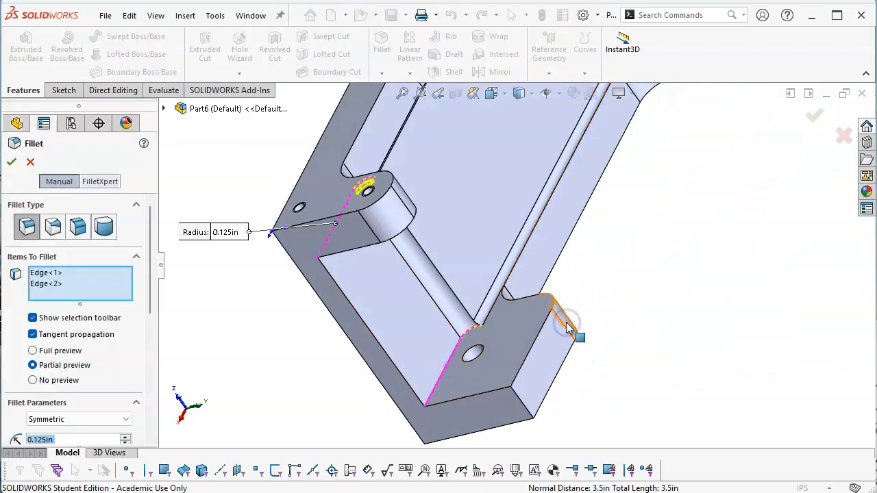
drag(153, 314, 147, 333)
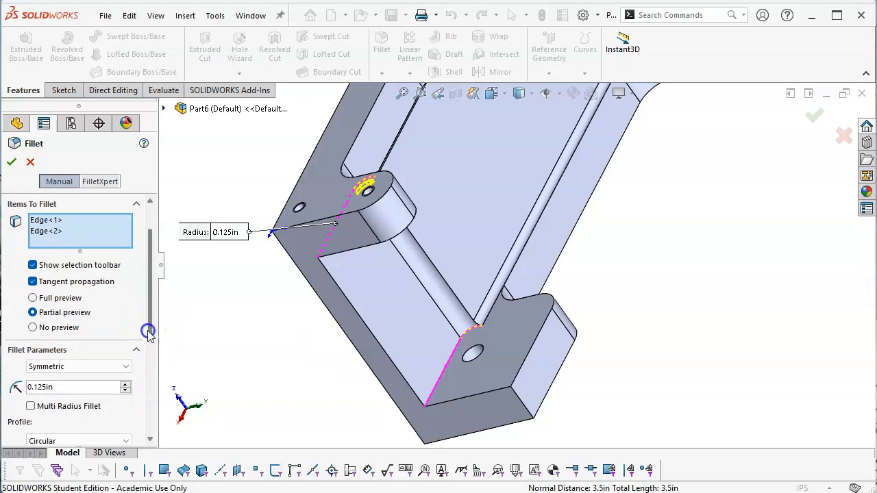
click(69, 387)
text(0.25)
key(Return)
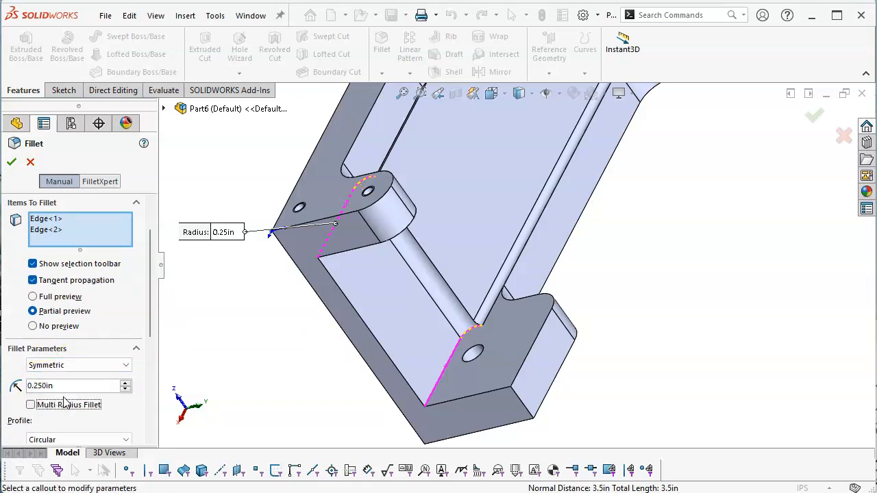
Step: Add both side edges of the opposite lower end floor and try to apply the 0.25 in fillet to all four edges
middle_drag(652, 401, 591, 442)
scroll(569, 264, down, 5)
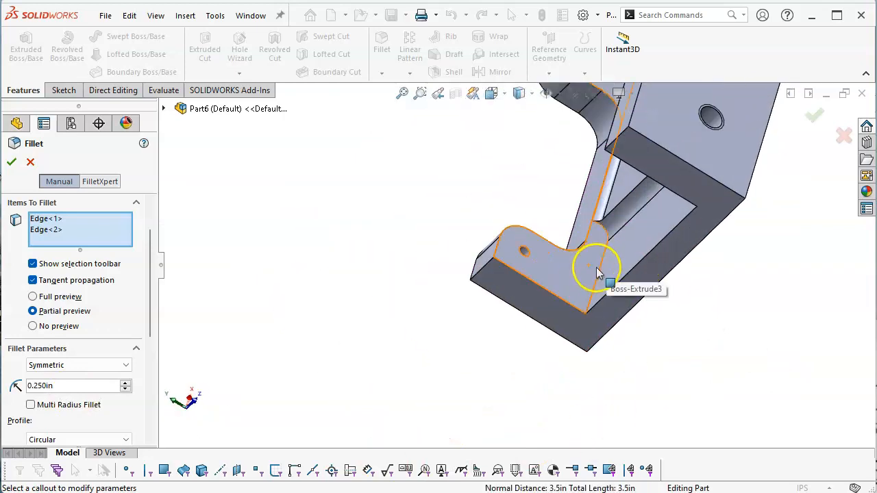
click(600, 274)
middle_drag(705, 345, 768, 309)
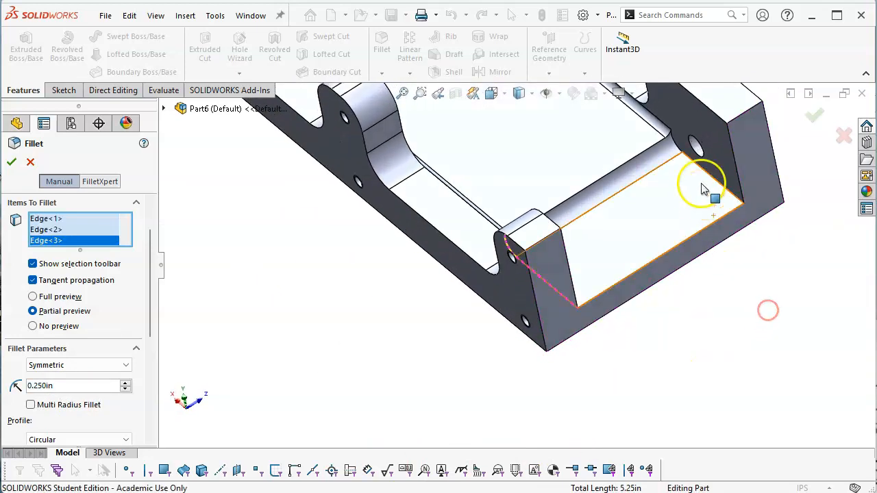
click(711, 177)
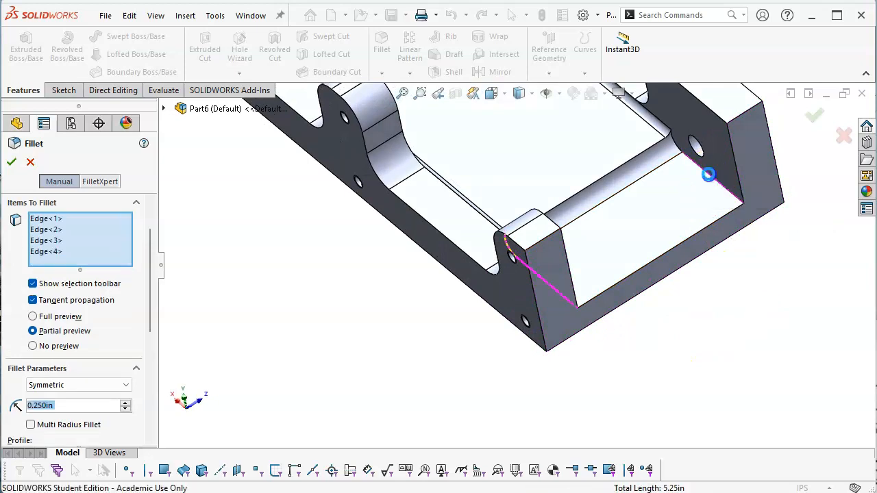
click(815, 110)
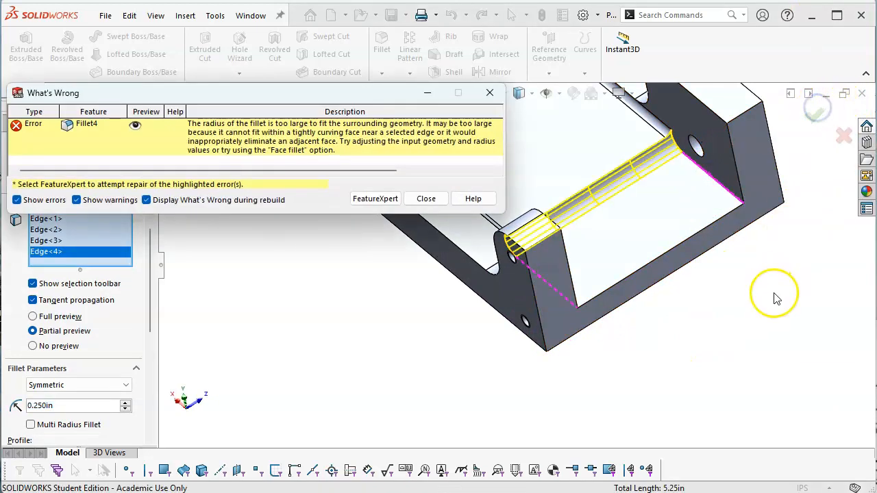
click(426, 198)
Step: Try to apply the 0.25 in fillet to only one side edge of the lower end floor, and discard the fillet
middle_drag(633, 347, 699, 311)
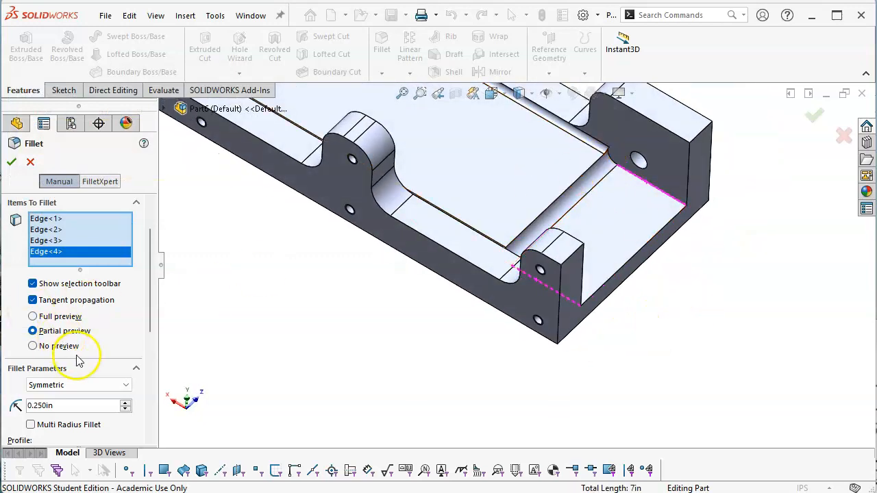
right_click(74, 250)
click(103, 253)
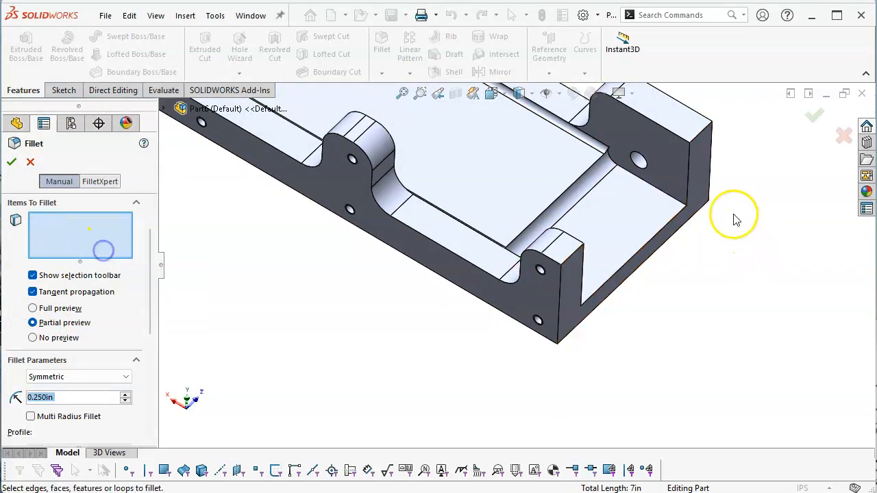
click(659, 193)
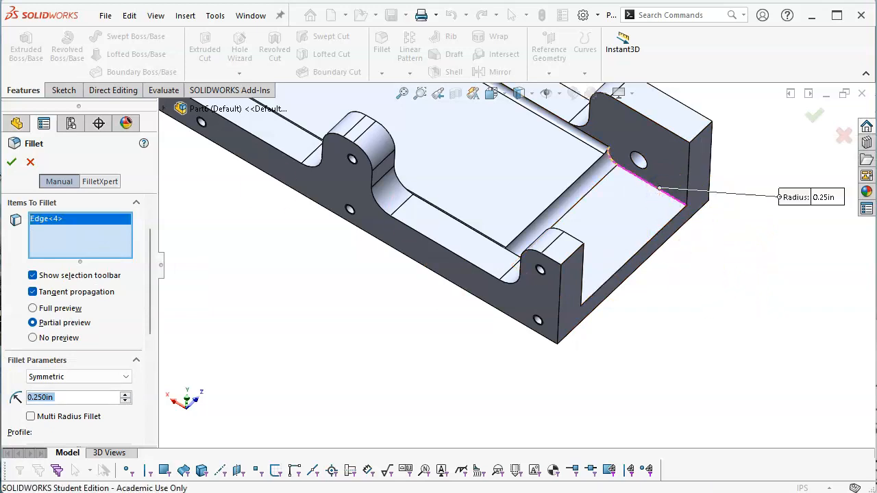
click(12, 163)
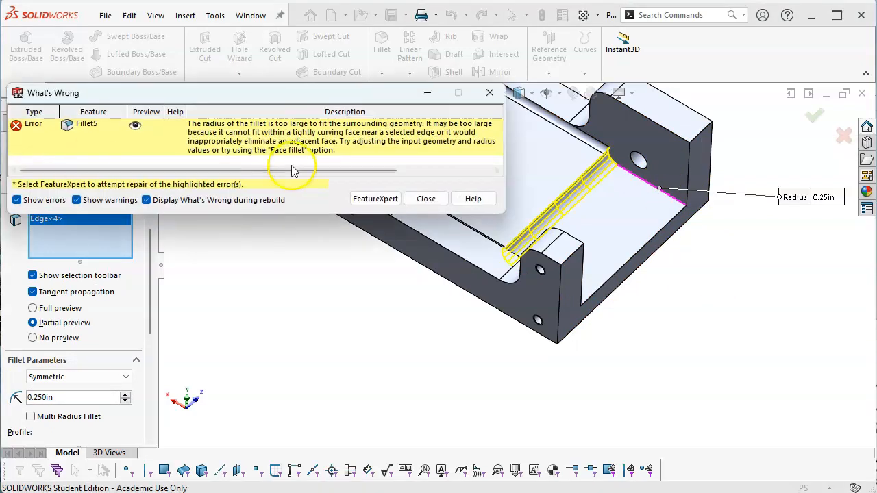
click(424, 198)
middle_drag(697, 266, 605, 199)
scroll(603, 198, down, 3)
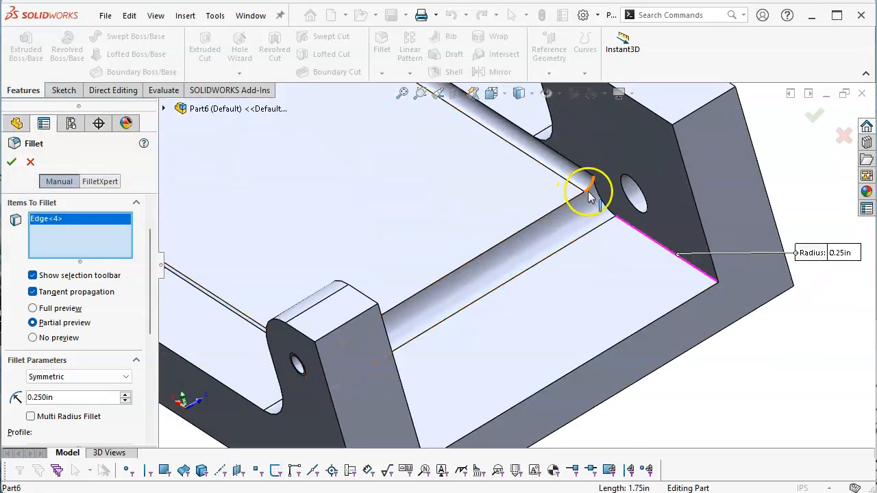
scroll(633, 270, up, 5)
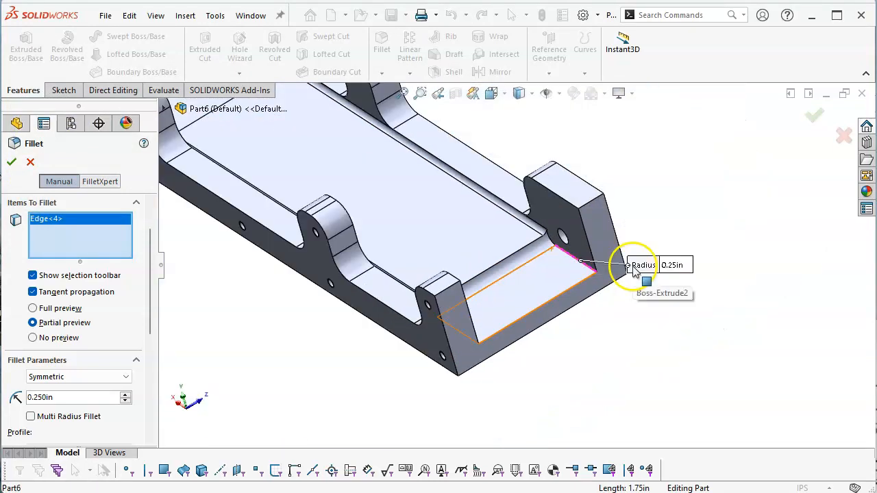
click(29, 163)
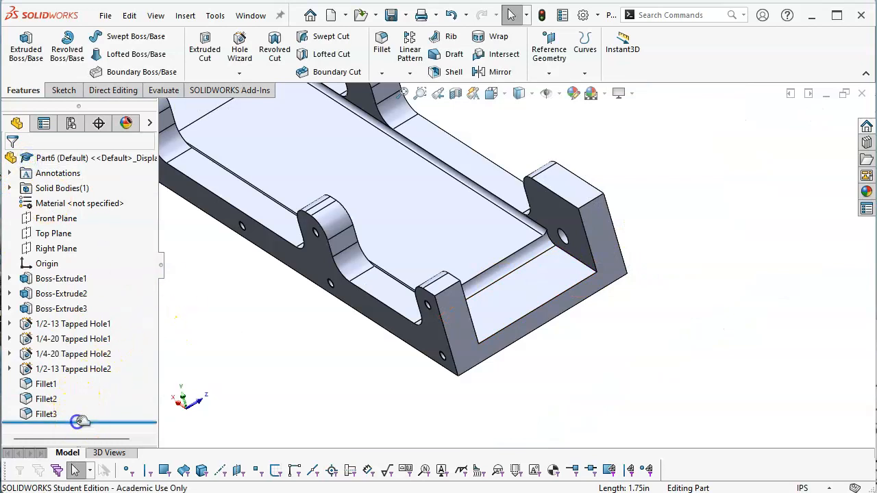
Step: Roll the part back before the 0.125 in fillet and start a 0.25 in fillet on both side edges of the end floor opposite the origin
drag(80, 421, 80, 407)
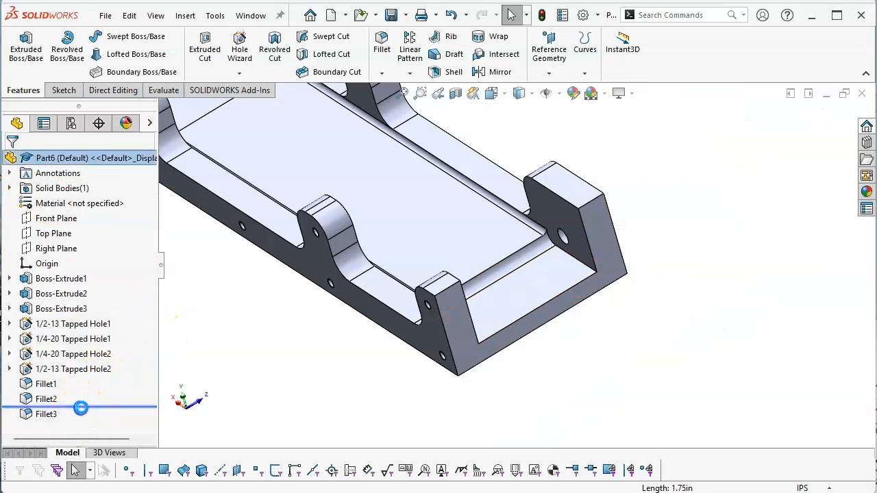
click(578, 266)
click(716, 219)
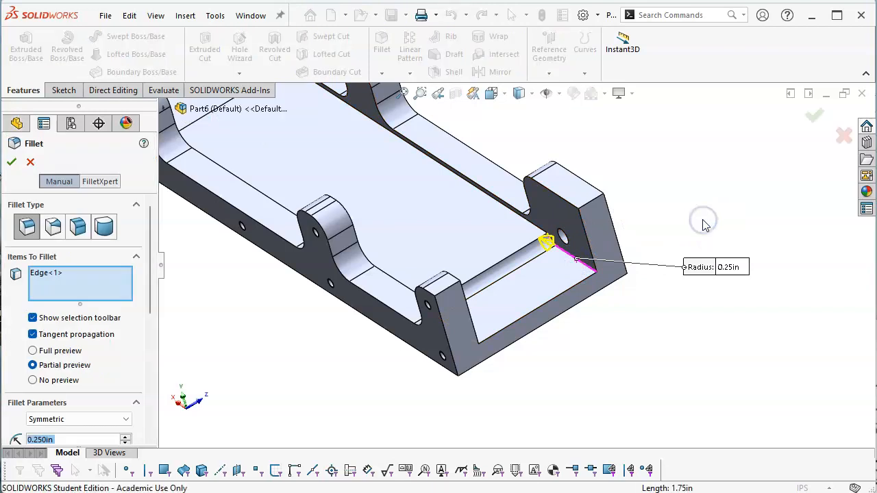
middle_drag(540, 256, 716, 170)
middle_drag(638, 273, 558, 319)
click(201, 390)
middle_drag(201, 390, 558, 251)
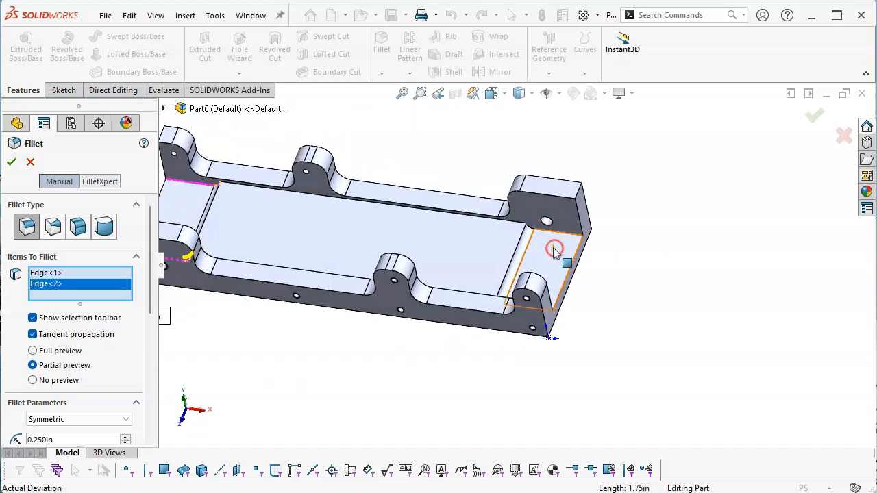
Step: Add both side edges of the end floor nearest the origin and apply the 0.25 in fillet to all four edges
scroll(554, 238, down, 2)
click(554, 234)
middle_drag(593, 276, 558, 354)
middle_drag(163, 430, 454, 366)
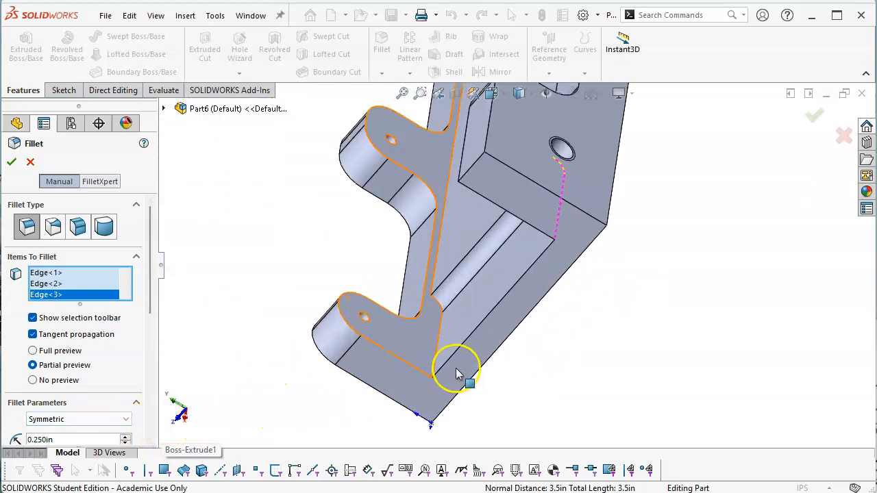
click(440, 355)
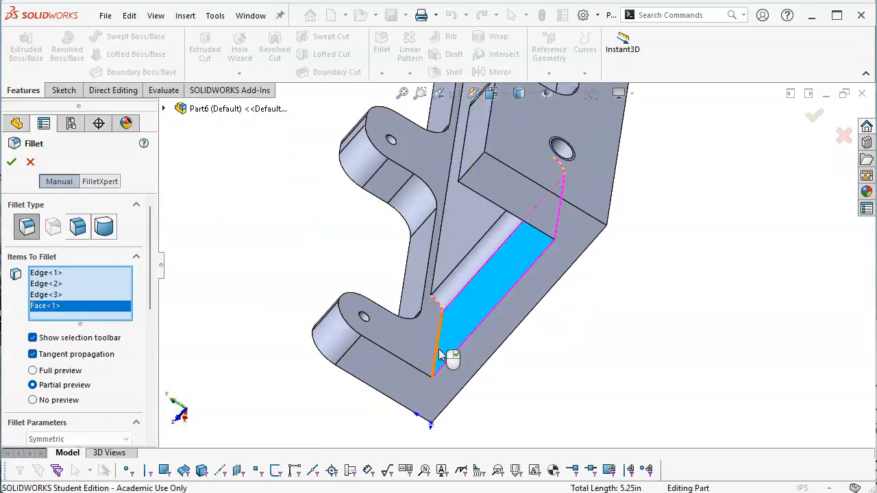
click(449, 347)
click(439, 347)
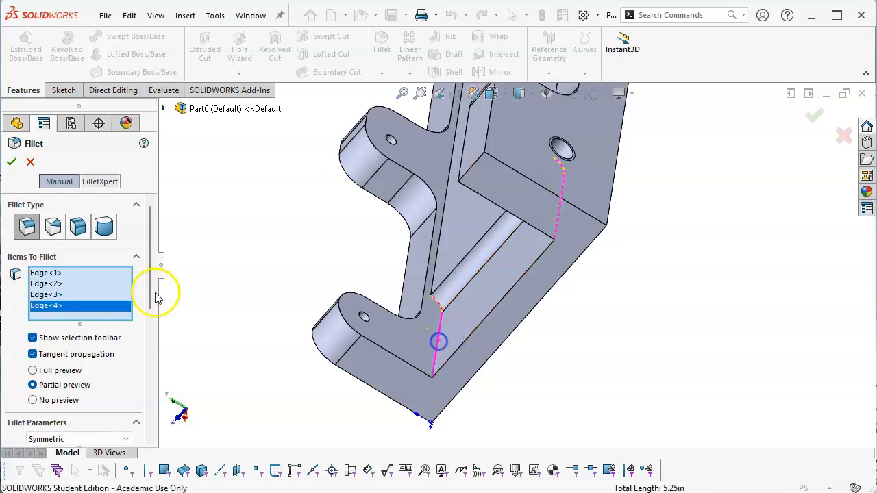
click(12, 163)
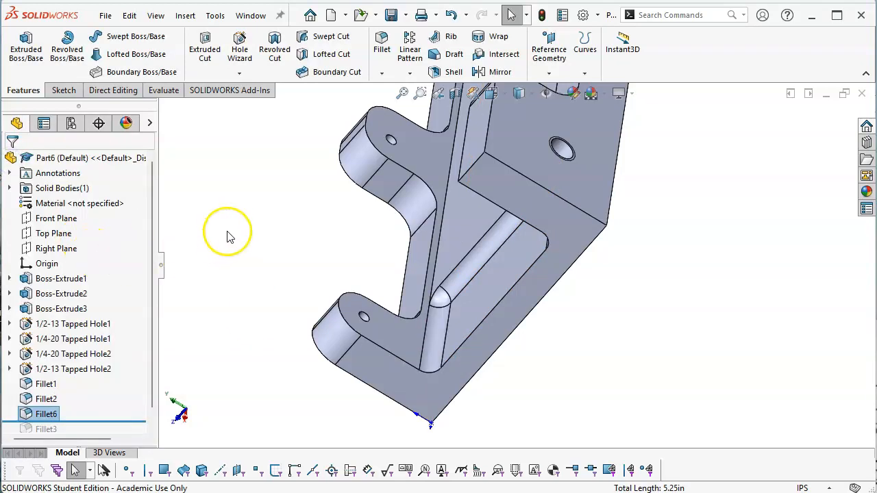
Step: Roll the feature history forward to the end to restore the 0.125 in fillet, and check the corners at both end floors
middle_drag(228, 235, 254, 201)
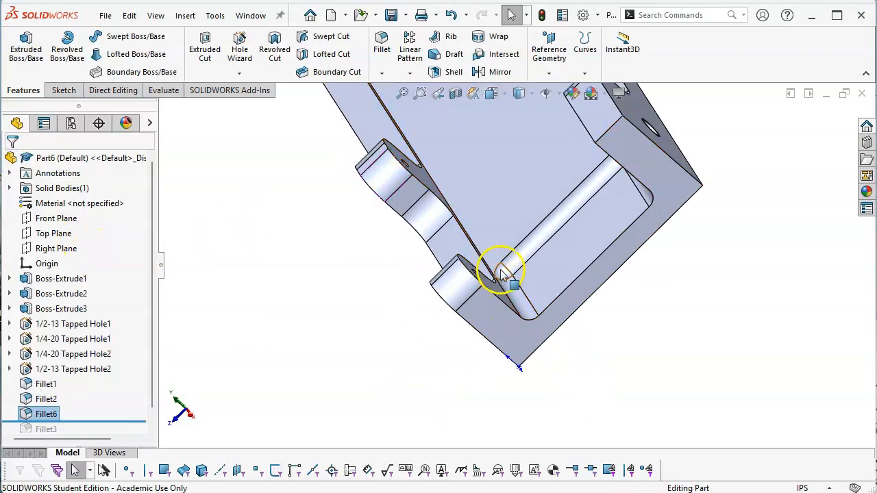
middle_drag(597, 313, 650, 251)
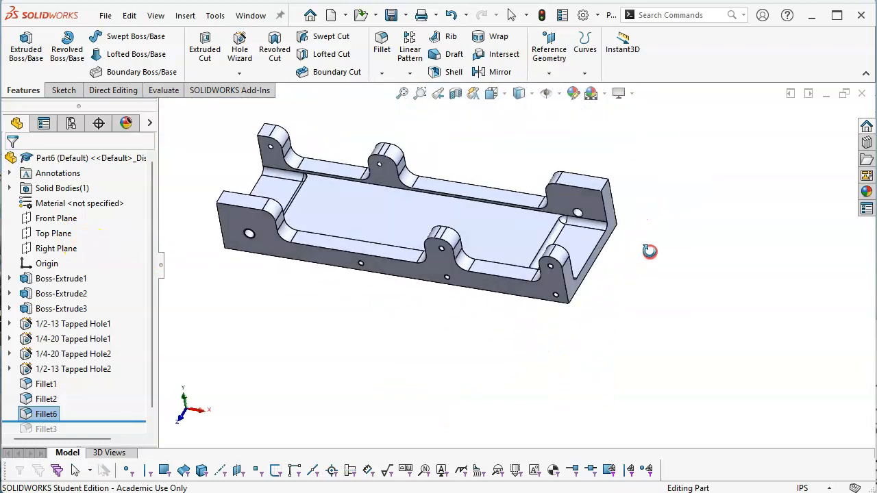
drag(96, 423, 89, 421)
middle_drag(323, 411, 322, 356)
middle_drag(335, 430, 329, 420)
middle_drag(336, 378, 327, 318)
Step: Switch to the book in Kindle and look through the Section B-B, Section A-A and parts list pages to the Four Bar Assembly illustration
drag(871, 370, 464, 122)
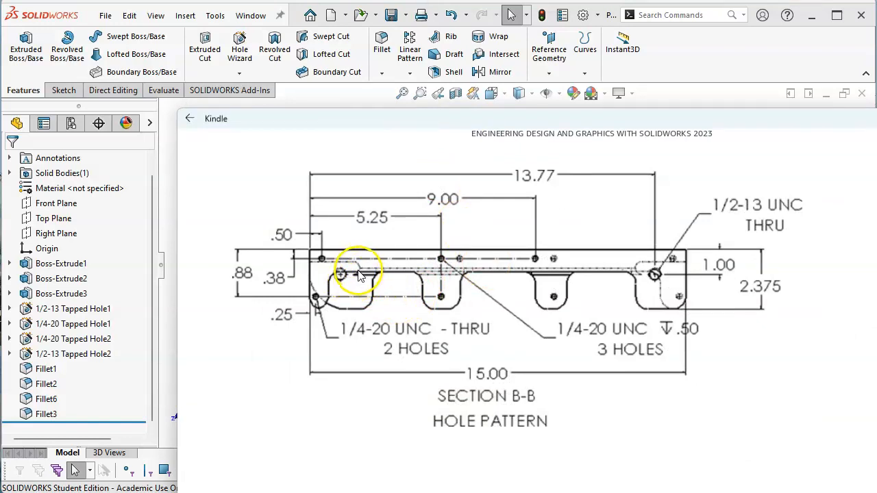
drag(754, 118, 787, 81)
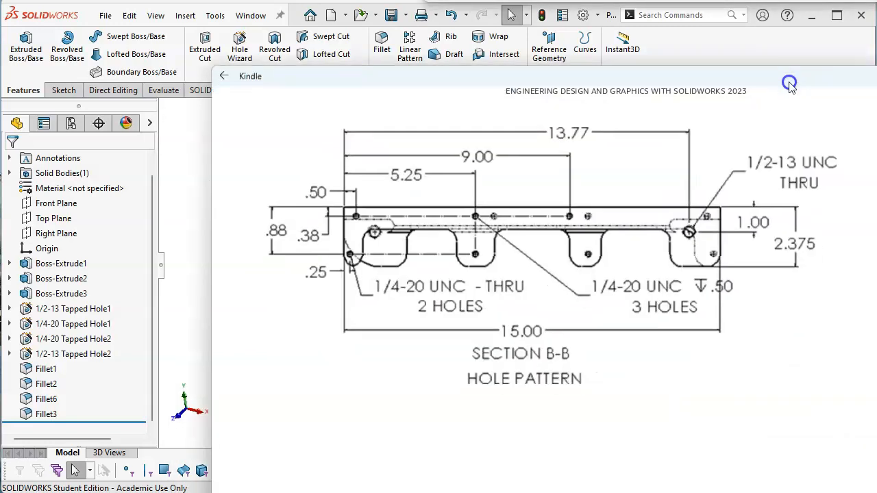
click(221, 319)
click(221, 318)
click(221, 319)
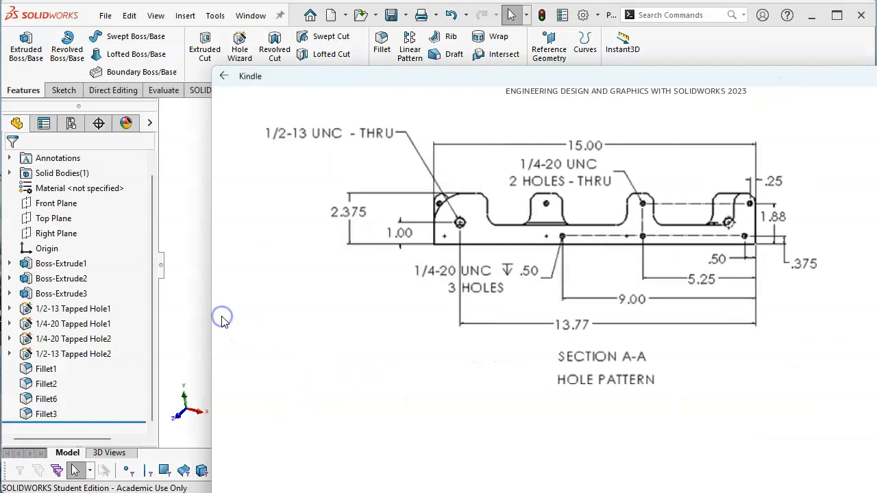
click(221, 319)
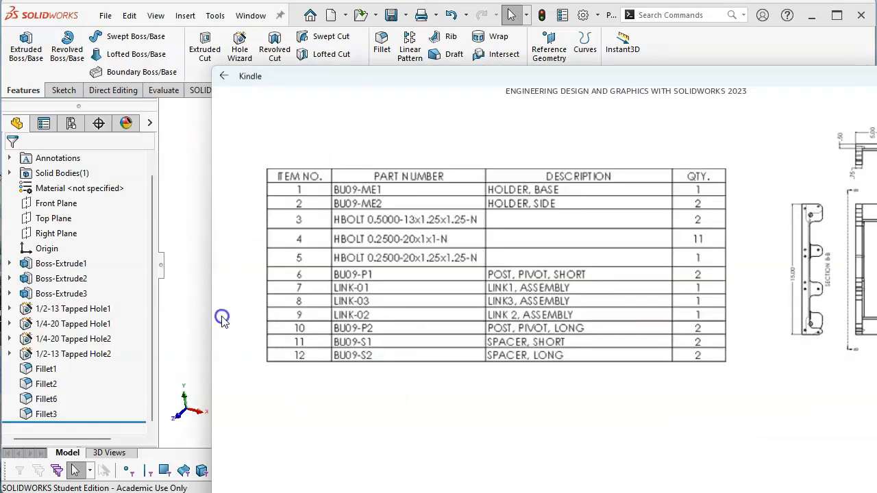
click(221, 319)
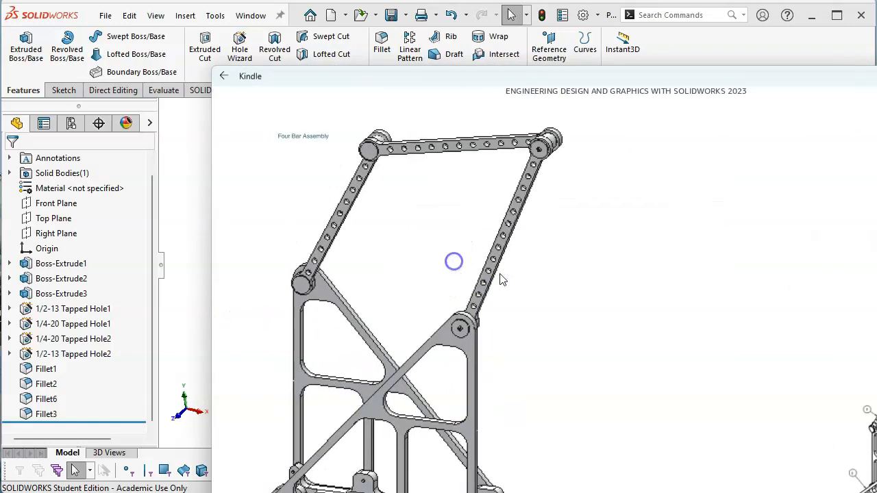
Step: Examine the holder base up close in the Four Bar Assembly illustration, consult the parts list, and switch back to SOLIDWORKS
drag(836, 66, 756, 59)
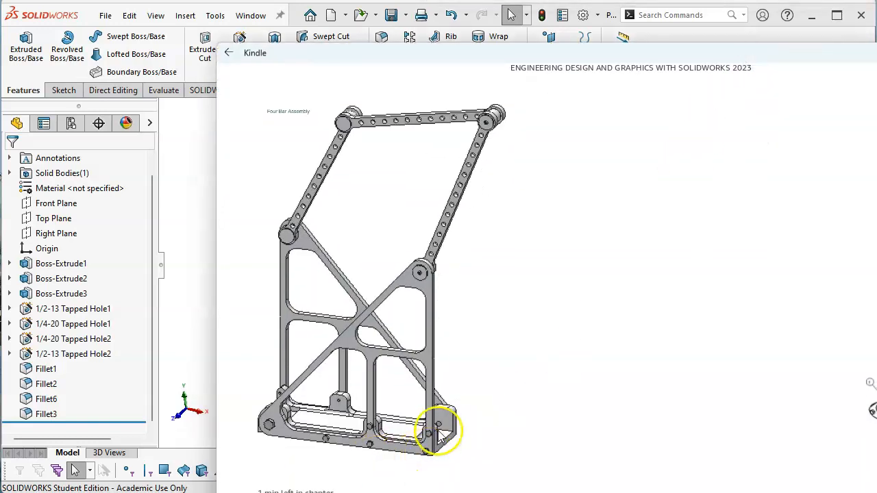
double_click(388, 423)
scroll(629, 412, down, 1)
scroll(629, 414, up, 1)
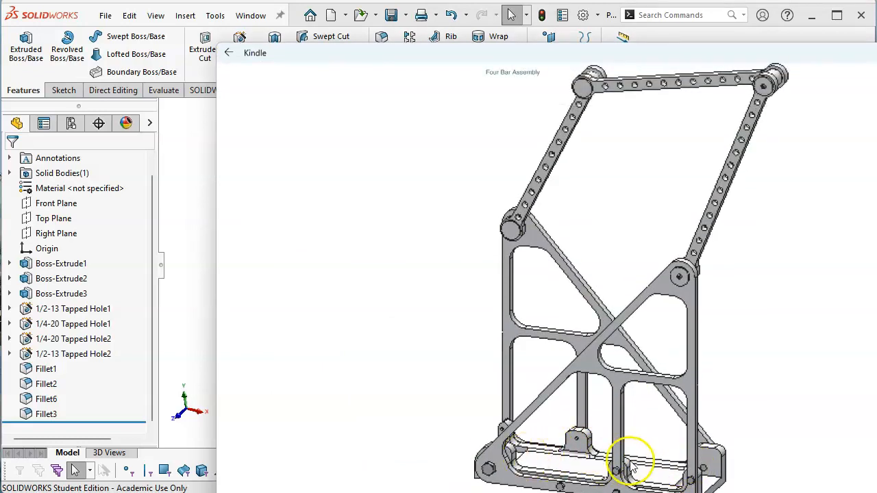
scroll(675, 477, up, 2)
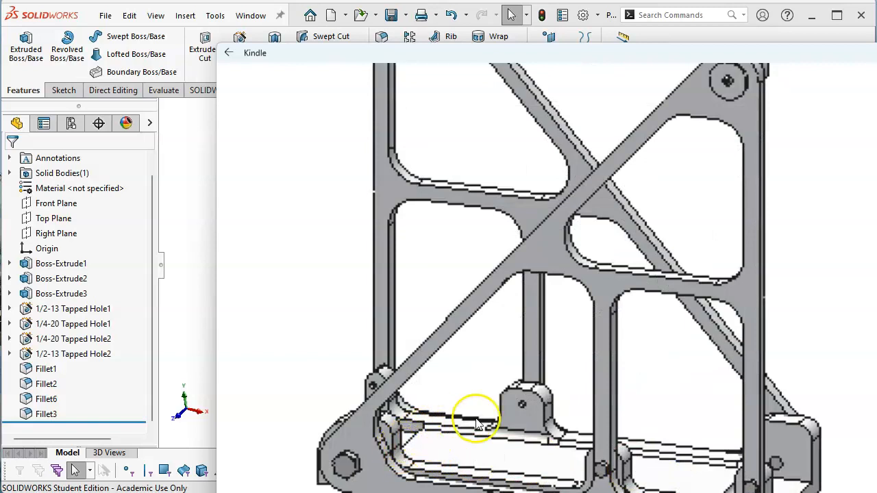
scroll(471, 434, up, 2)
scroll(470, 435, down, 3)
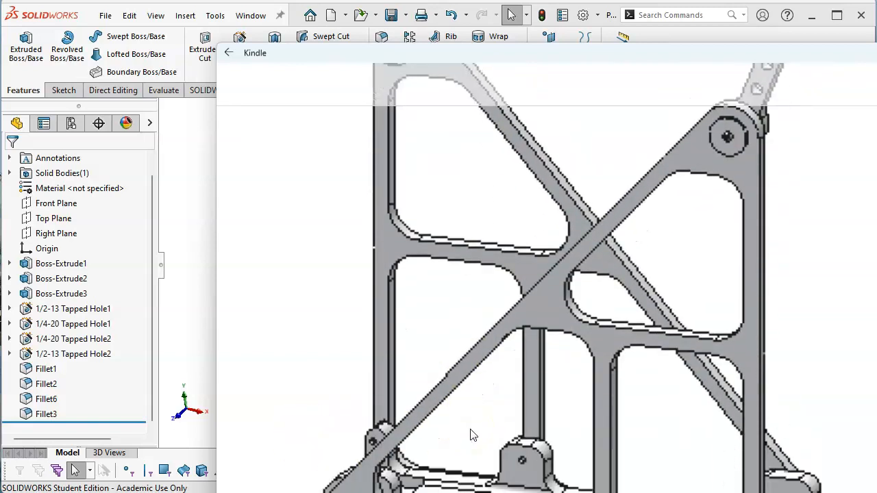
key(Escape)
key(Right)
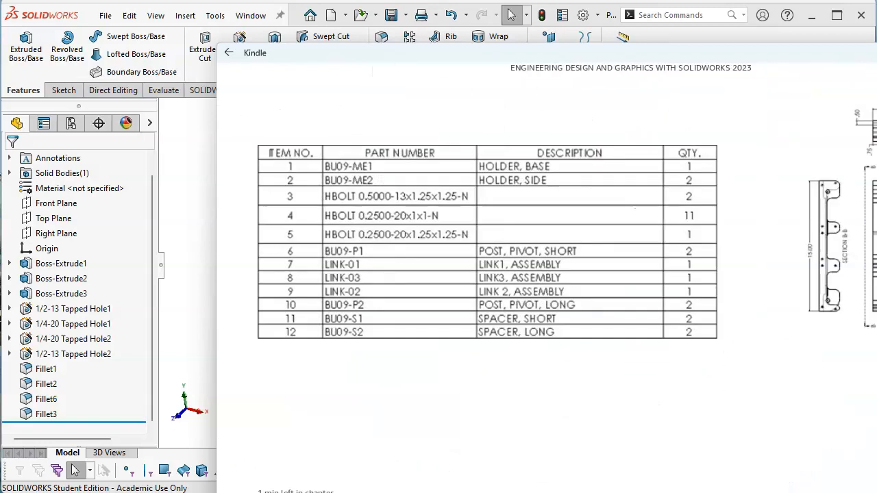
click(610, 314)
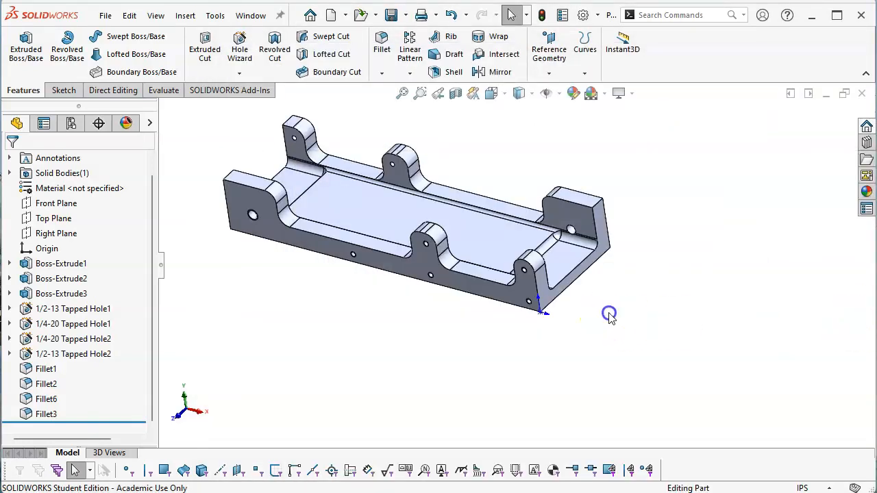
Step: Save the part as Holder Base in the A8 folder, checking the part's name in the book's parts list
key(ctrl+s)
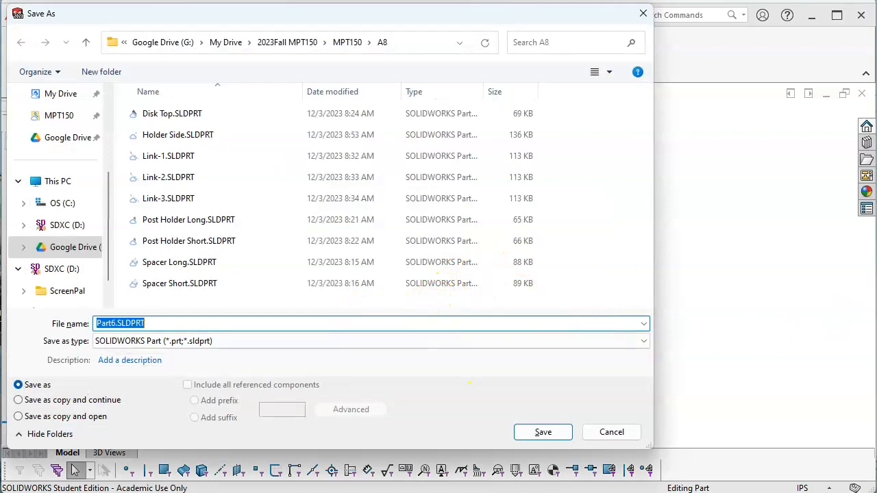
key(alt+Tab)
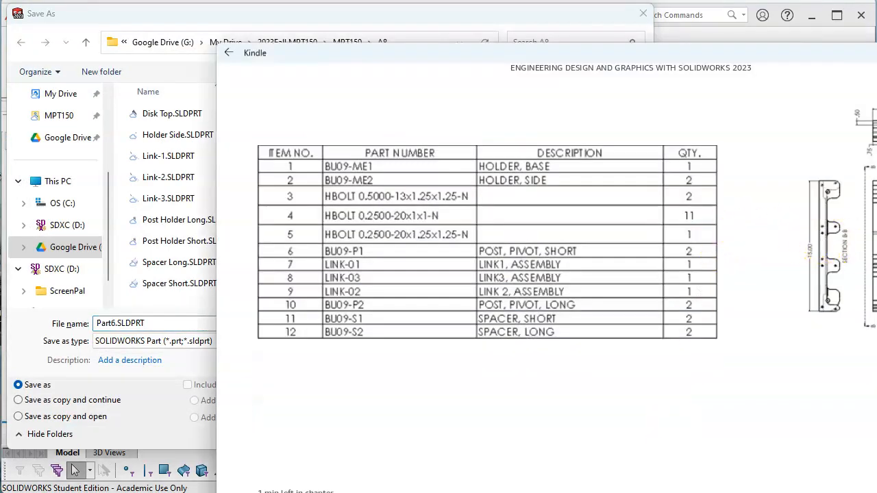
key(alt+Tab)
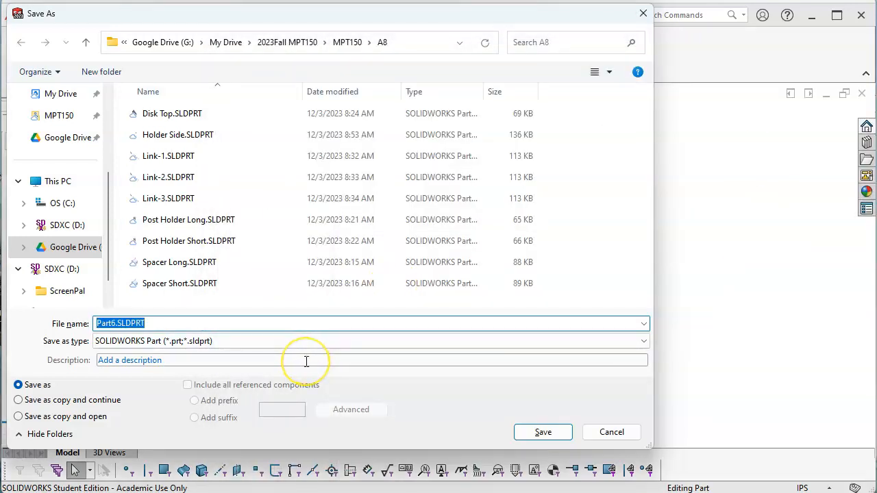
text(Holder )
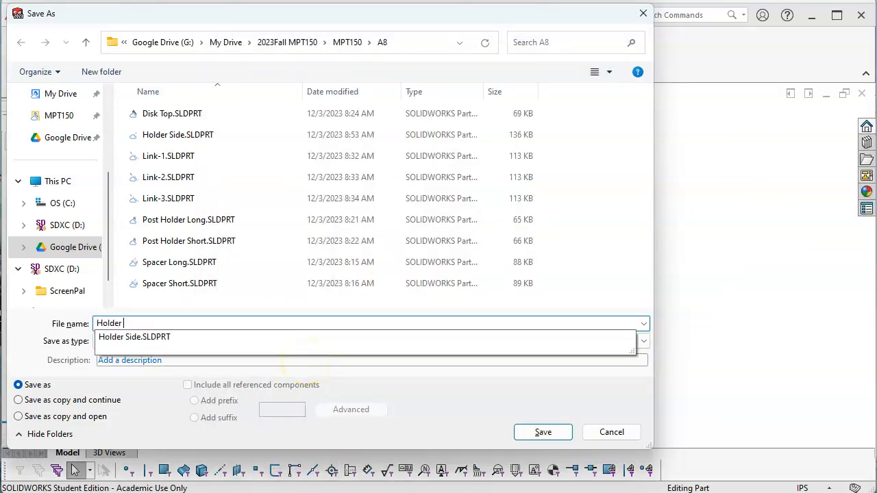
text(Base)
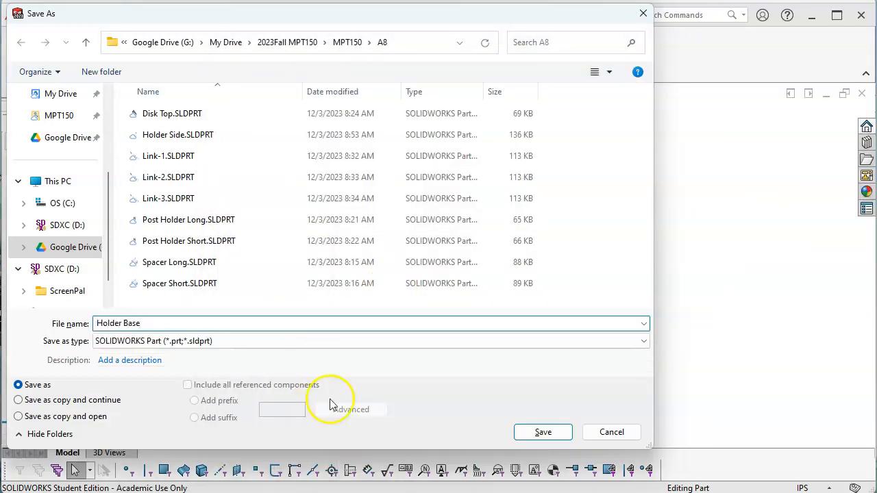
click(543, 433)
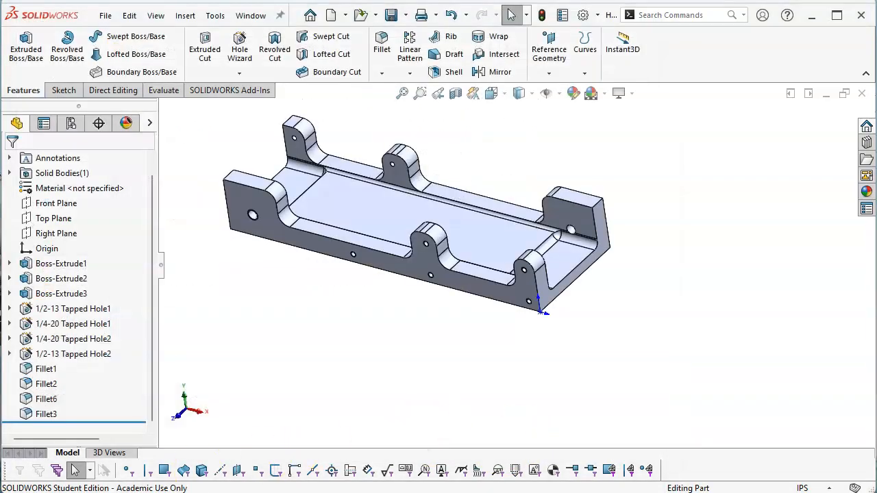